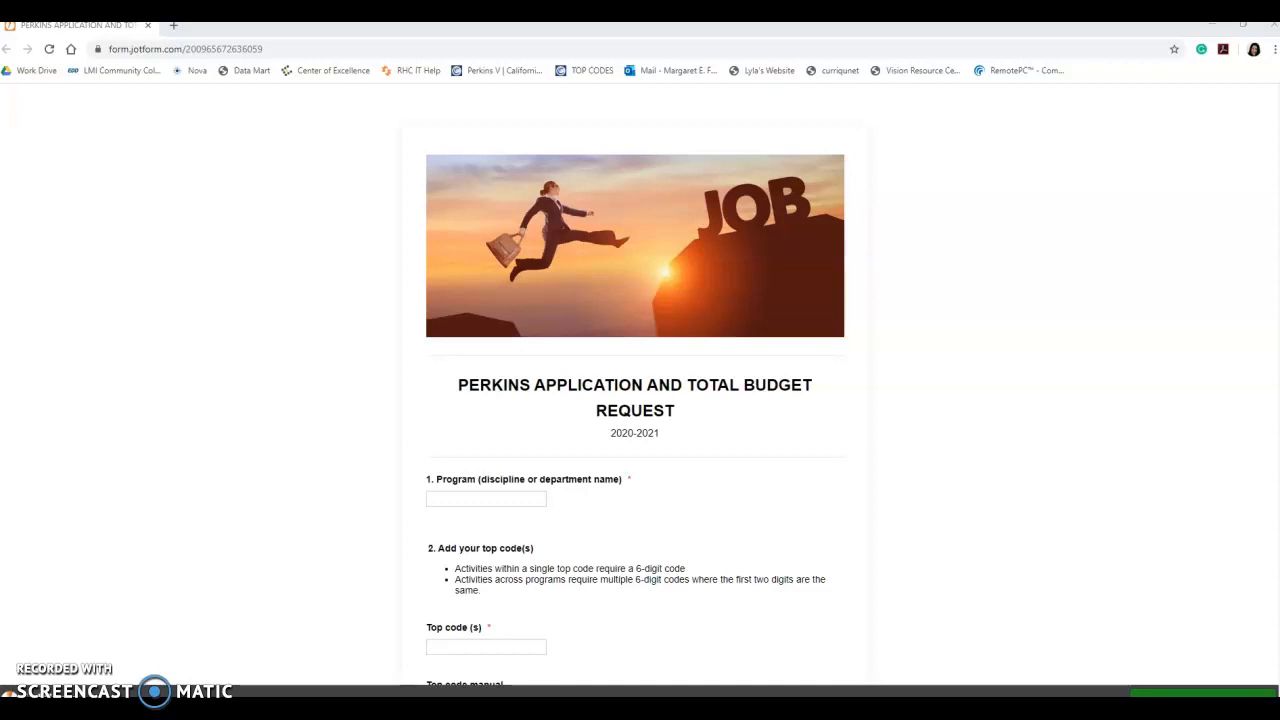
# - Enter 'Information Technology' as the Program and 070100 as the Top code
pyautogui.click(481, 495)
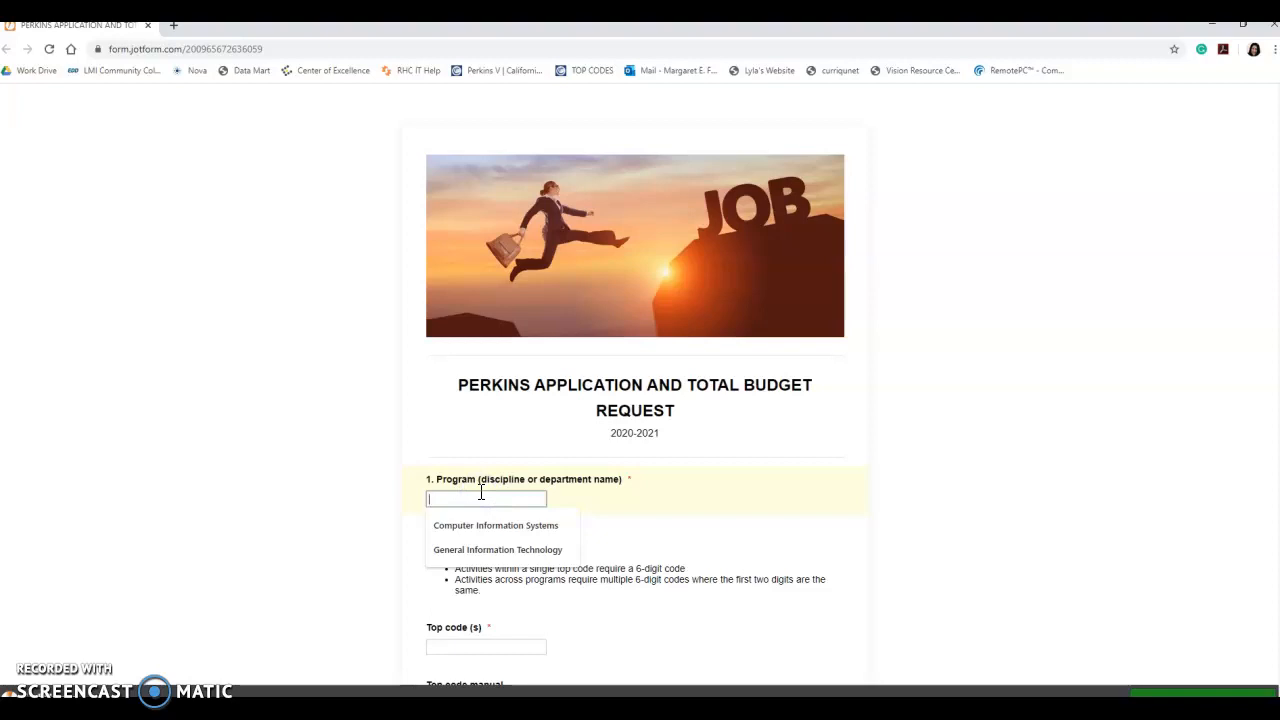
pyautogui.write('Information technology')
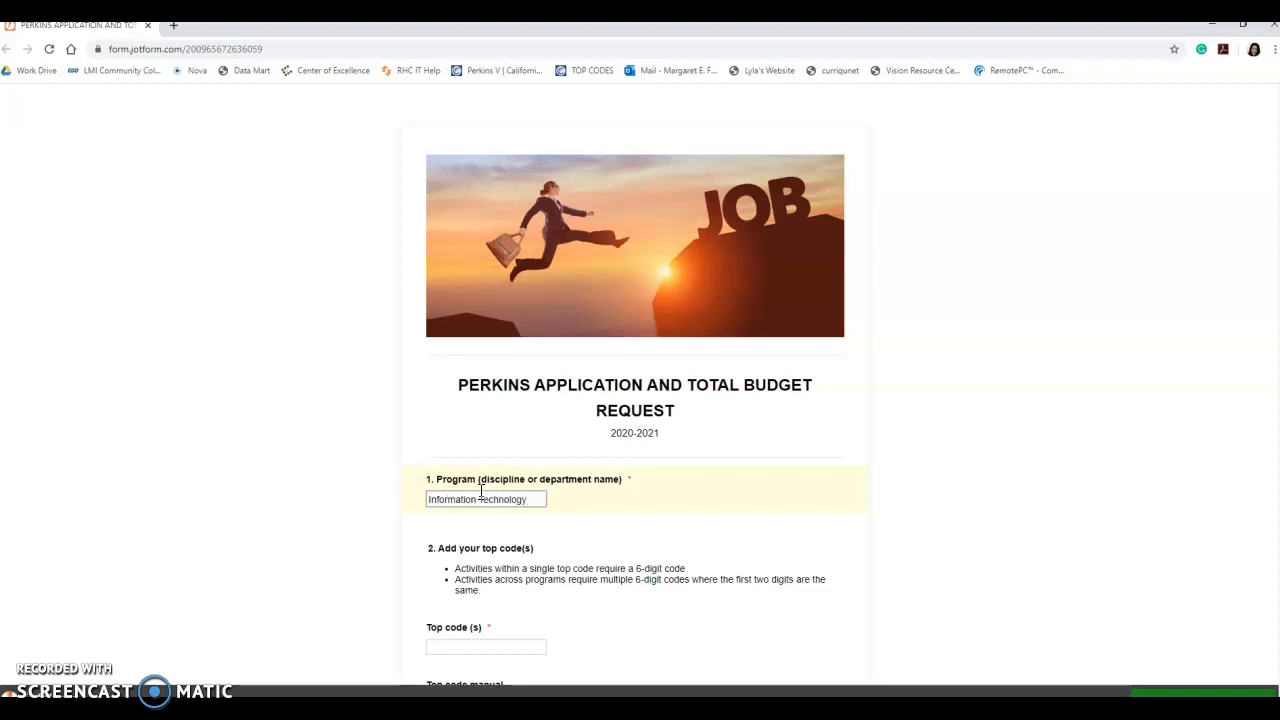
pyautogui.scroll(-2, 481, 492)
pyautogui.click(466, 444)
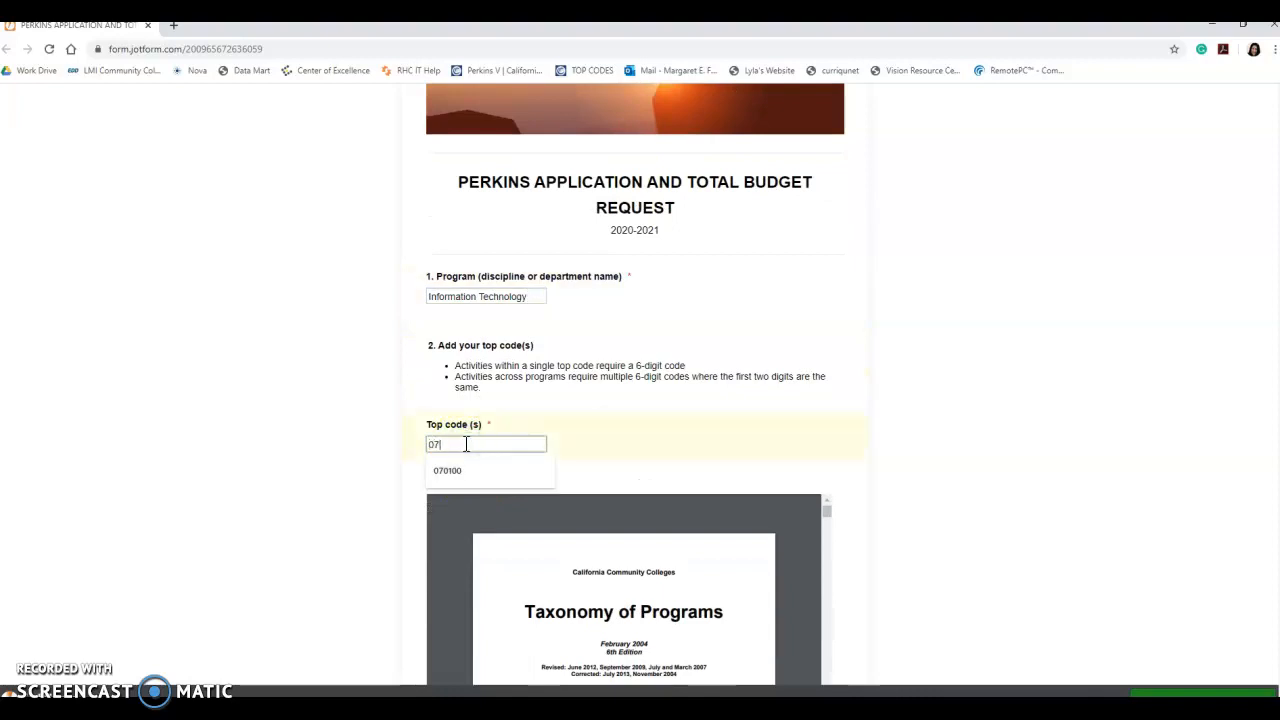
pyautogui.write('070100')
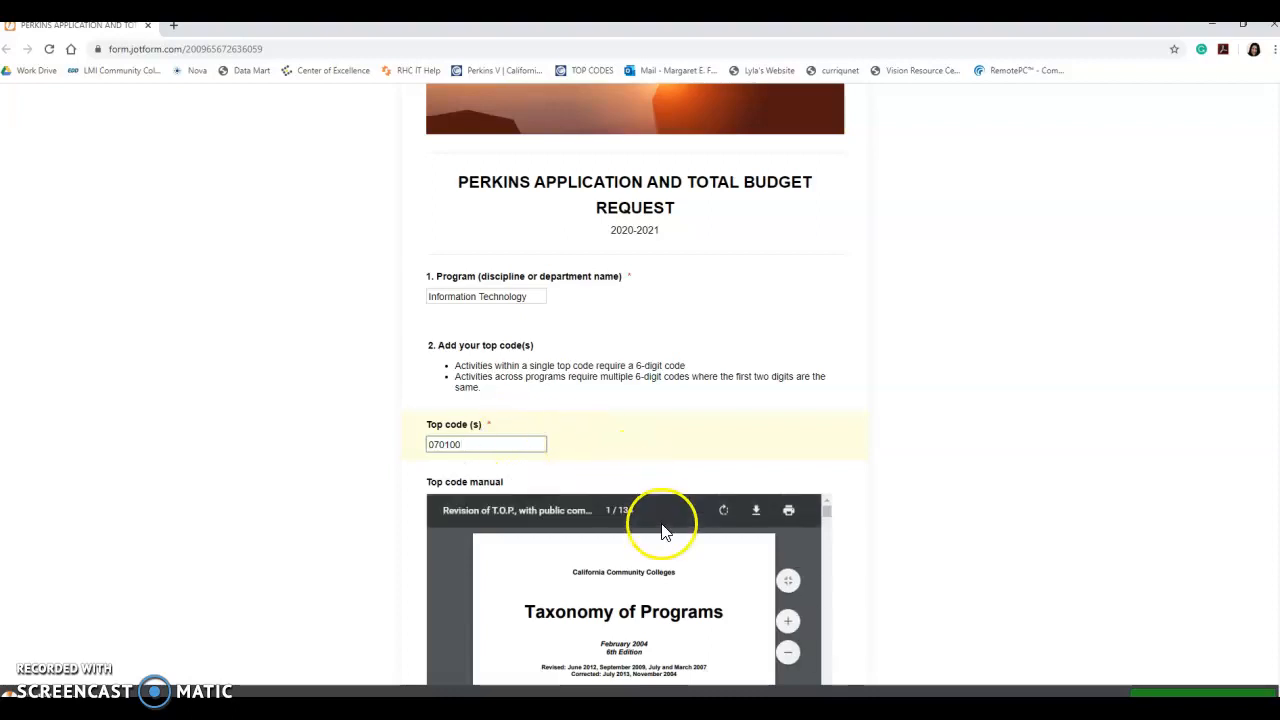
# - Save the embedded top code manual locally and open the downloaded file
pyautogui.click(757, 514)
pyautogui.click(883, 588)
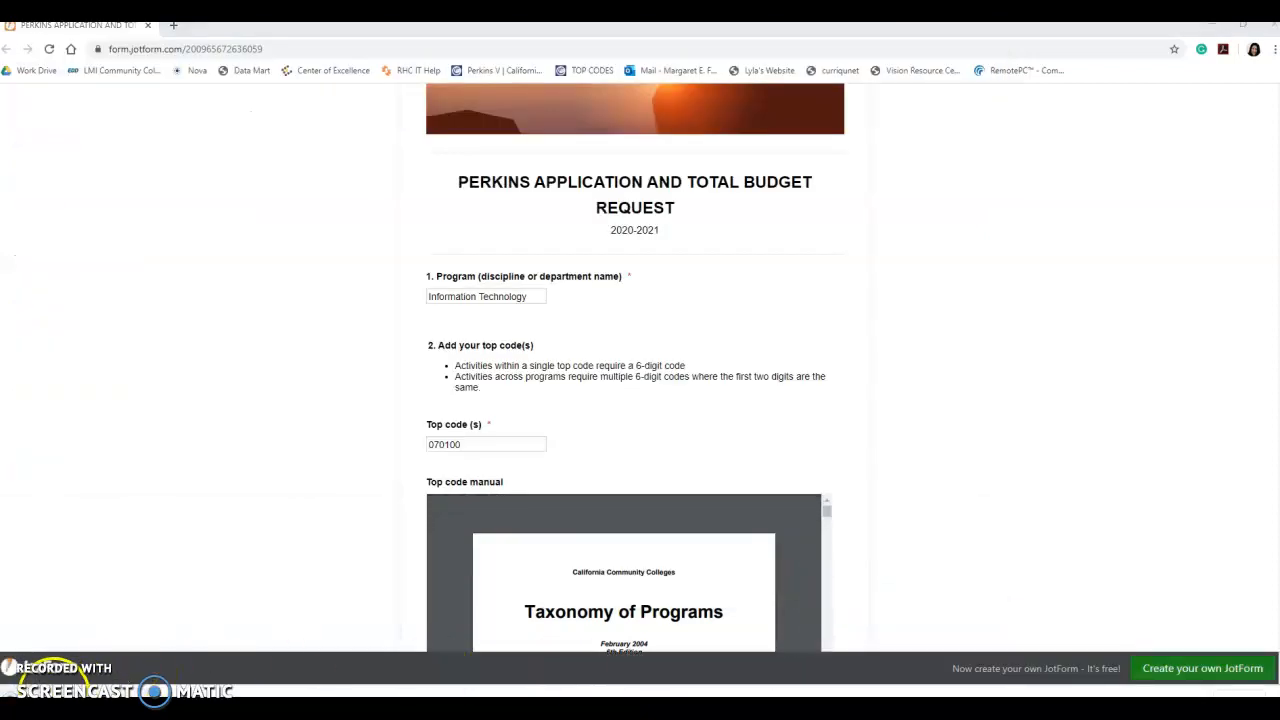
pyautogui.click(53, 688)
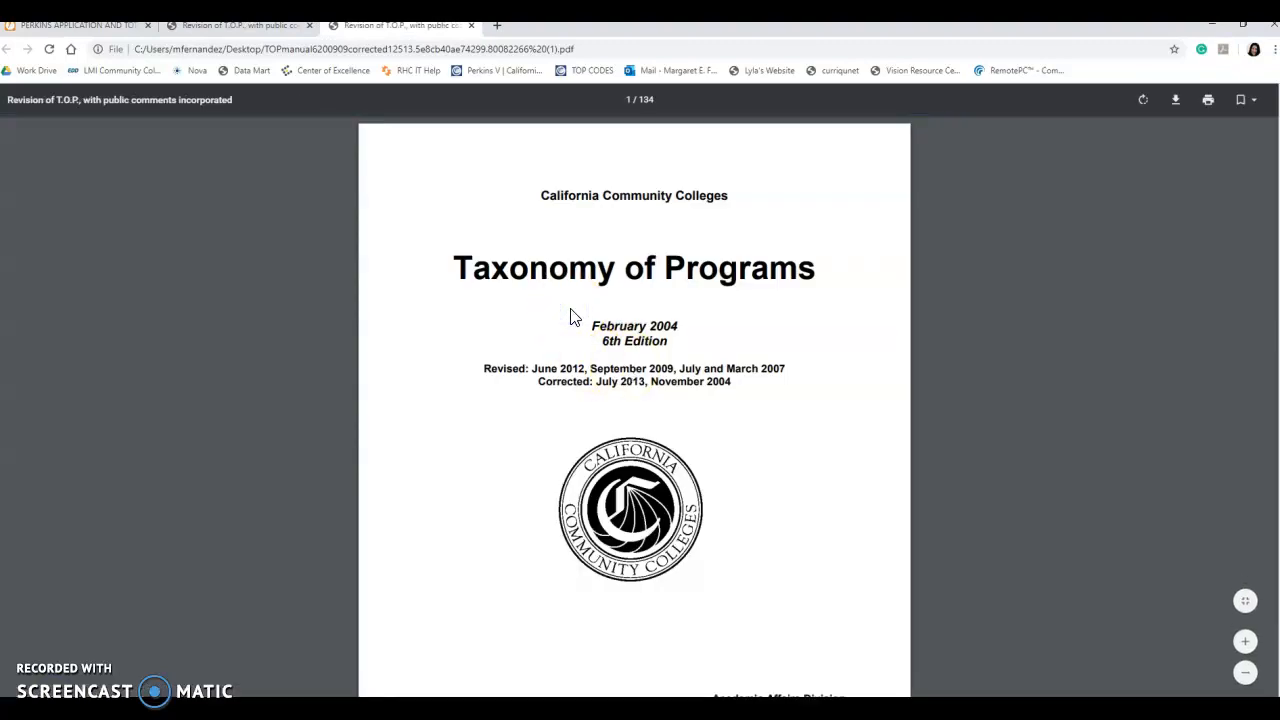
# - Search the manual for 'information tech' to reach the TOP 07 Information Technology heading
pyautogui.hotkey('ctrl', 'f')
pyautogui.write('informat')
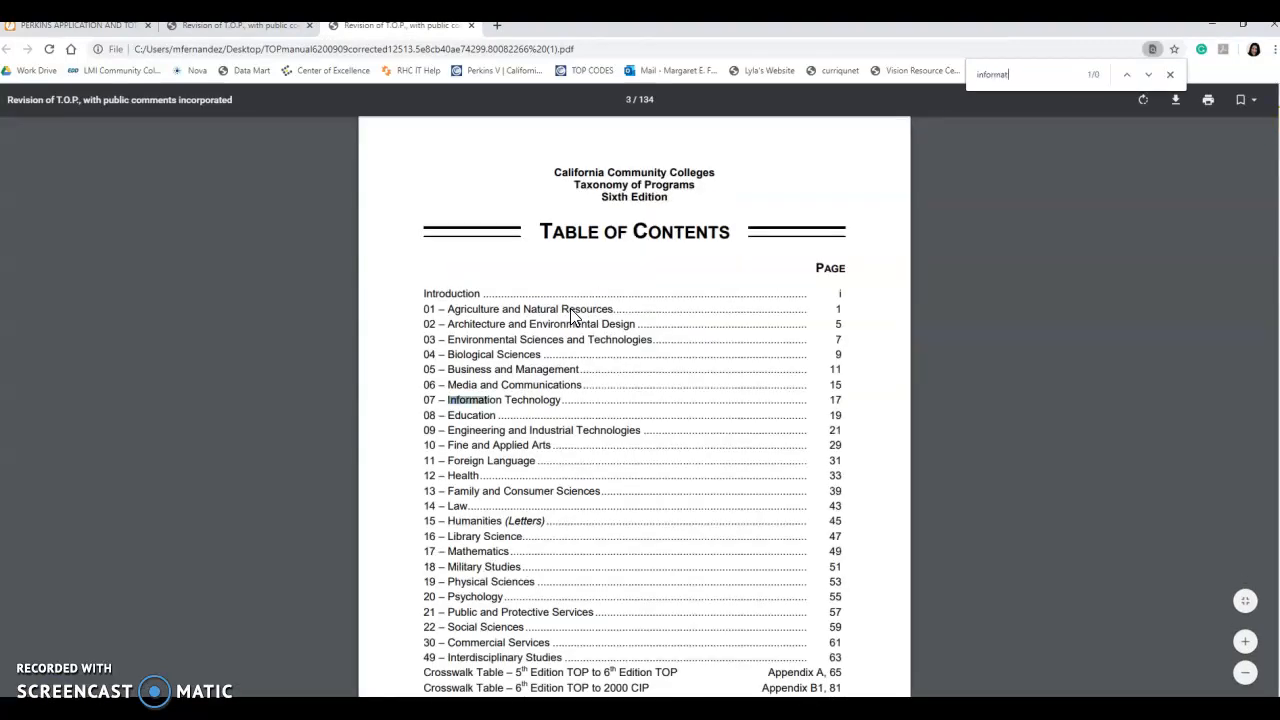
pyautogui.write('ion tech')
pyautogui.press('Return')
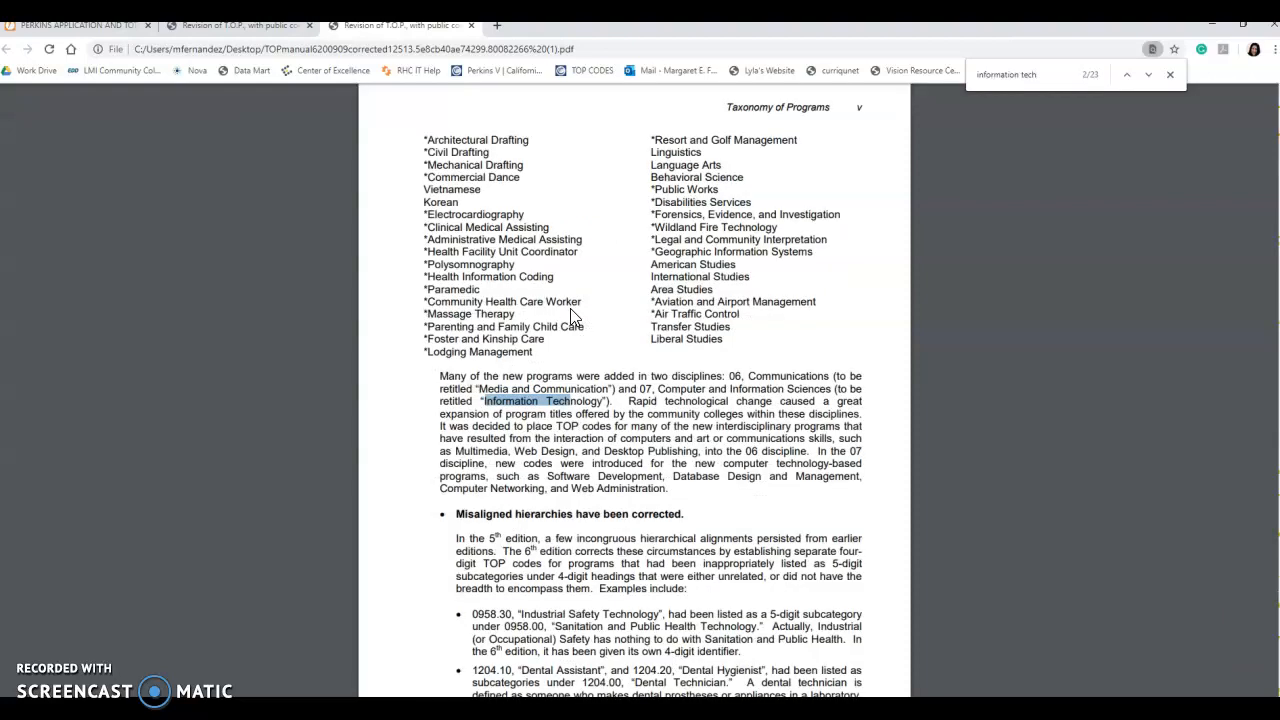
pyautogui.press('Return')
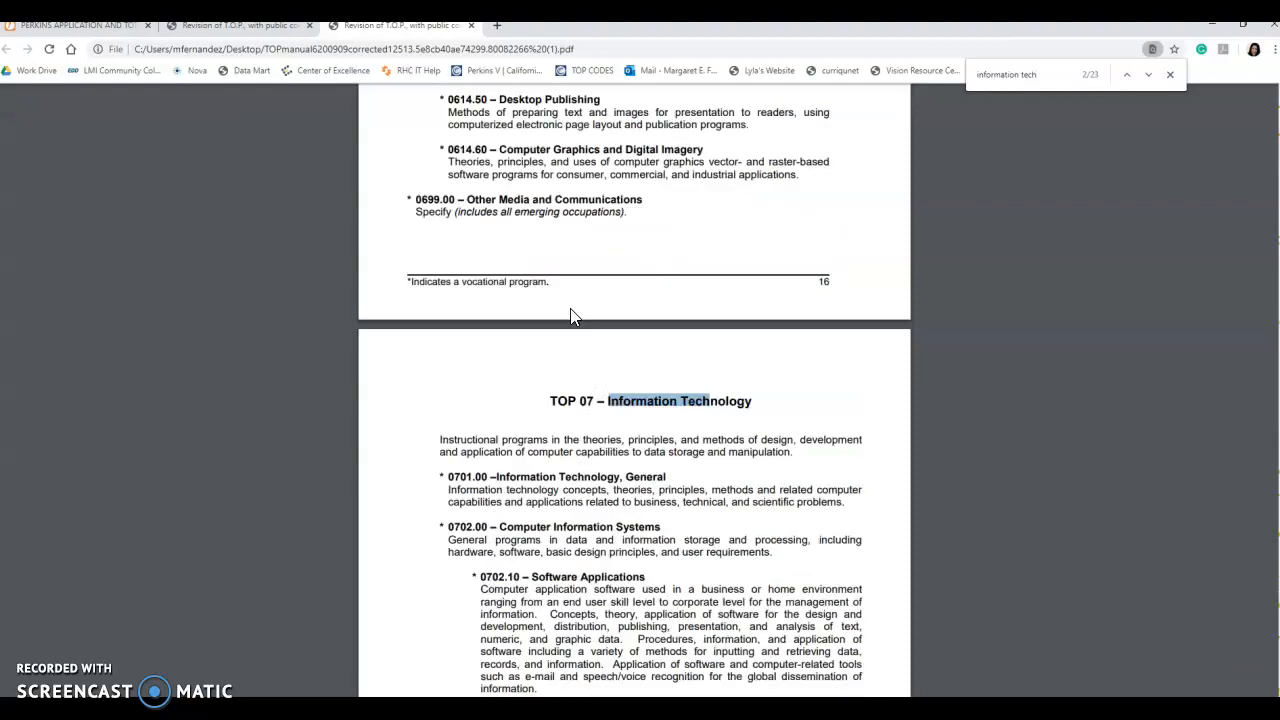
# - Select the 0701.00 Information Technology, General entry, then close both manual tabs
pyautogui.moveTo(450, 477); pyautogui.dragTo(712, 490)
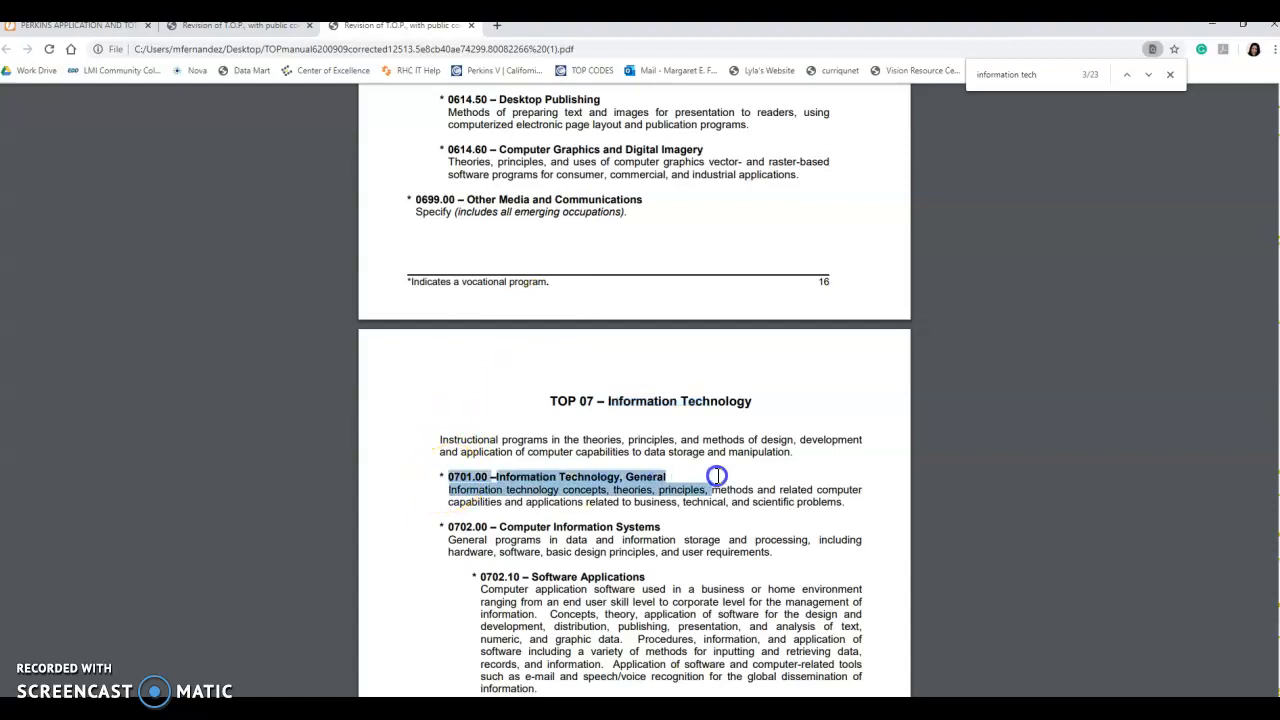
pyautogui.click(429, 477)
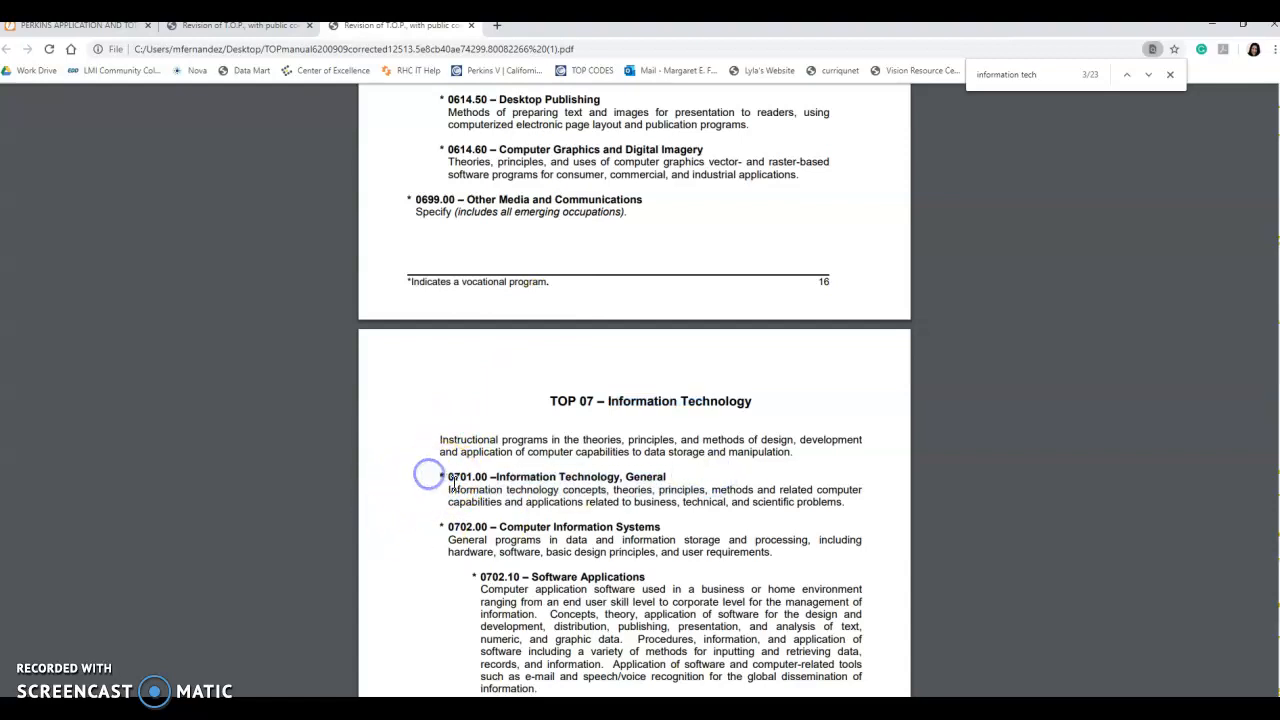
pyautogui.moveTo(448, 477); pyautogui.dragTo(668, 477)
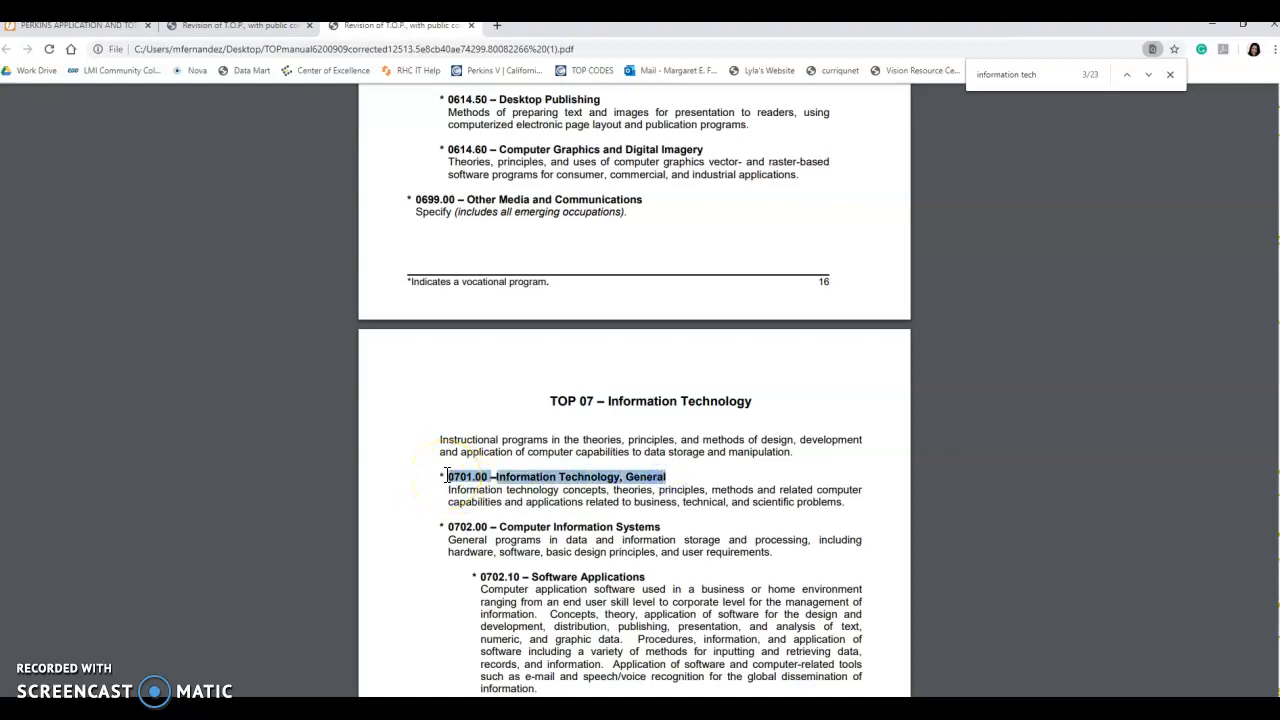
pyautogui.click(471, 25)
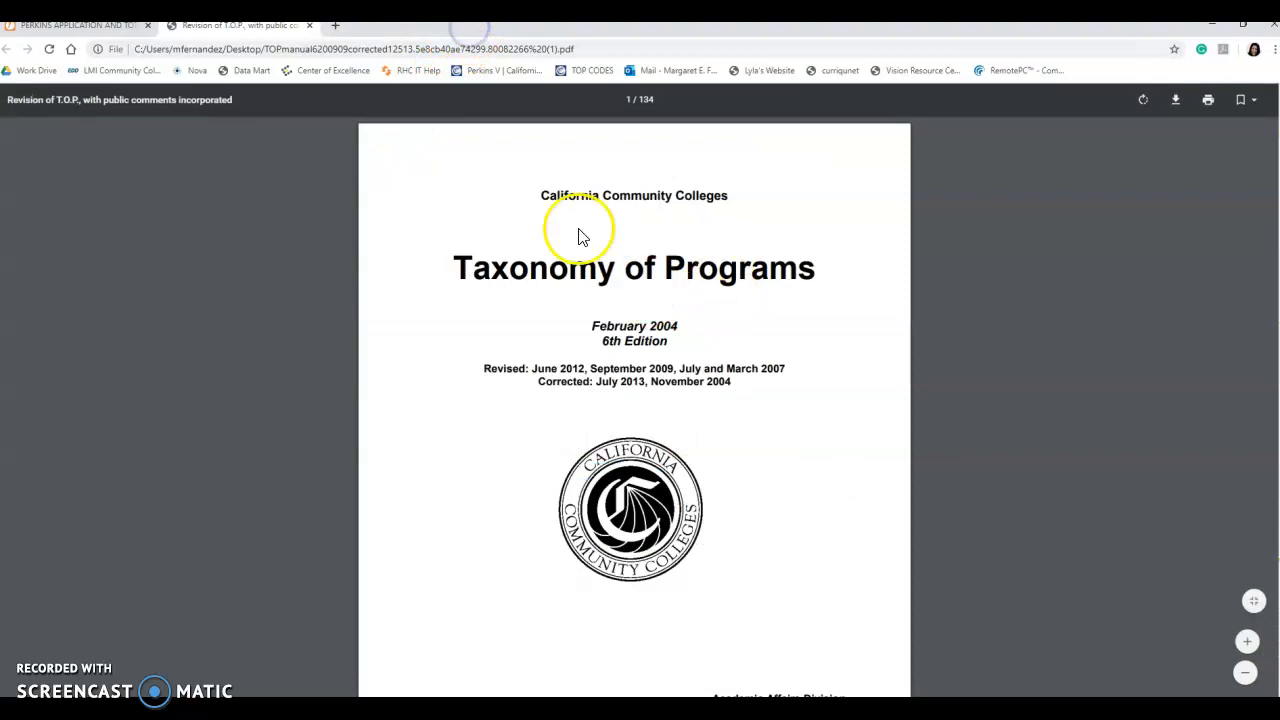
pyautogui.click(309, 25)
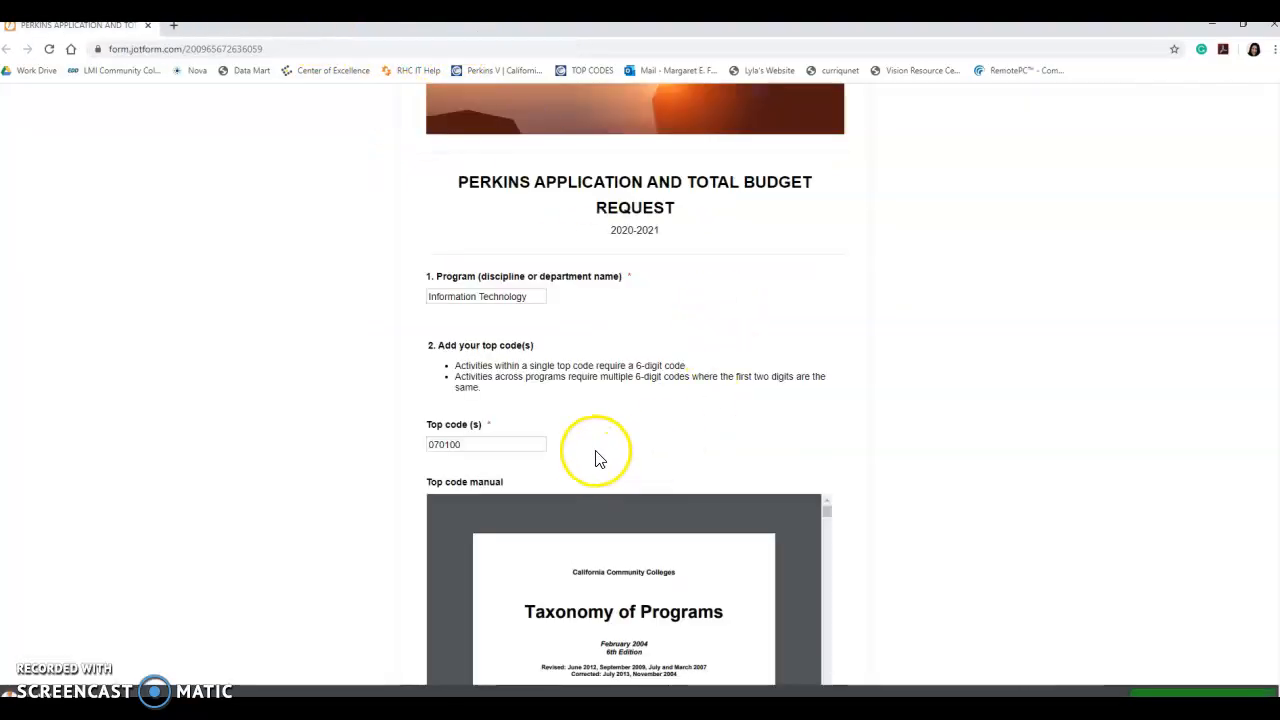
# - Fill in the Primary Faculty 1 contact's name, phone number and e-mail
pyautogui.click(480, 446)
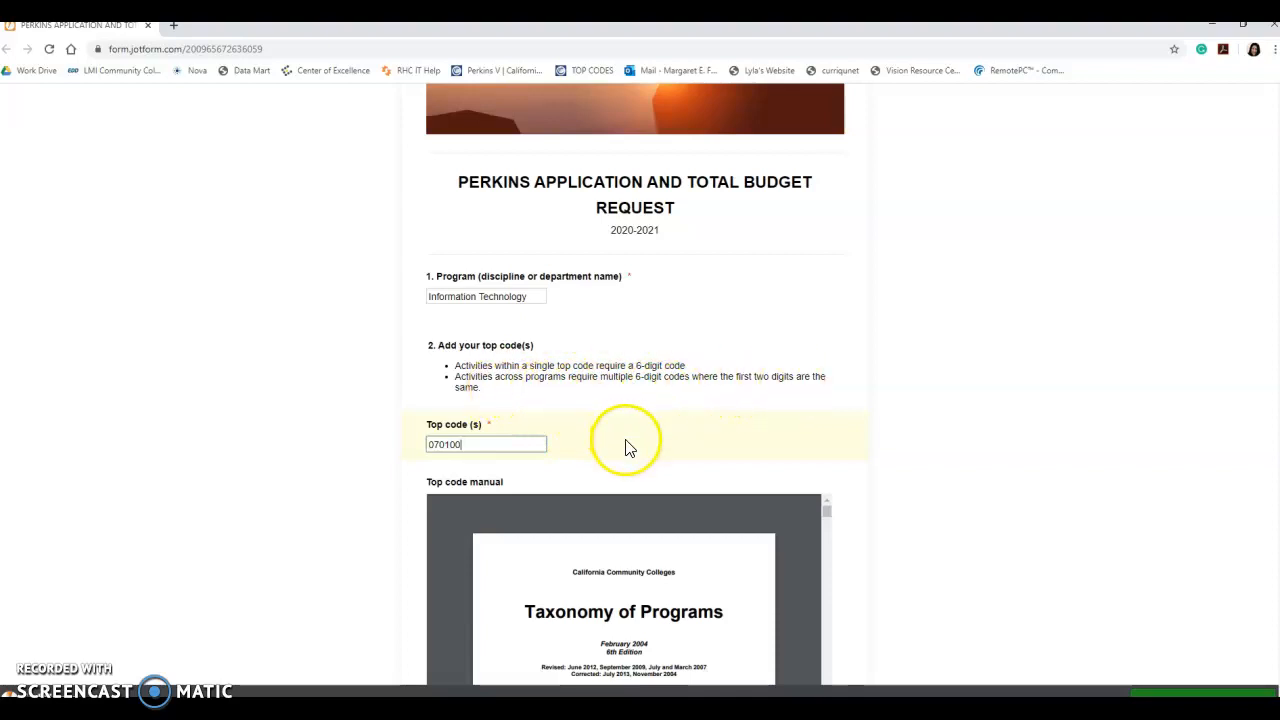
pyautogui.scroll(-4, 625, 447)
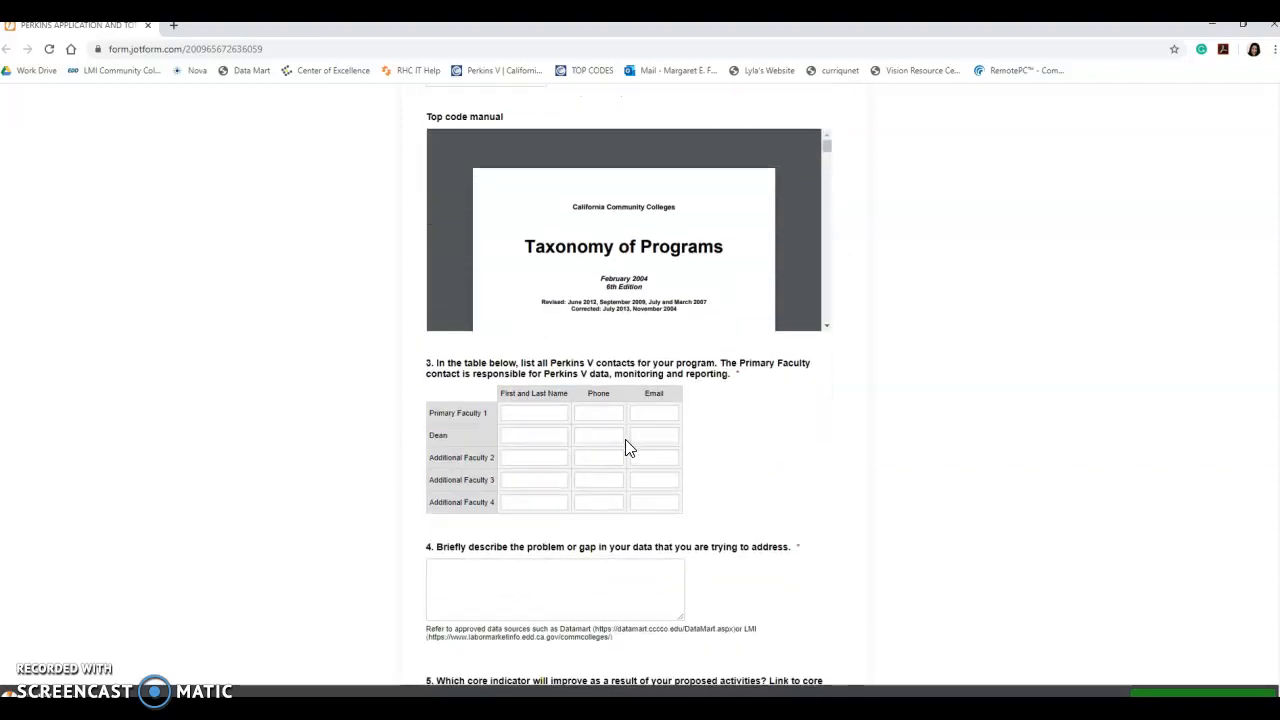
pyautogui.click(561, 372)
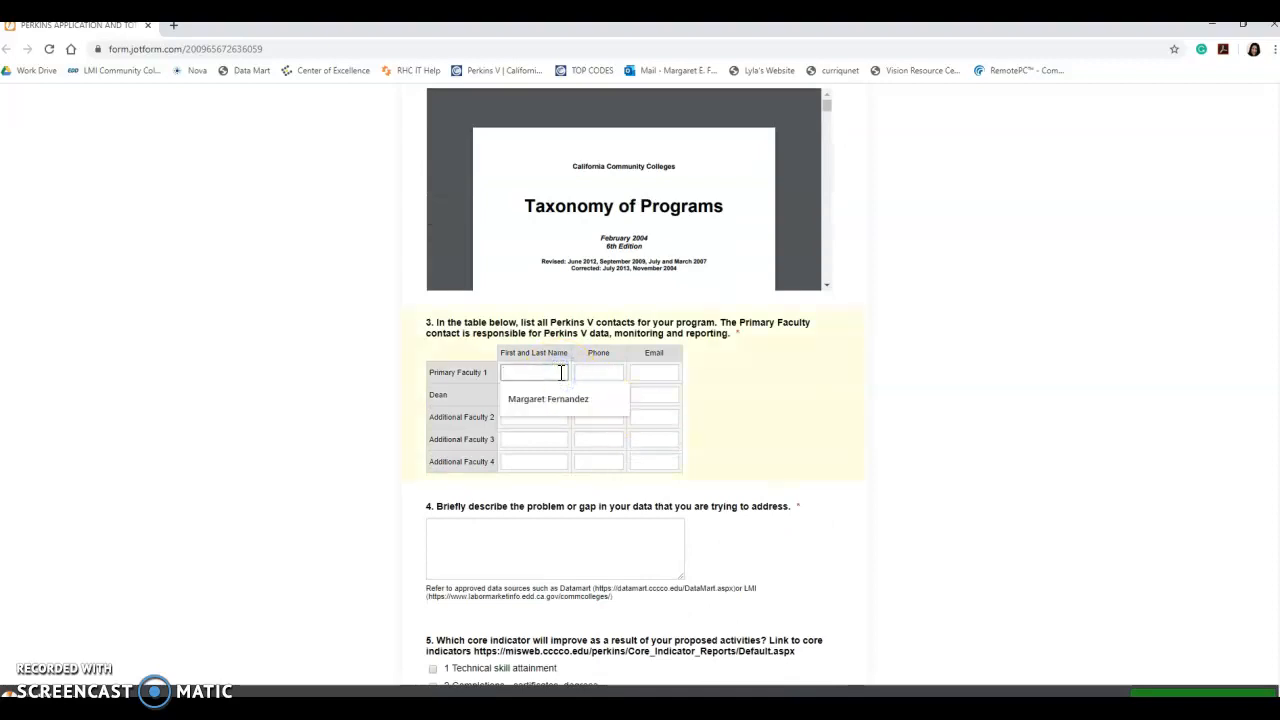
pyautogui.press('Tab')
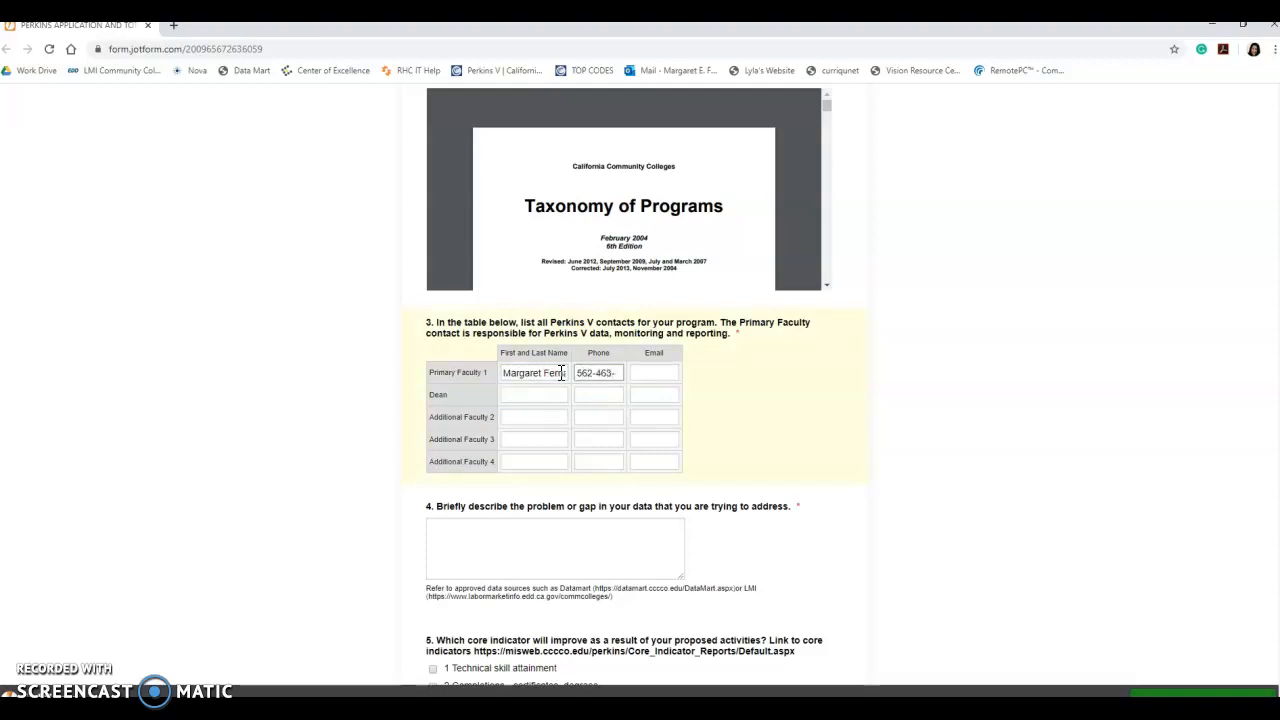
pyautogui.press('Tab')
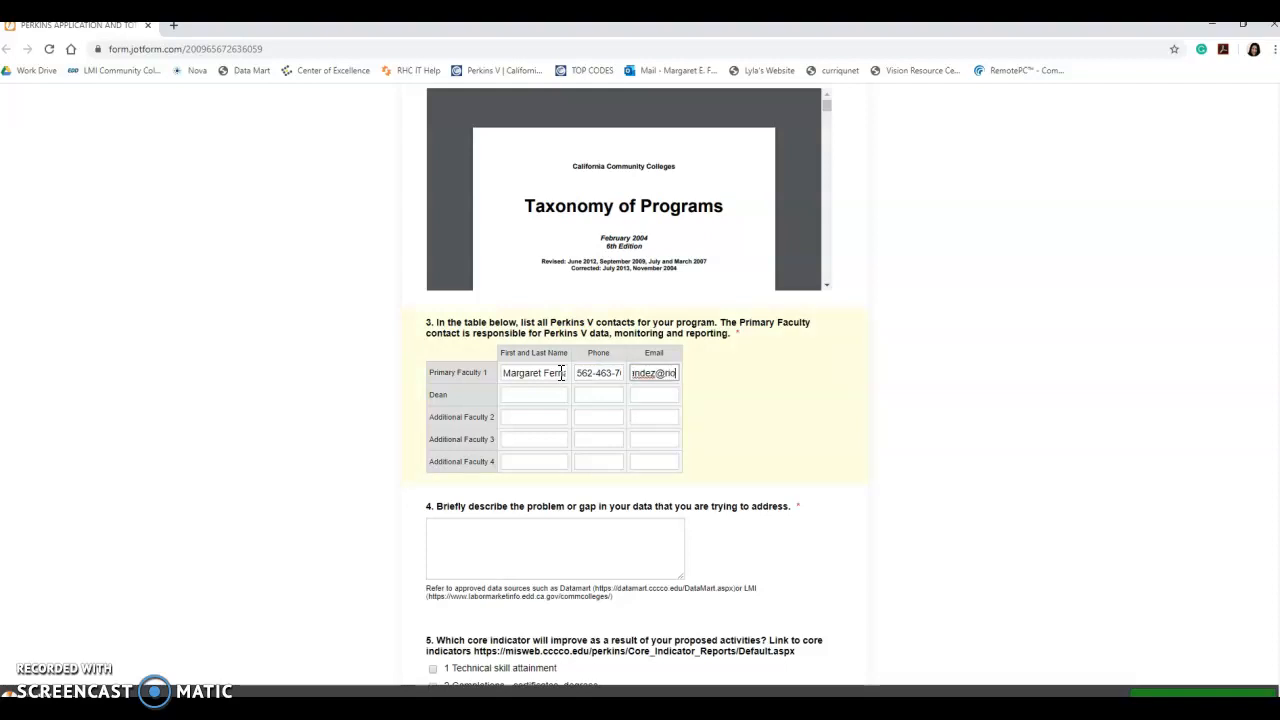
# - Fill in the Dean's name, phone number and e-mail
pyautogui.press('Tab')
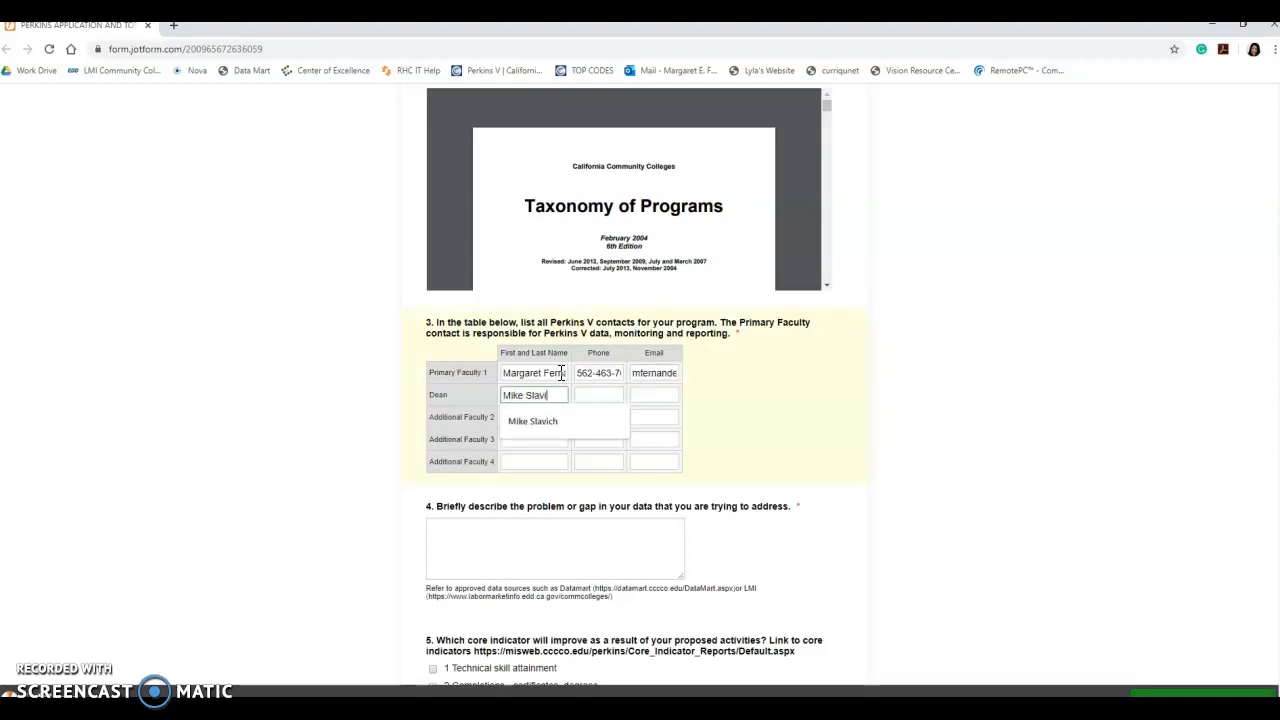
pyautogui.press('Tab')
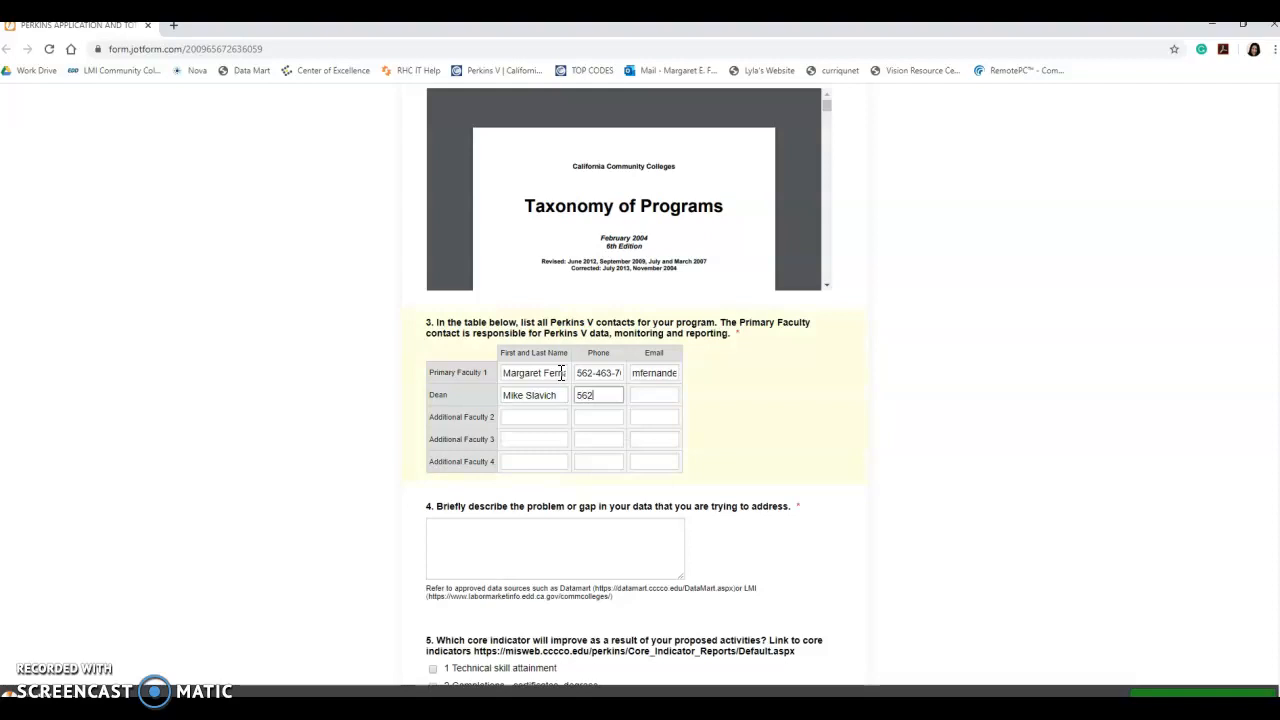
pyautogui.press('Tab')
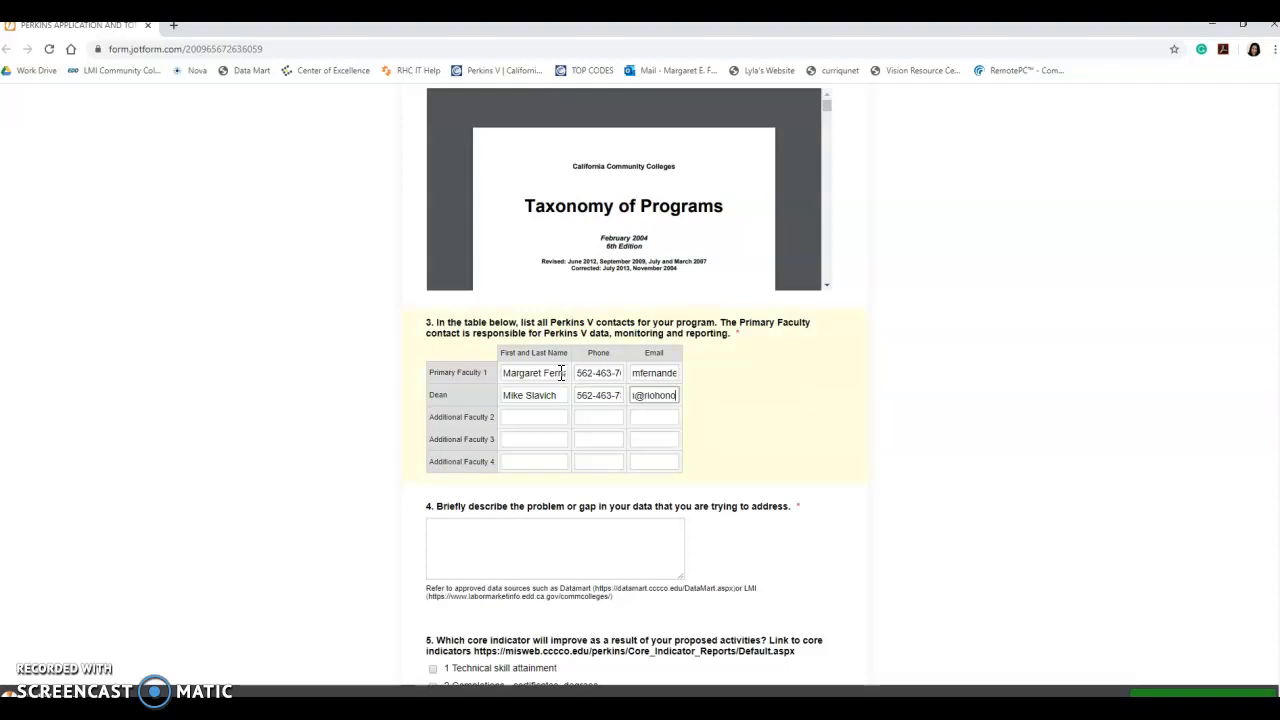
# - Fill in the Additional Faculty 2 contact's name, phone number and e-mail
pyautogui.press('Tab')
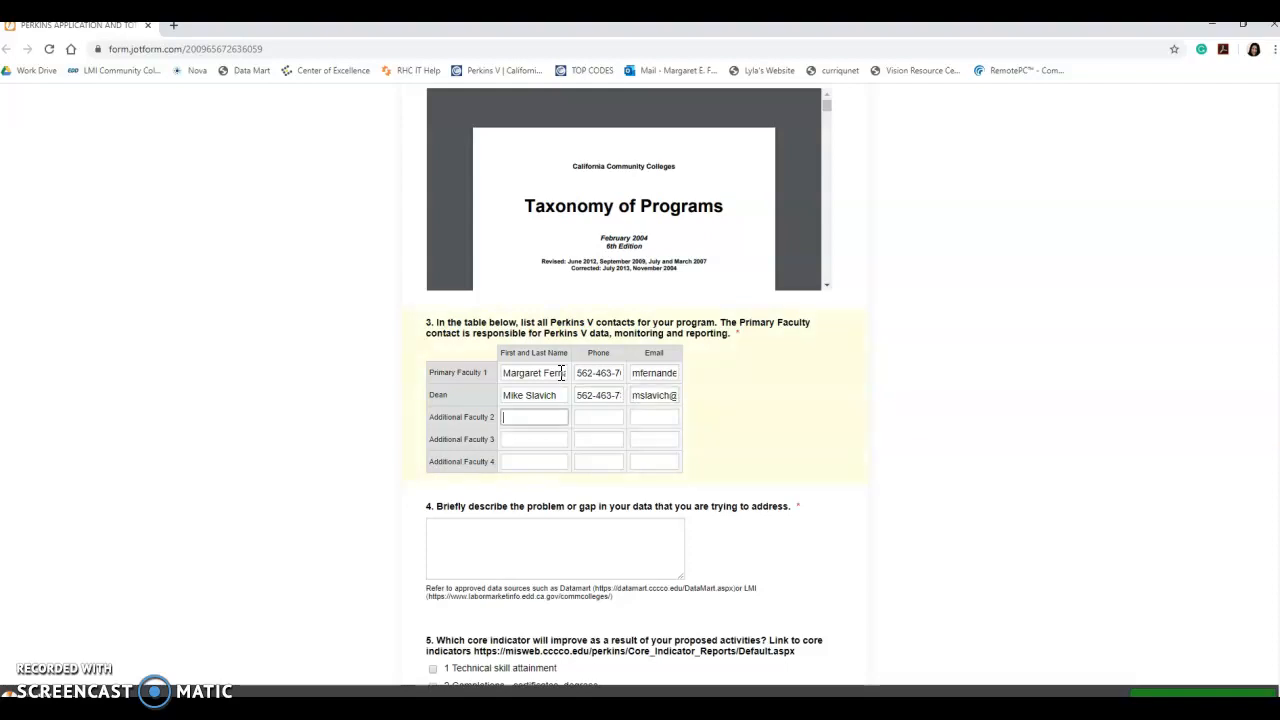
pyautogui.write('Darth Vad')
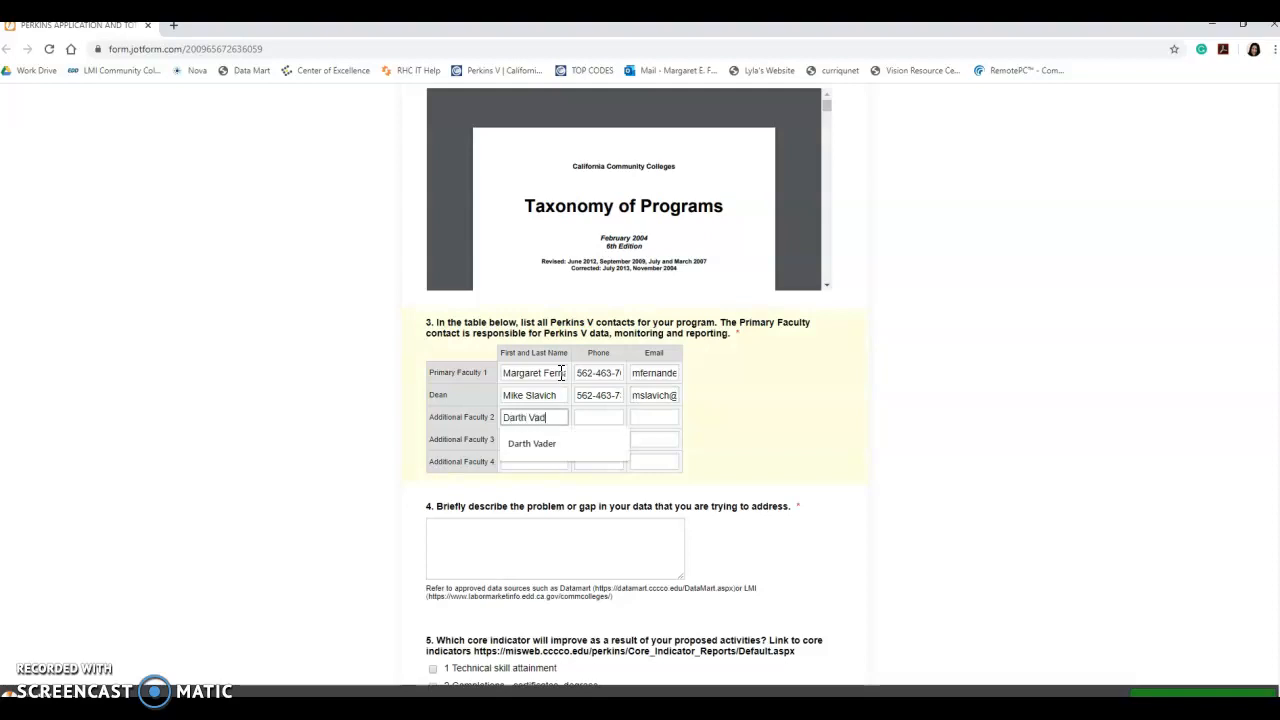
pyautogui.write('er')
pyautogui.press('Tab')
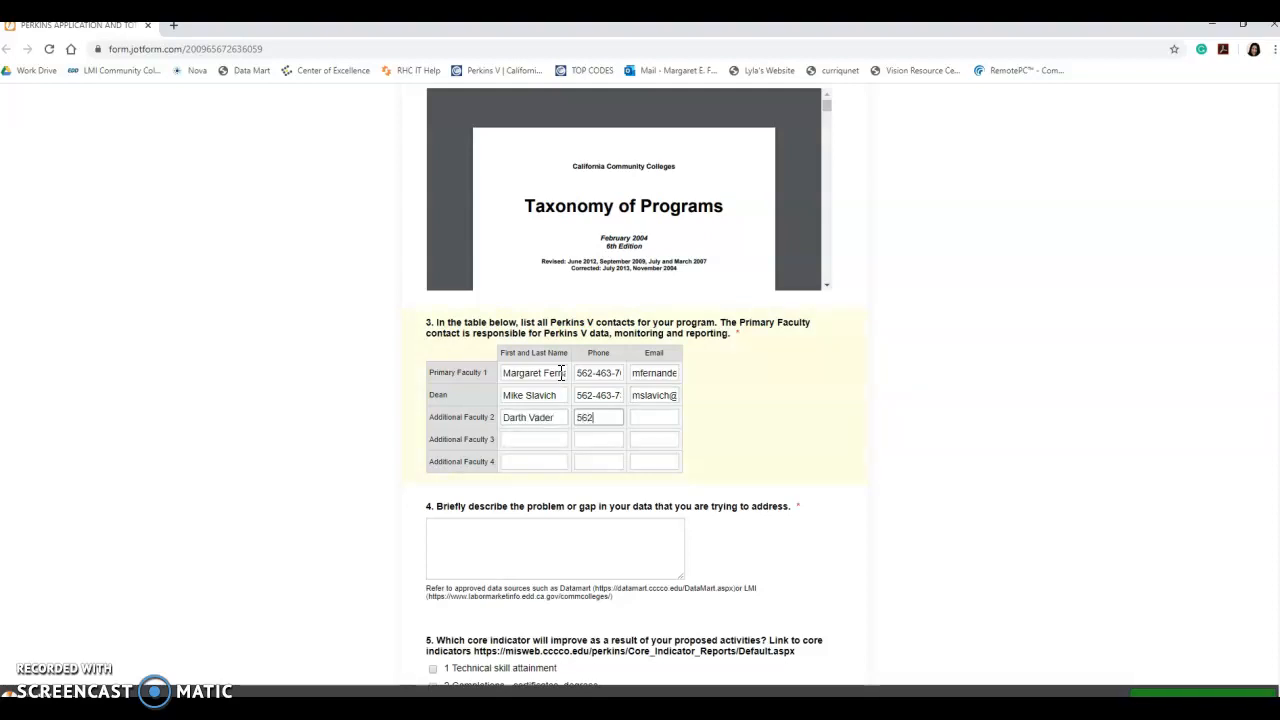
pyautogui.write('562-463-1234')
pyautogui.press('Tab')
pyautogui.write('d')
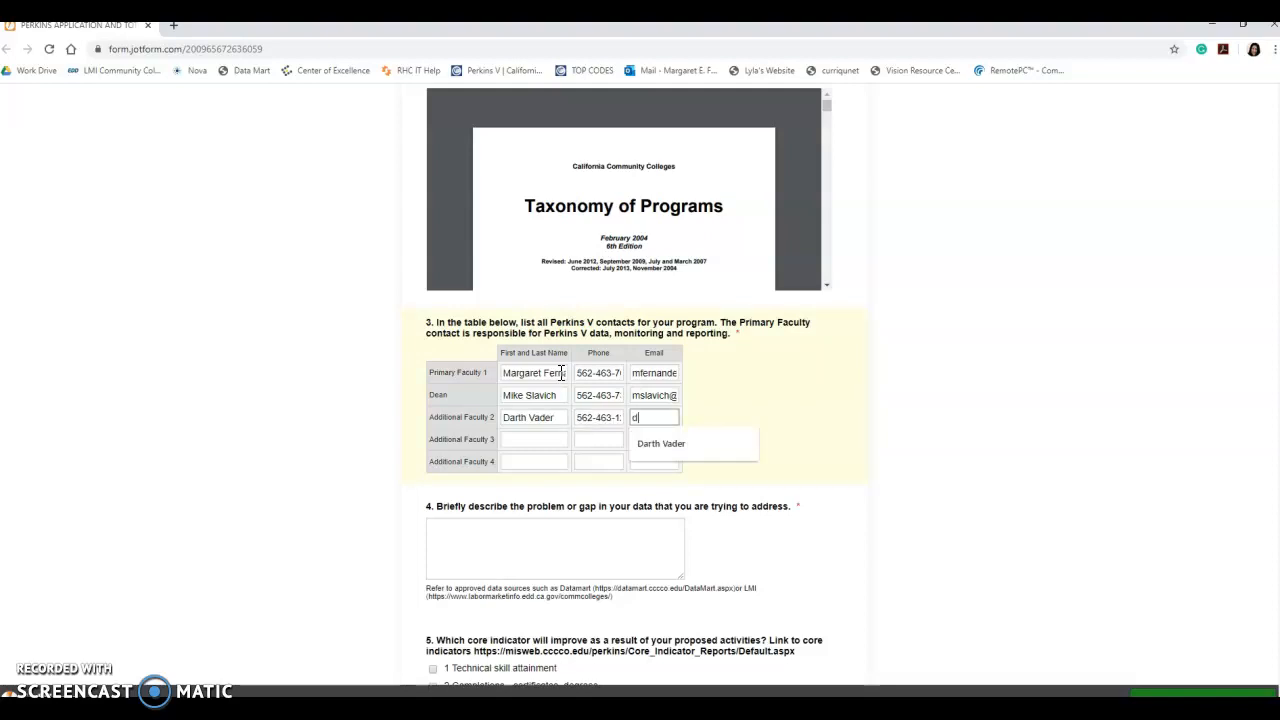
pyautogui.write('vader@deathstar.com')
pyautogui.press('Tab')
pyautogui.press('Tab')
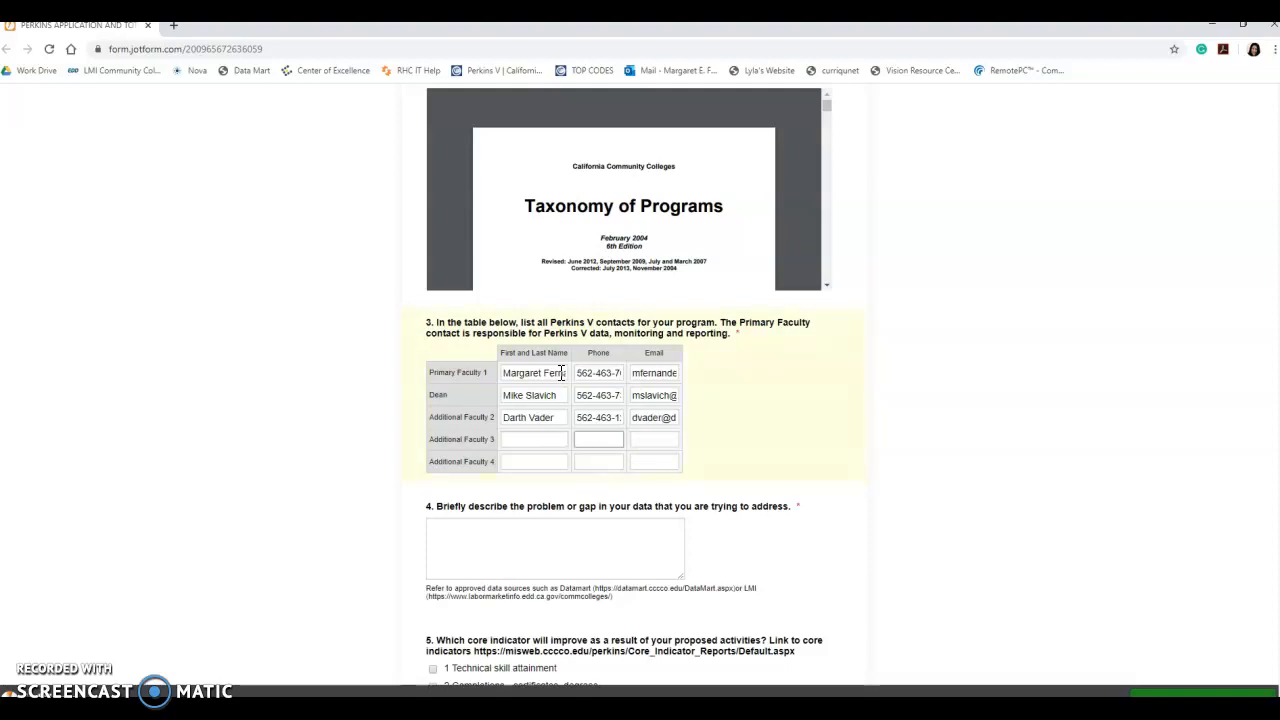
pyautogui.click(513, 541)
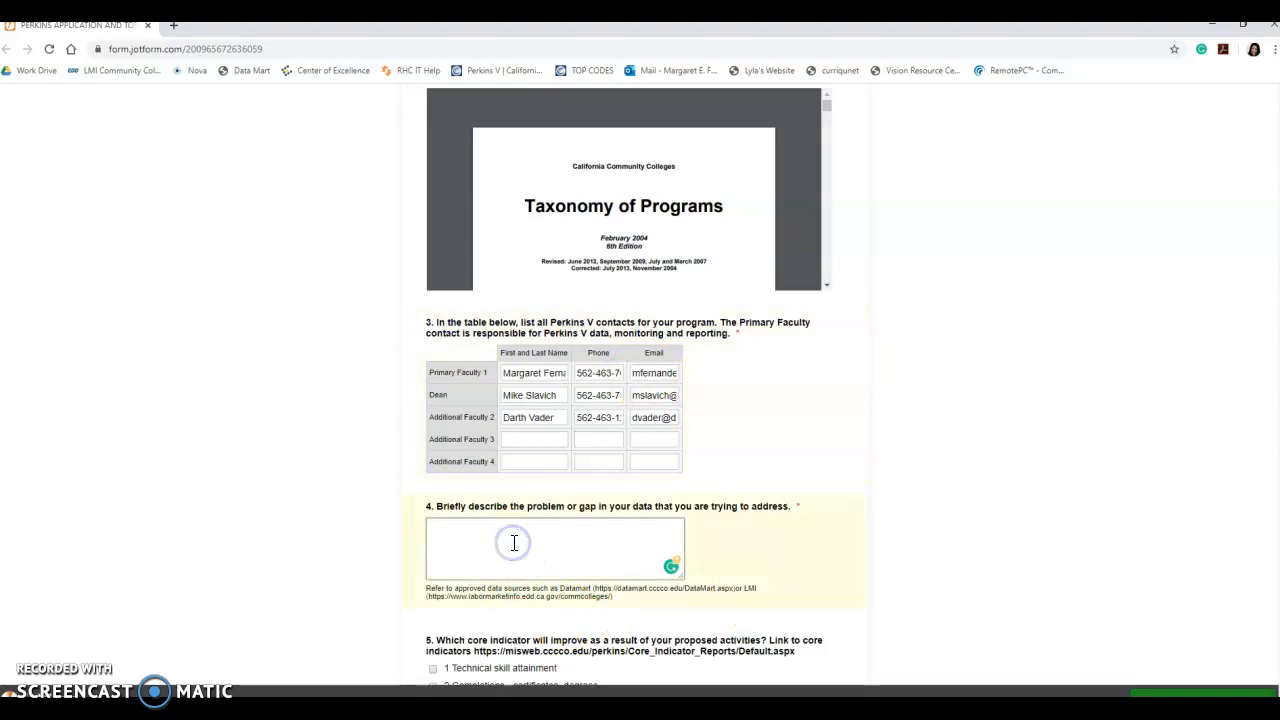
# - Put the cursor in question 4's answer box and bring the Perkins V Tracking workbook to screen centre
pyautogui.scroll(-2, 513, 541)
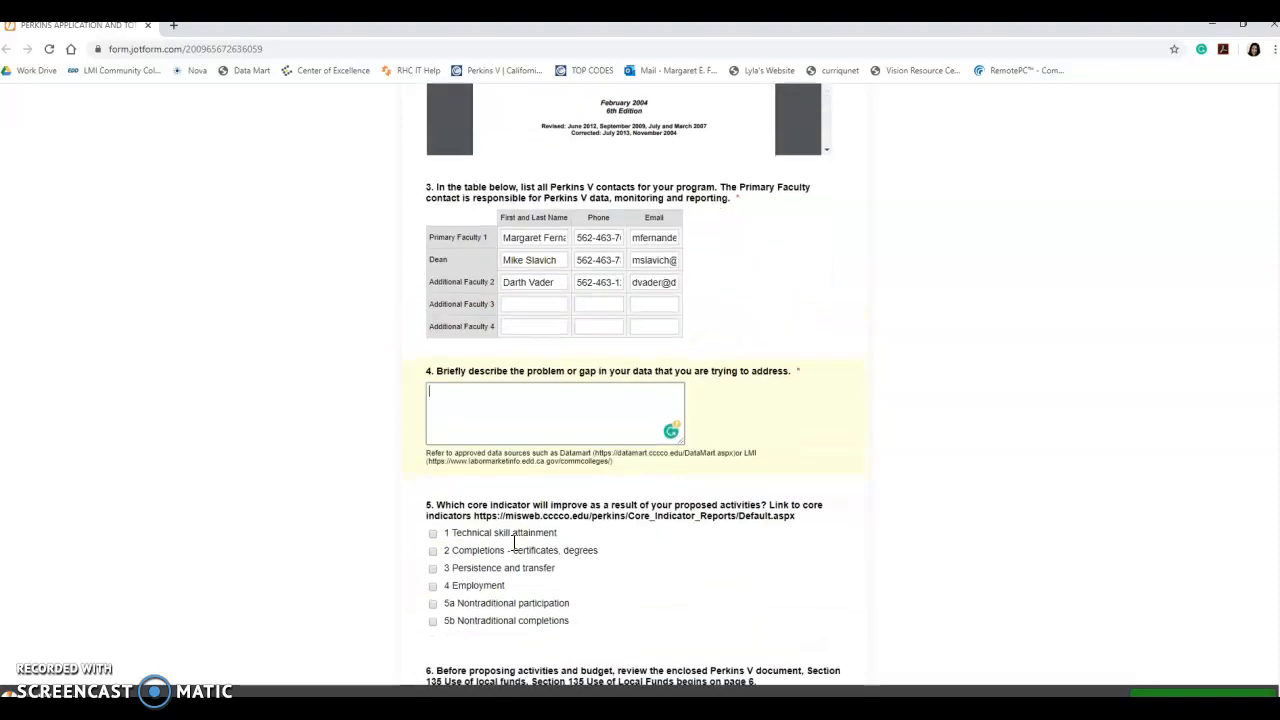
pyautogui.click(573, 388)
pyautogui.hotkey('alt', 'Tab')
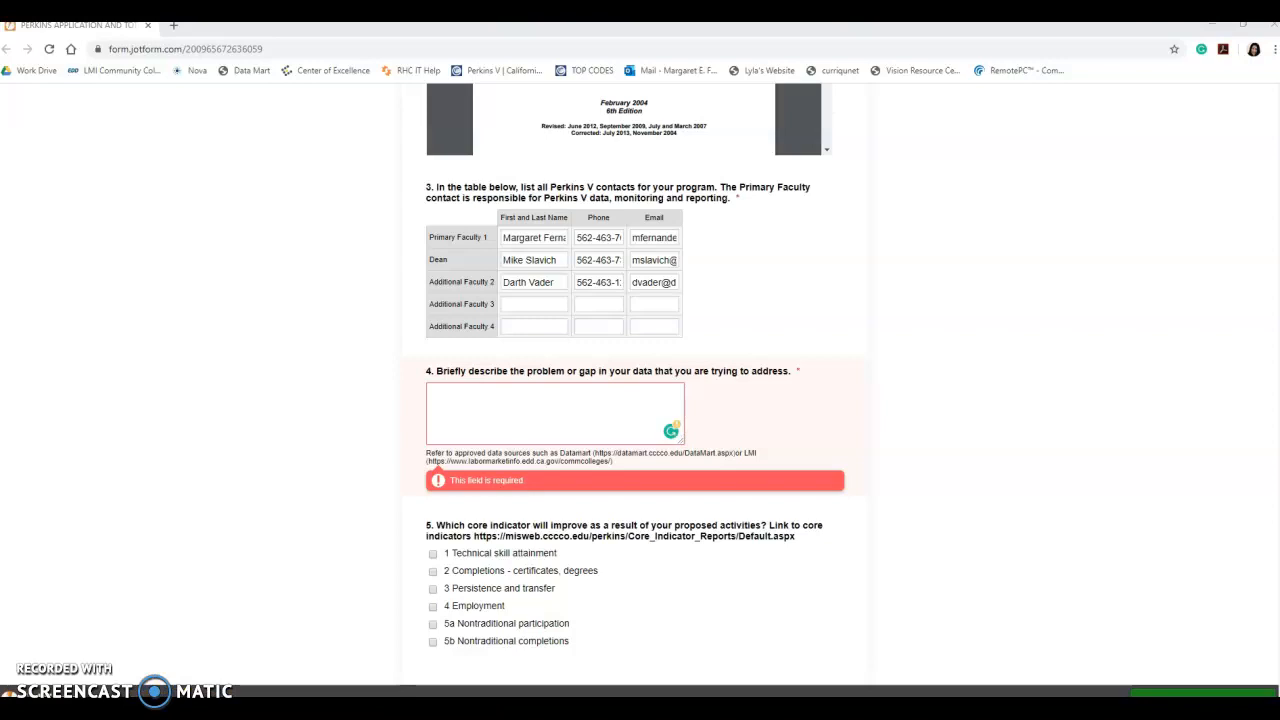
pyautogui.moveTo(362, 88); pyautogui.dragTo(672, 36)
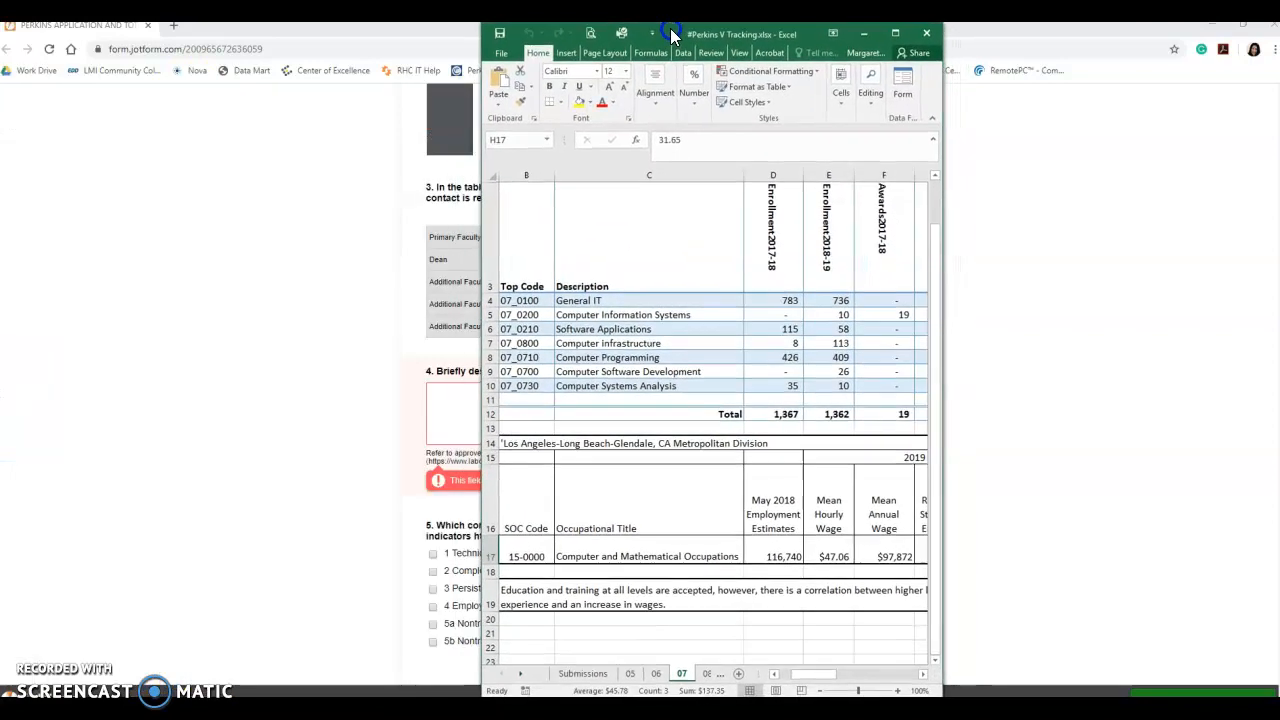
# - Review sheet 07's top codes, award figures, annual openings and row 17 hourly wages, then move Excel aside
pyautogui.click(894, 34)
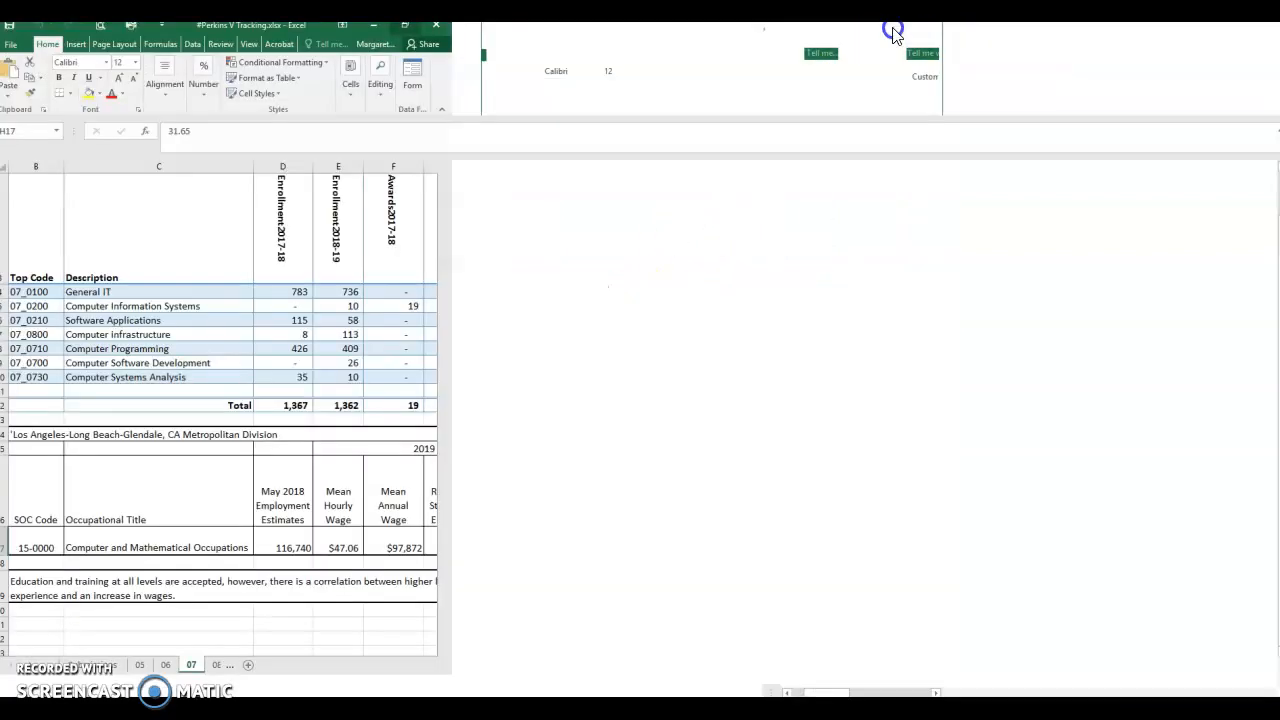
pyautogui.moveTo(42, 290); pyautogui.dragTo(93, 377)
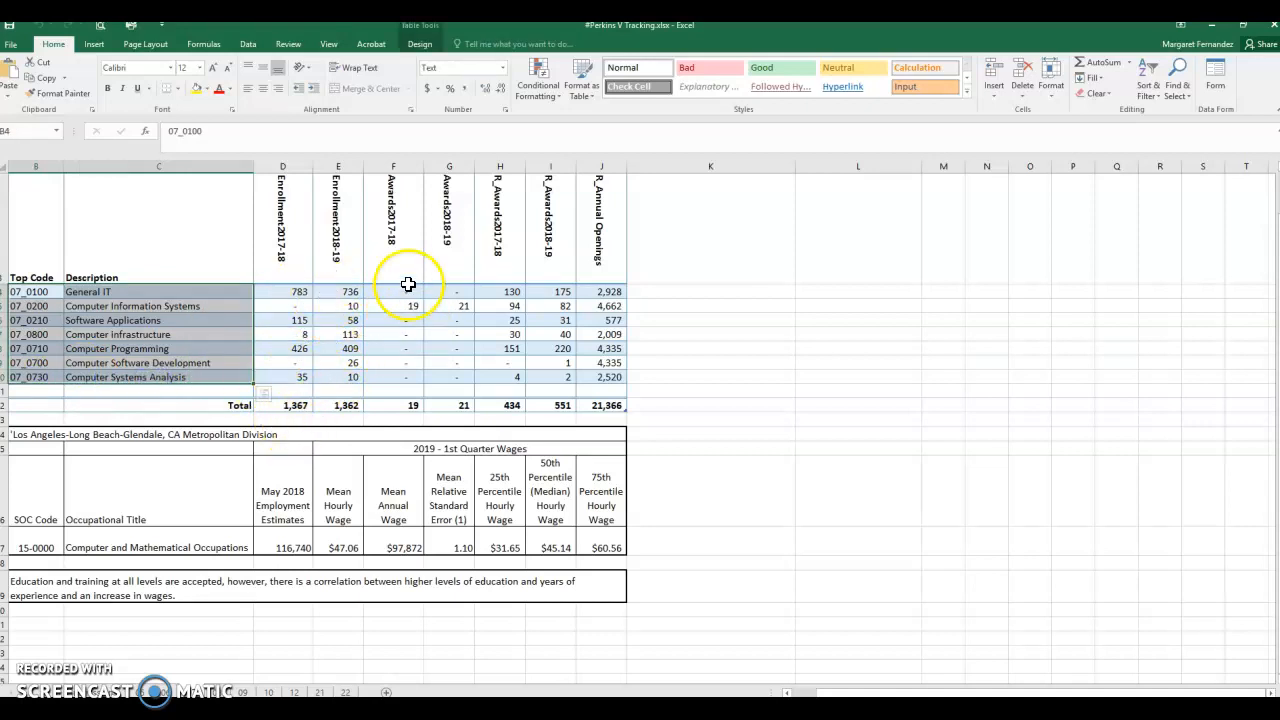
pyautogui.moveTo(497, 291); pyautogui.dragTo(550, 377)
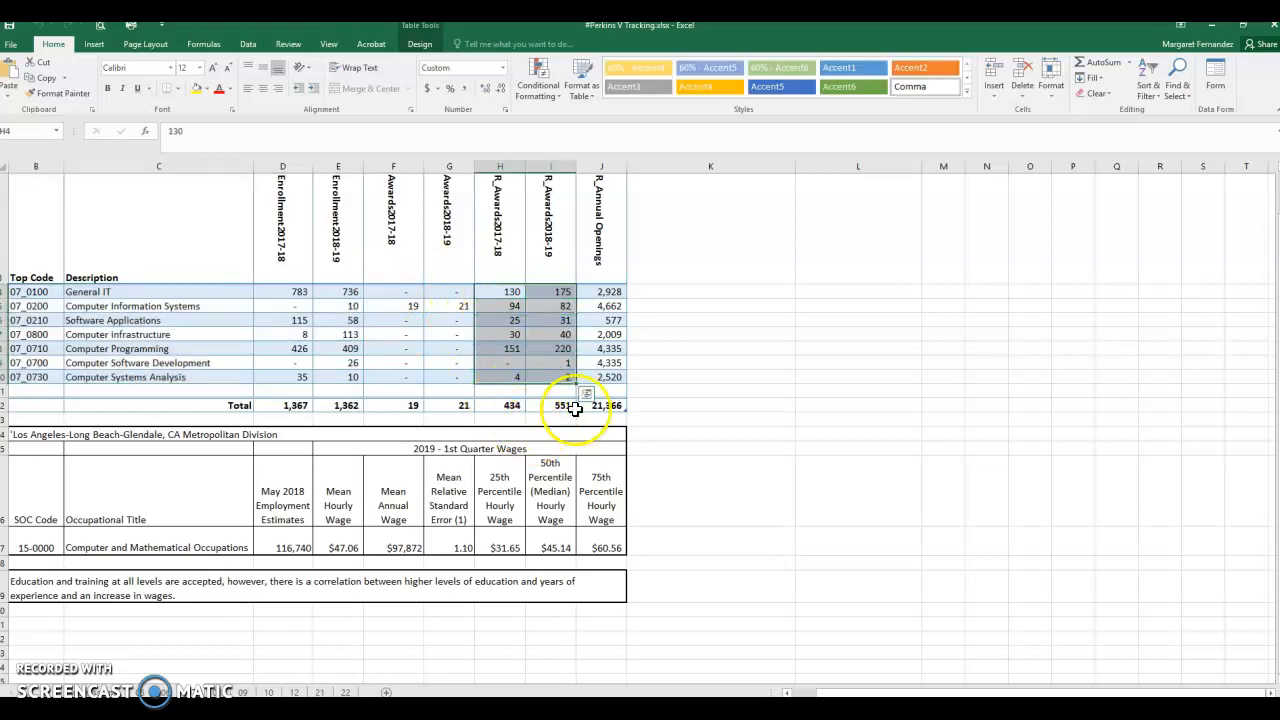
pyautogui.click(609, 290)
pyautogui.moveTo(613, 322); pyautogui.dragTo(603, 402)
pyautogui.click(501, 548)
pyautogui.moveTo(501, 548); pyautogui.dragTo(605, 550)
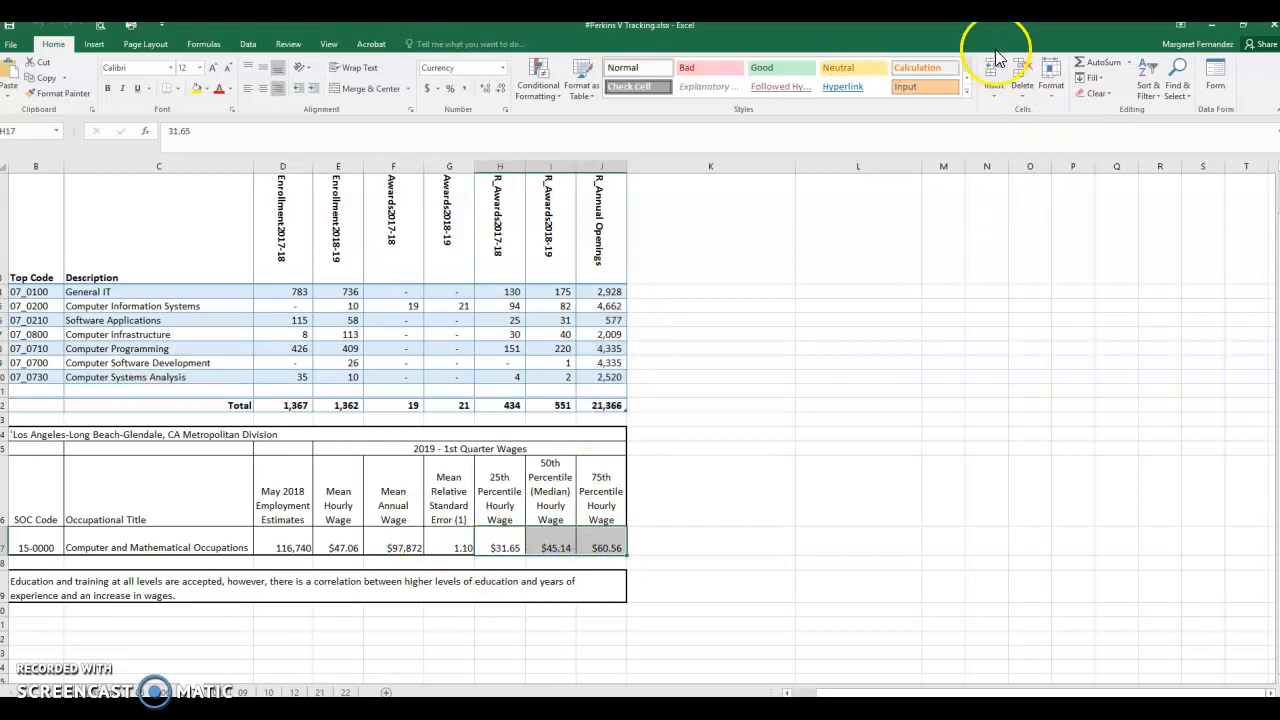
pyautogui.moveTo(995, 32); pyautogui.dragTo(190, 68)
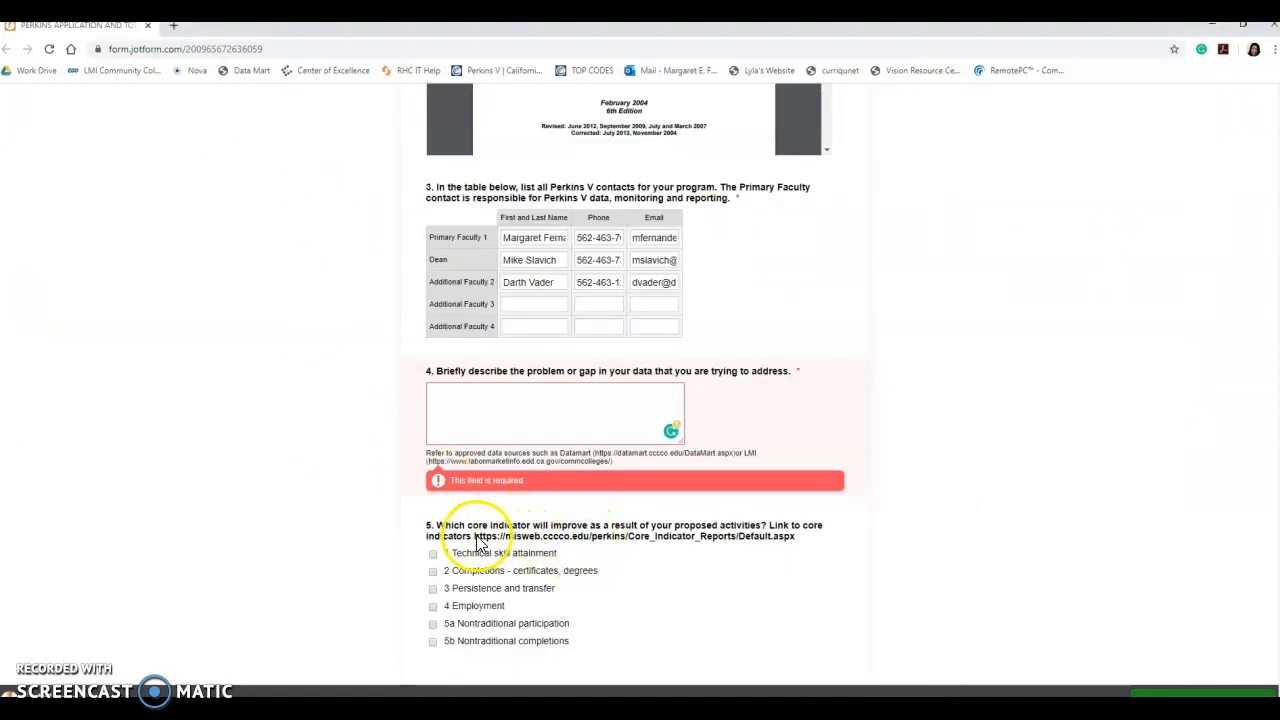
# - Copy the question 5 core indicators URL and load it in a new browser tab
pyautogui.moveTo(472, 537); pyautogui.dragTo(800, 548)
pyautogui.hotkey('ctrl', 'c')
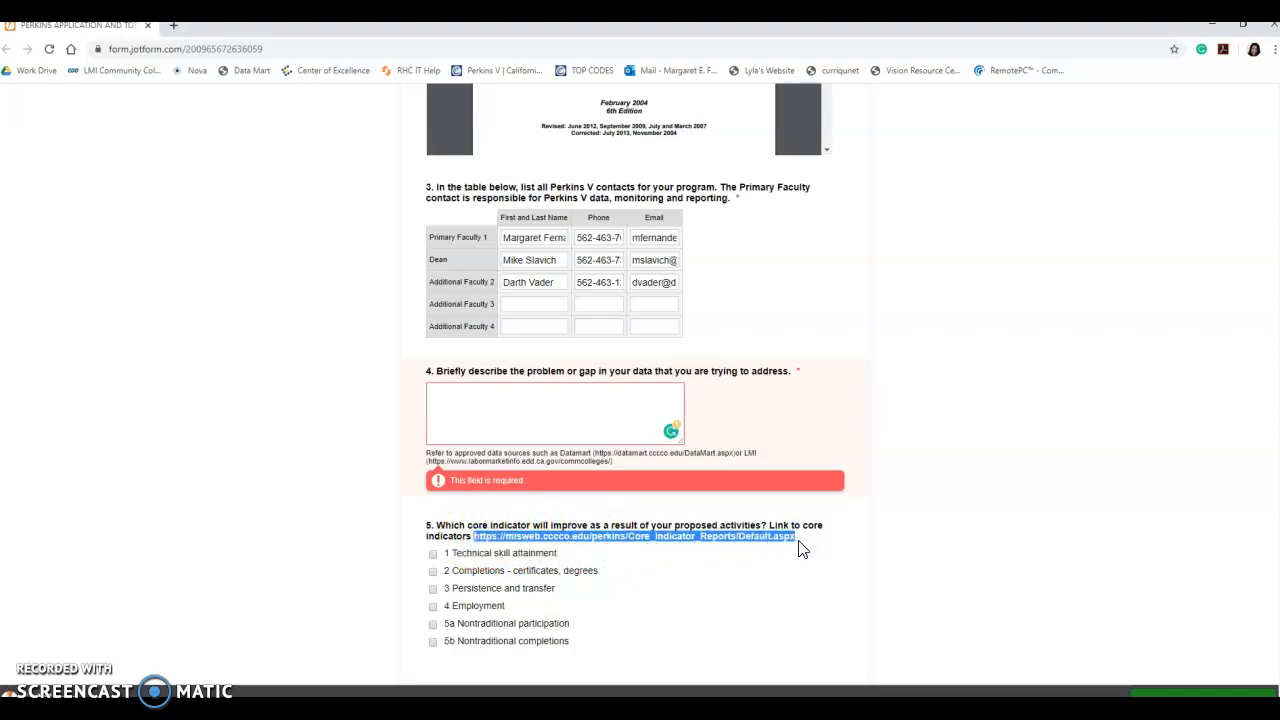
pyautogui.click(174, 25)
pyautogui.hotkey('ctrl', 'v')
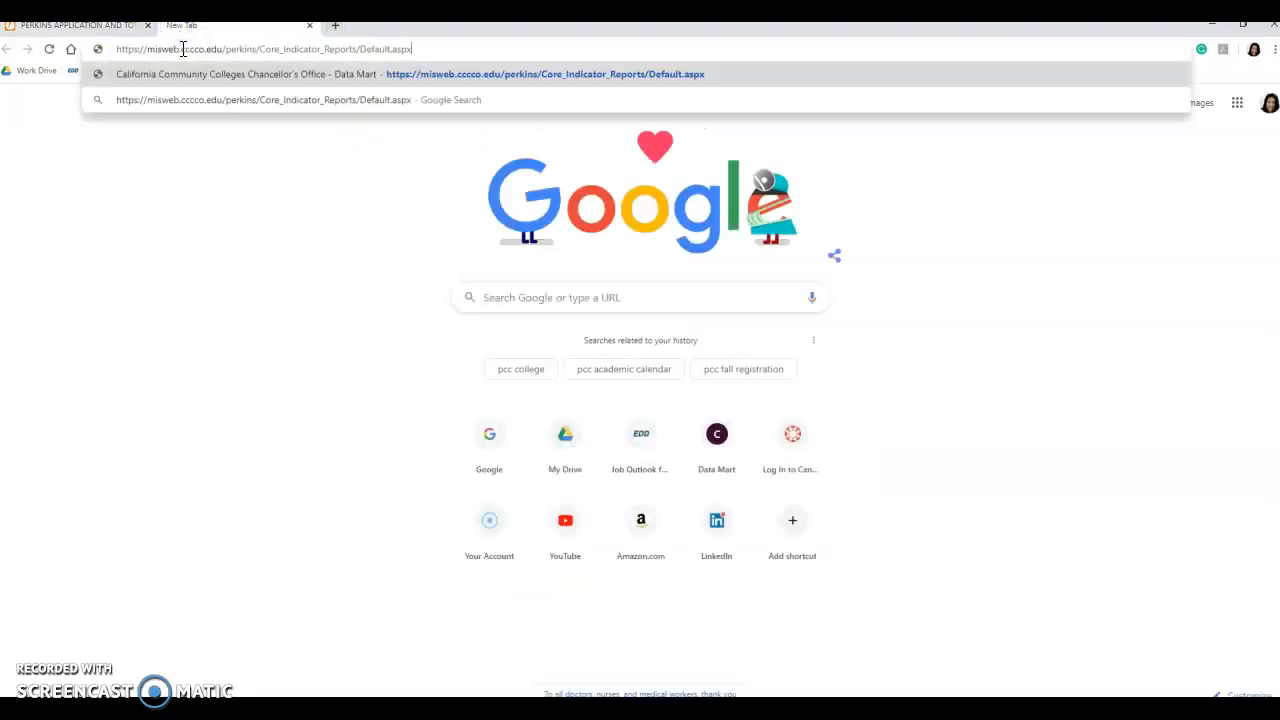
pyautogui.press('Return')
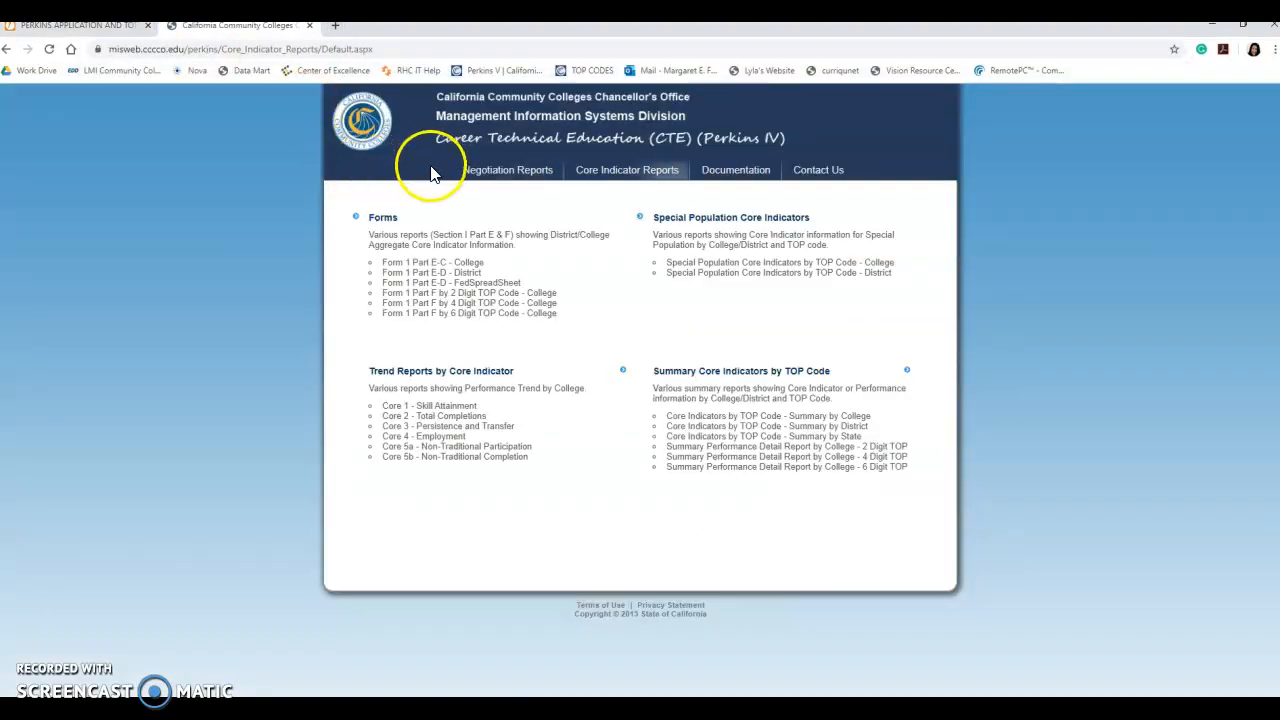
# - Choose the Form 1 Part F by 4 Digit TOP Code - College report for Rio Hondo College
pyautogui.click(379, 220)
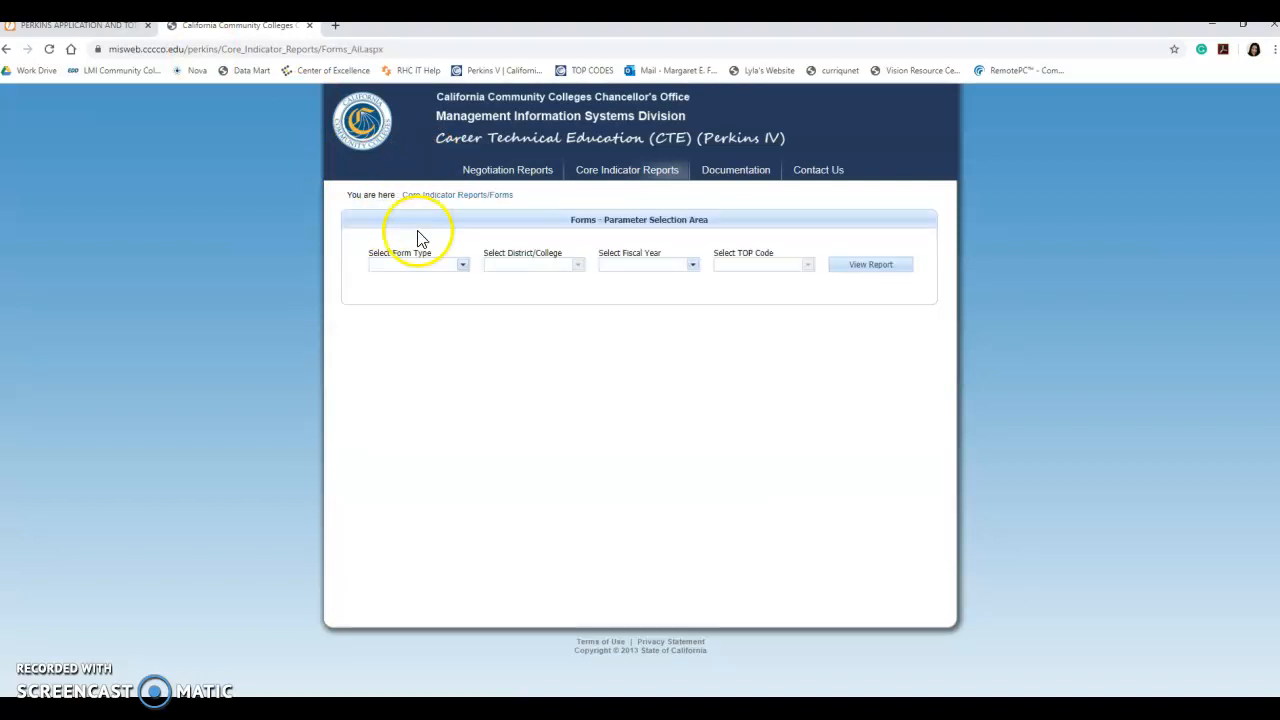
pyautogui.click(462, 266)
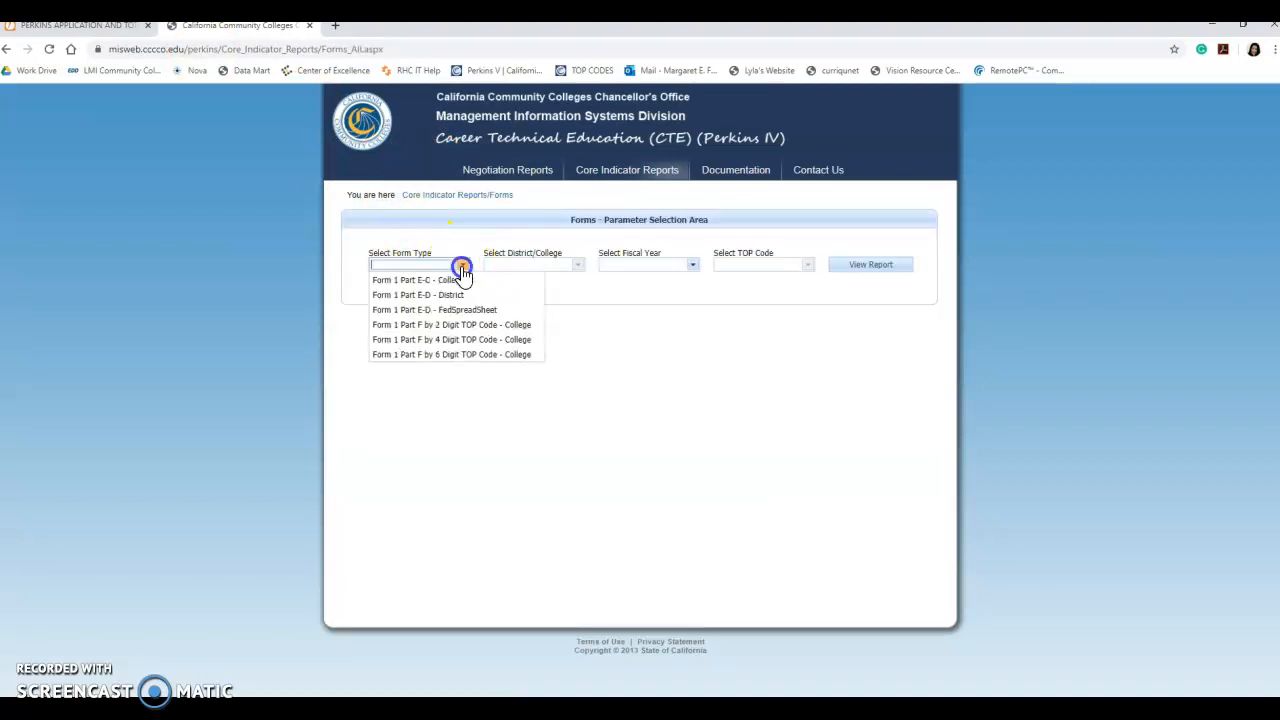
pyautogui.click(432, 337)
pyautogui.click(577, 265)
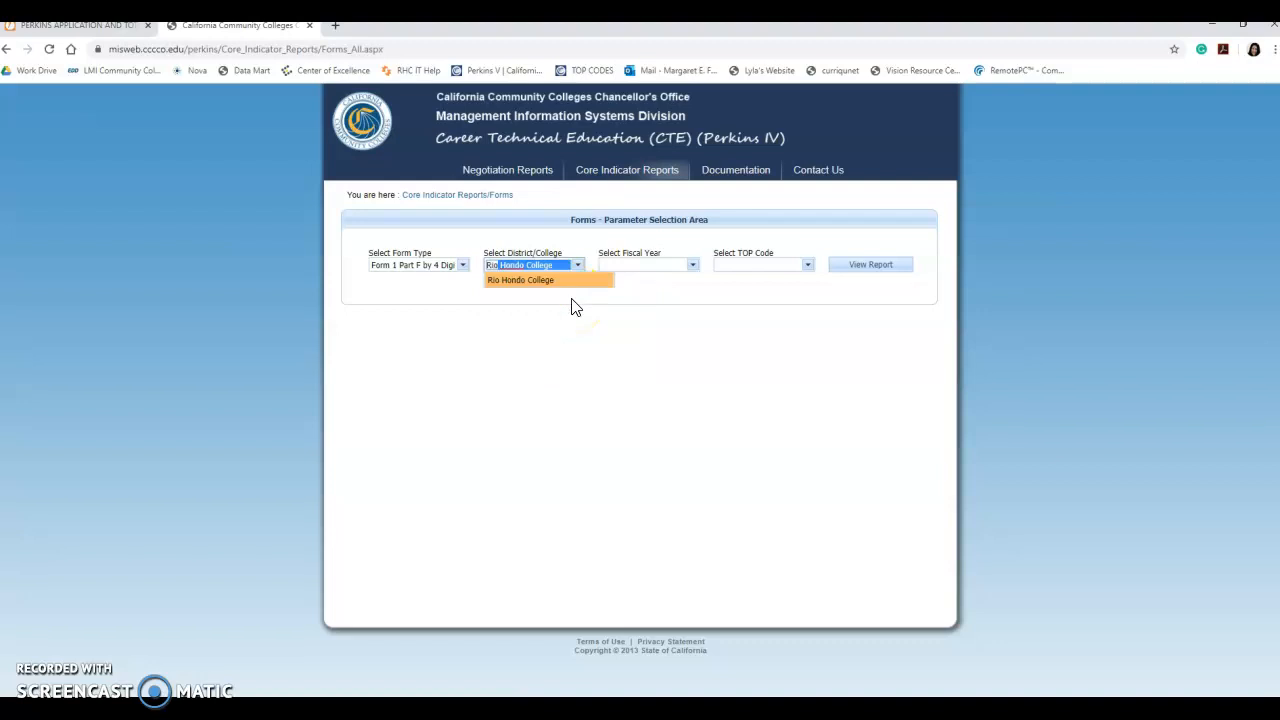
pyautogui.click(549, 284)
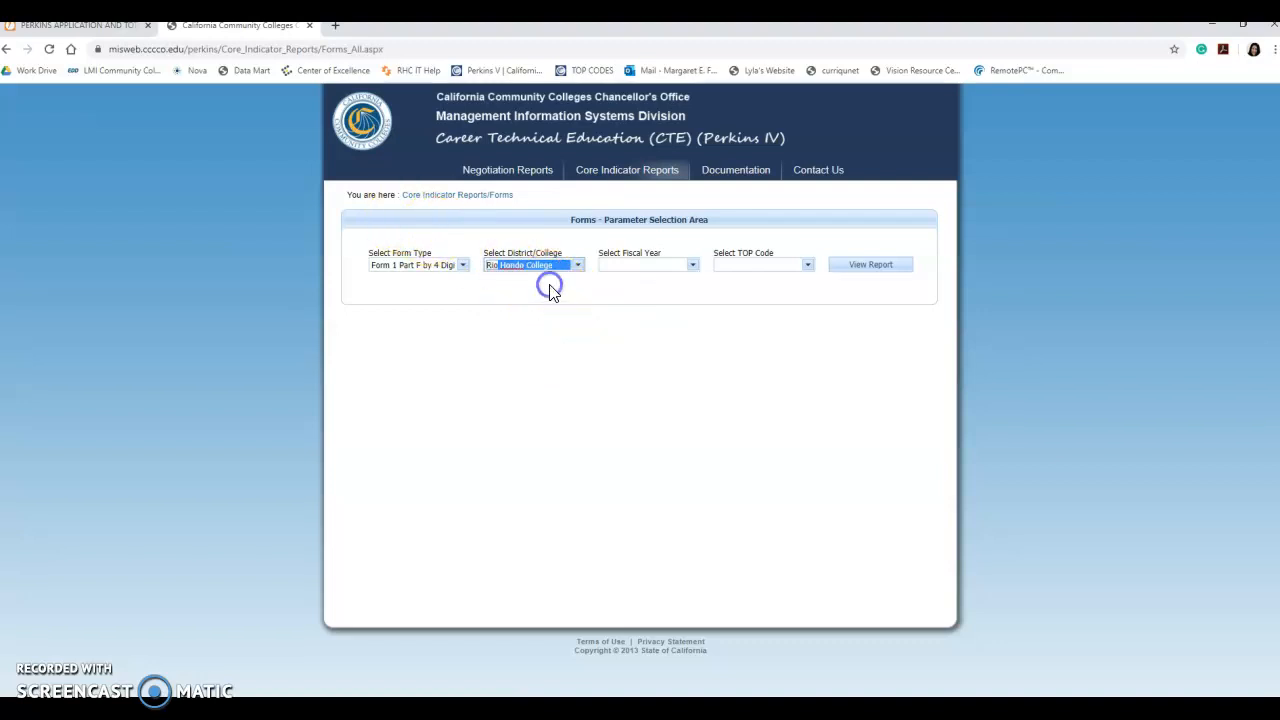
# - Set fiscal year 2018-2019 and TOP code 0701 Computer and Information SCI, General
pyautogui.click(691, 266)
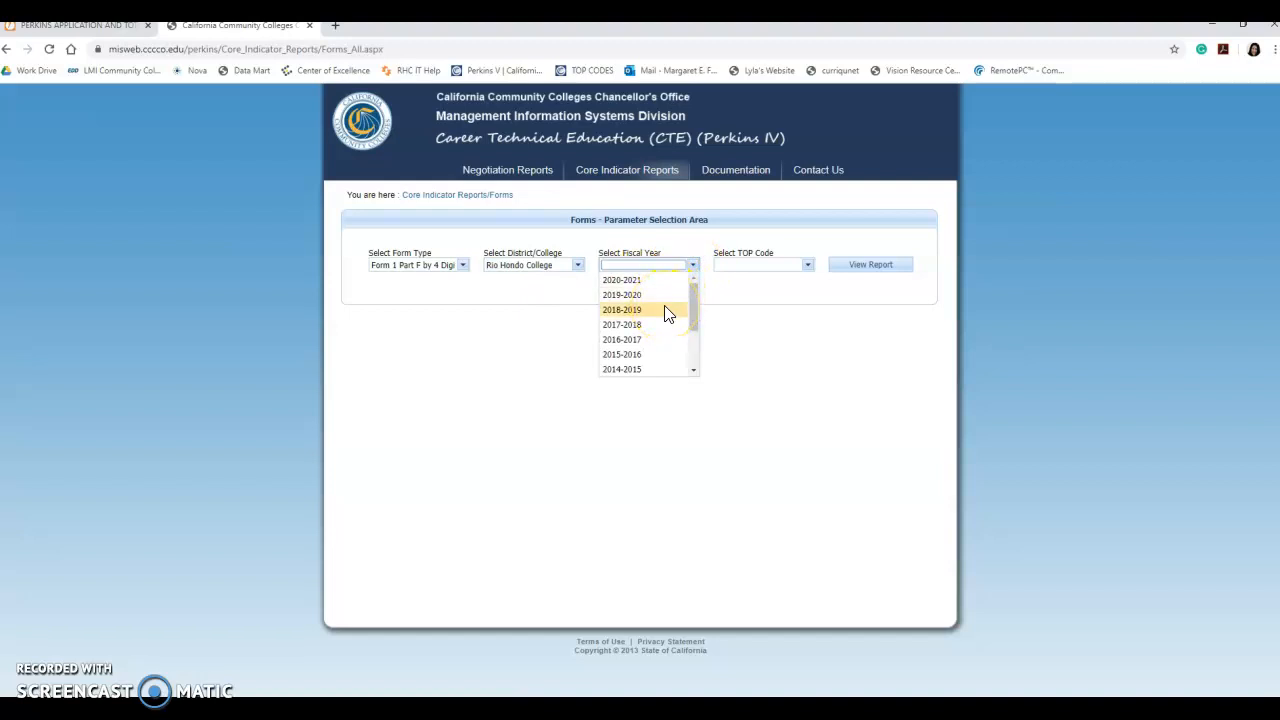
pyautogui.click(668, 310)
pyautogui.click(806, 266)
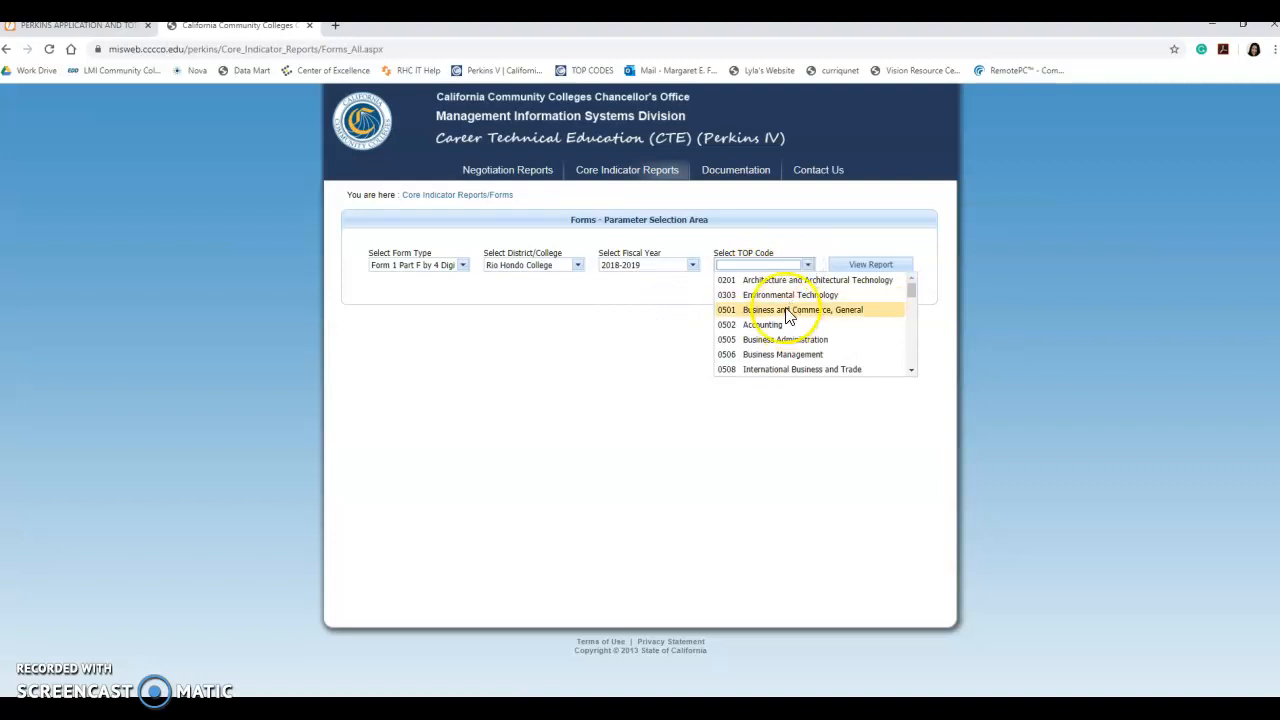
pyautogui.write('1 Computer and I')
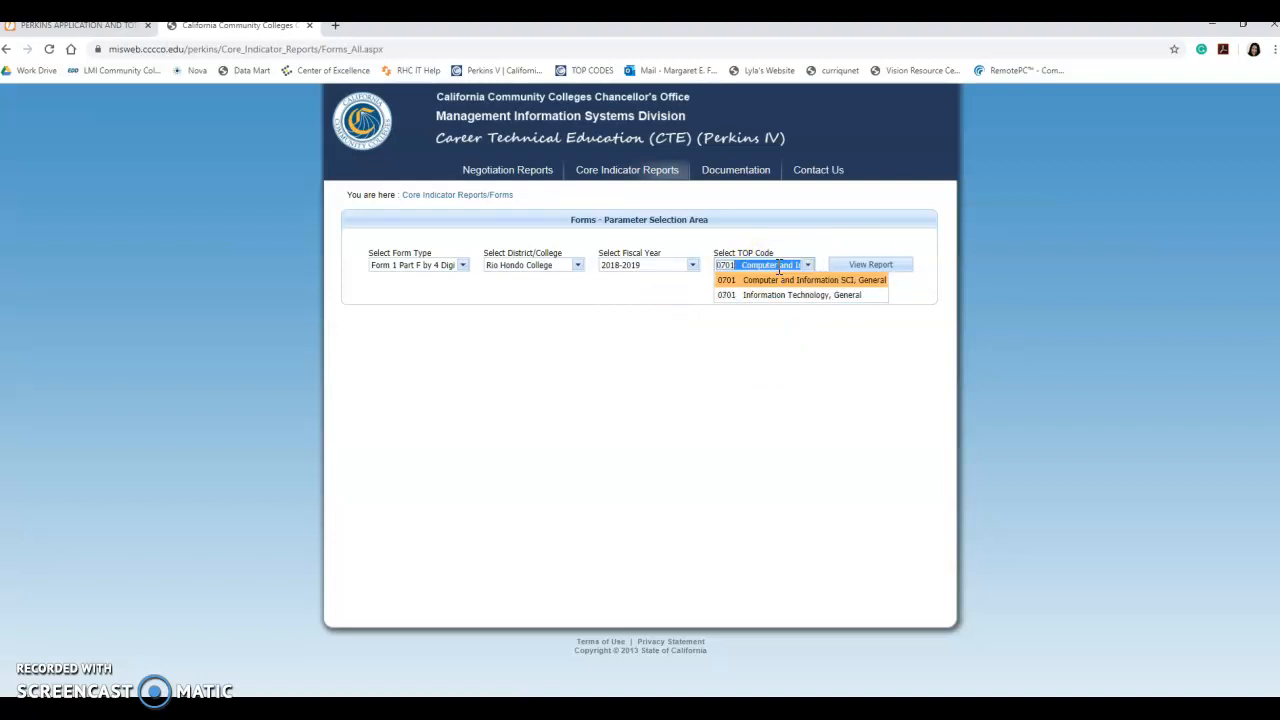
pyautogui.click(870, 265)
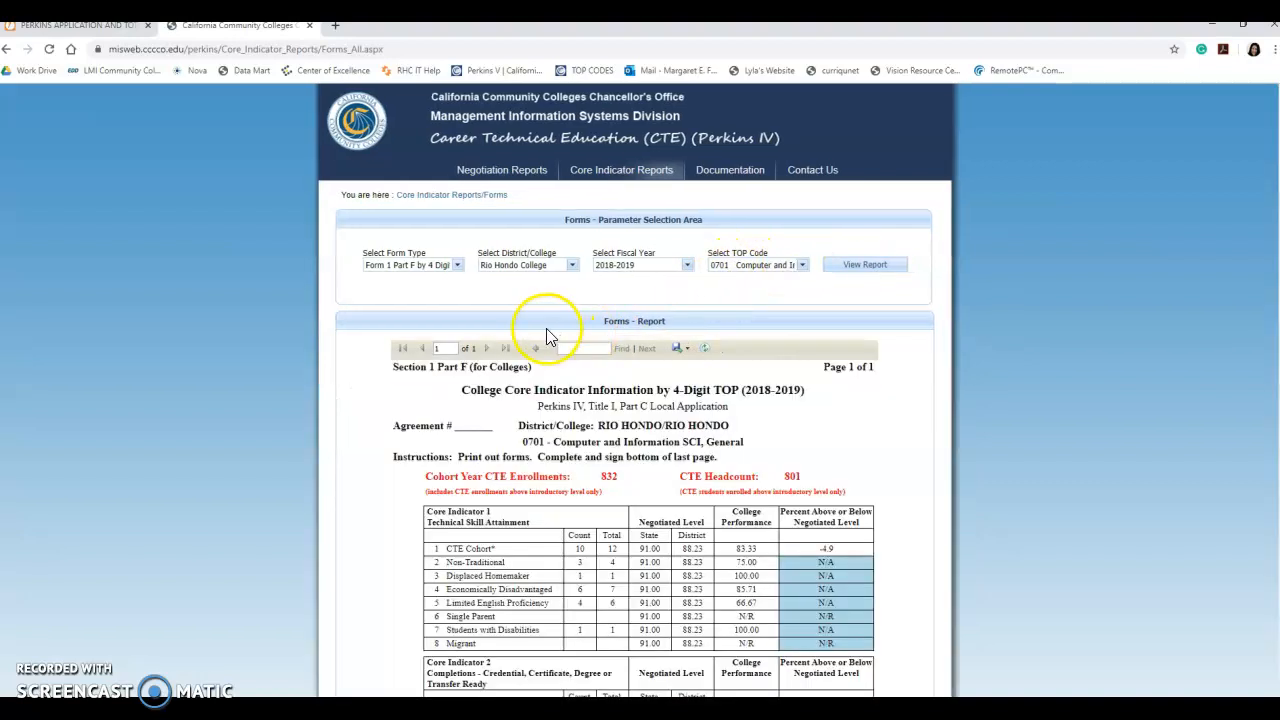
pyautogui.scroll(-3, 430, 400)
pyautogui.scroll(-1, 435, 413)
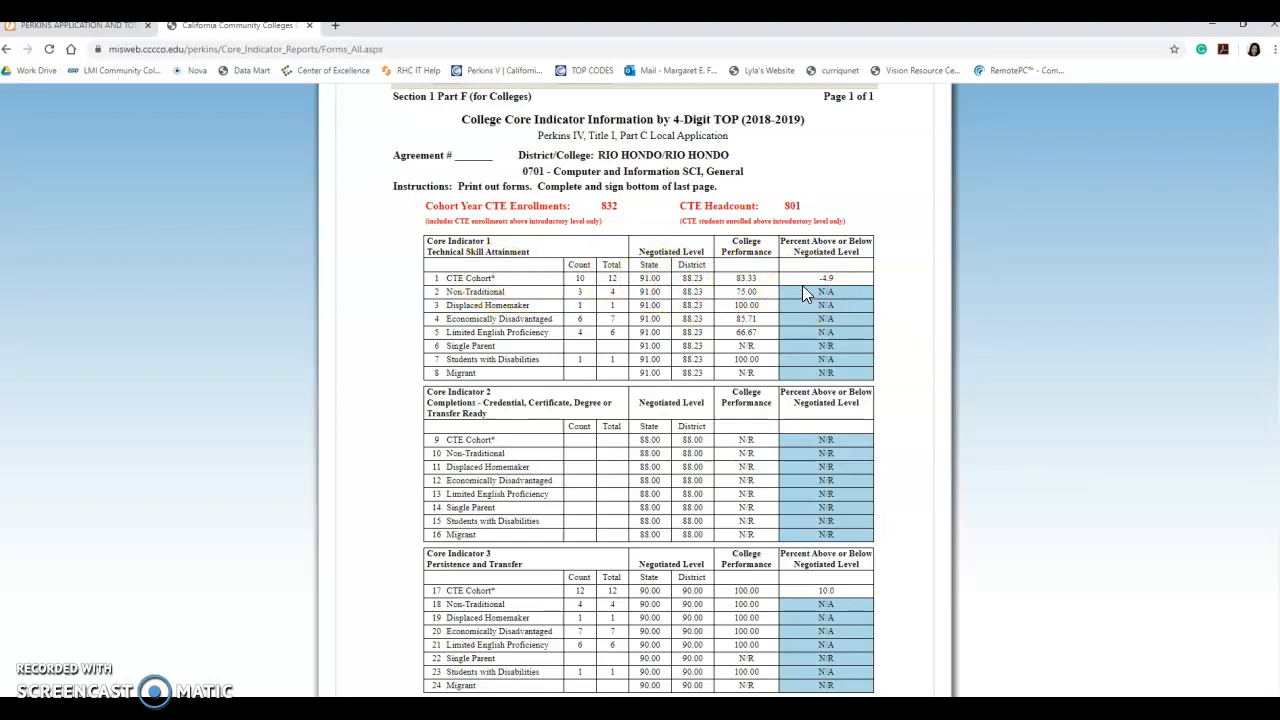
pyautogui.scroll(-1, 802, 285)
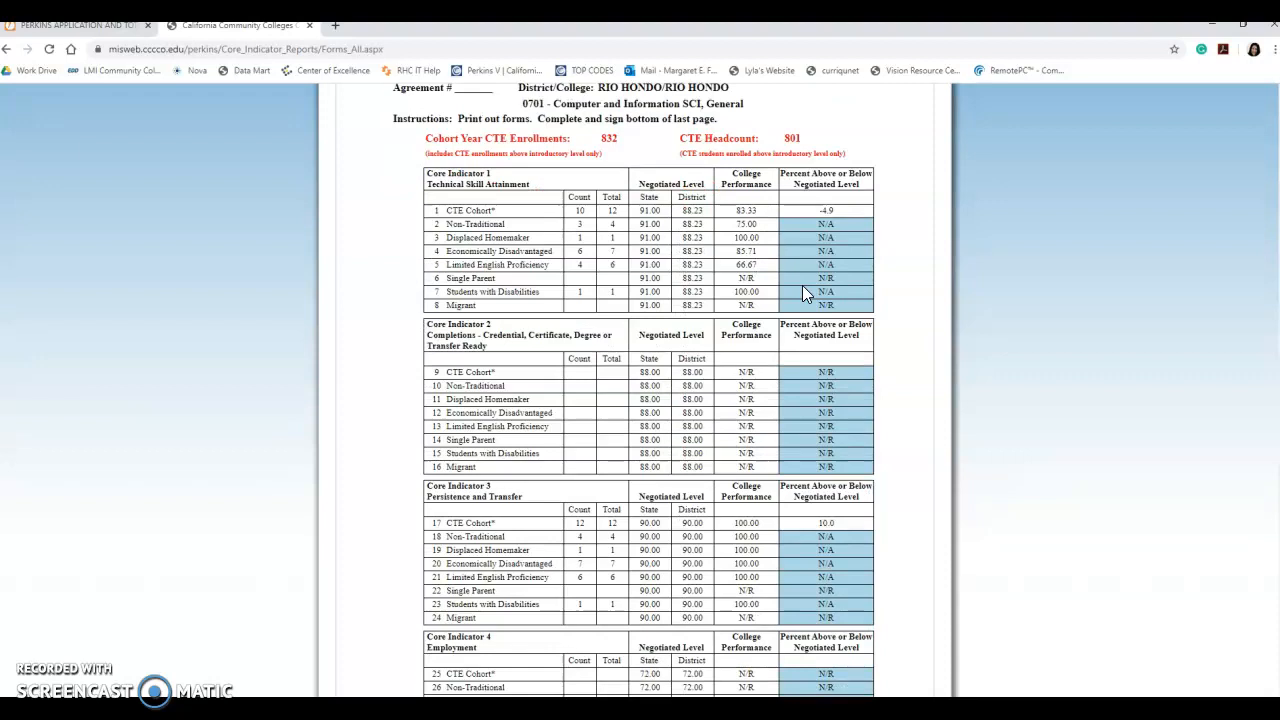
pyautogui.scroll(-1, 802, 285)
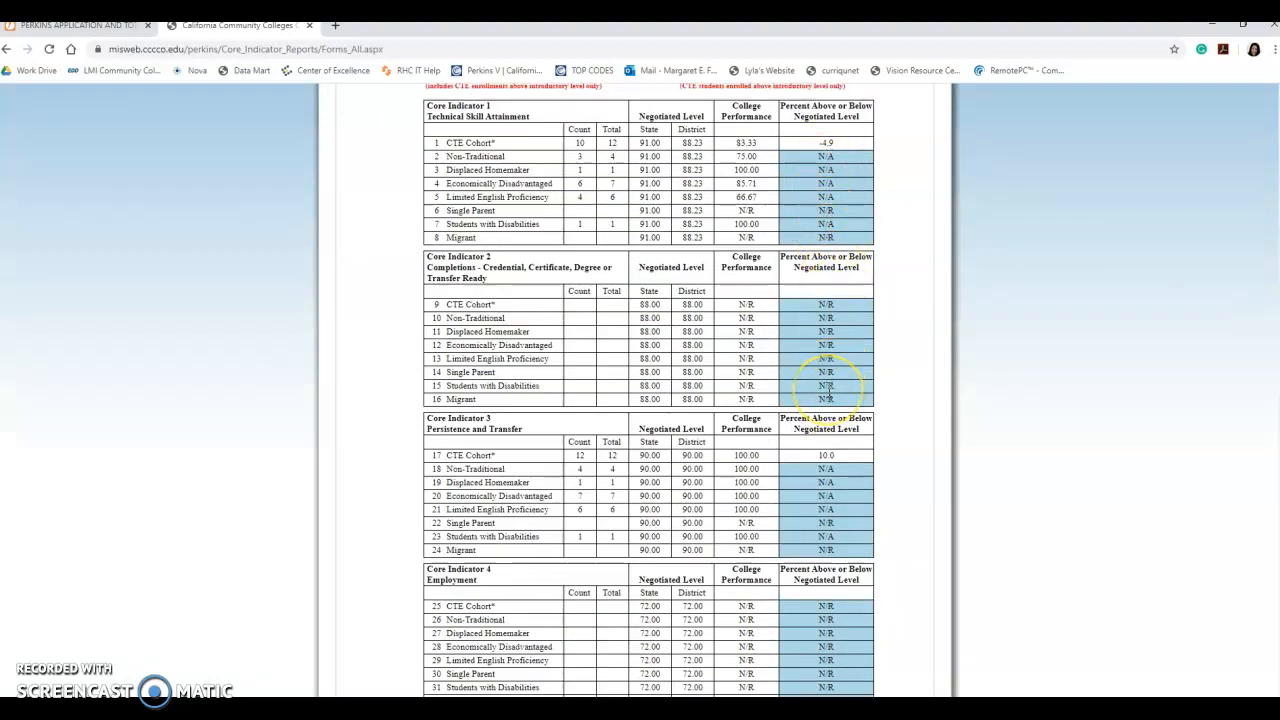
pyautogui.scroll(-1, 828, 393)
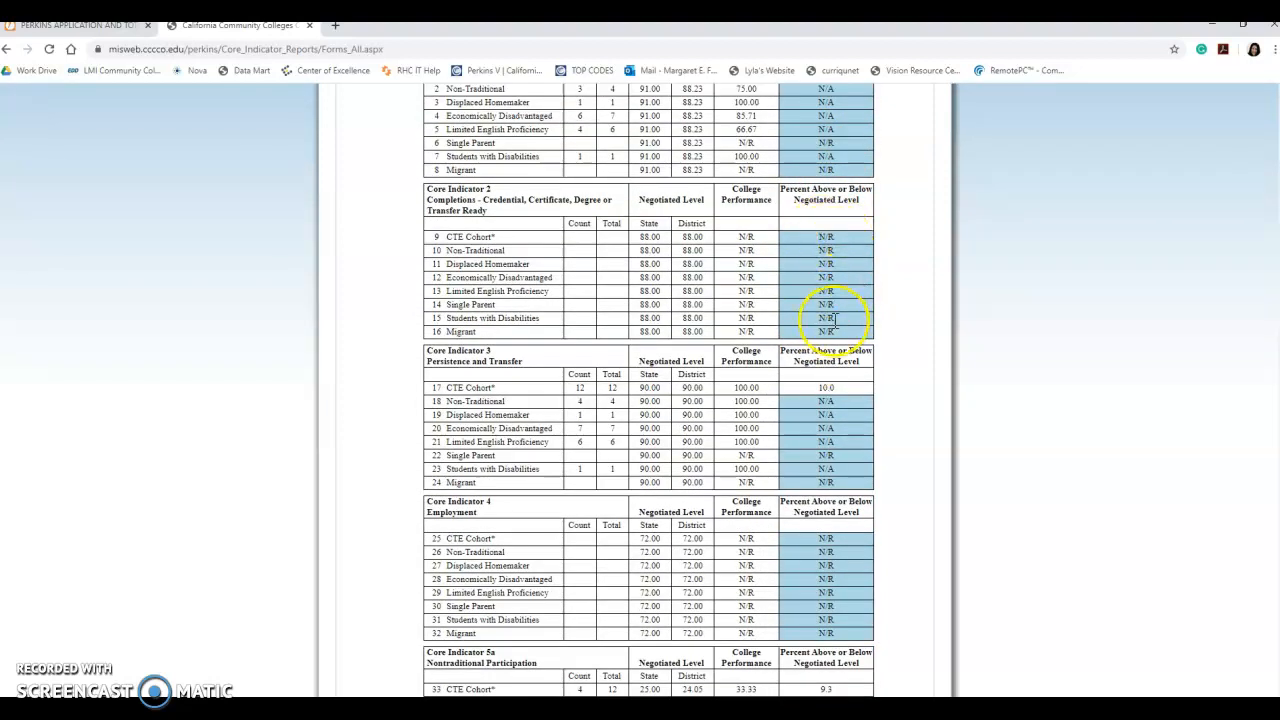
pyautogui.scroll(-4, 833, 318)
pyautogui.scroll(-2, 833, 318)
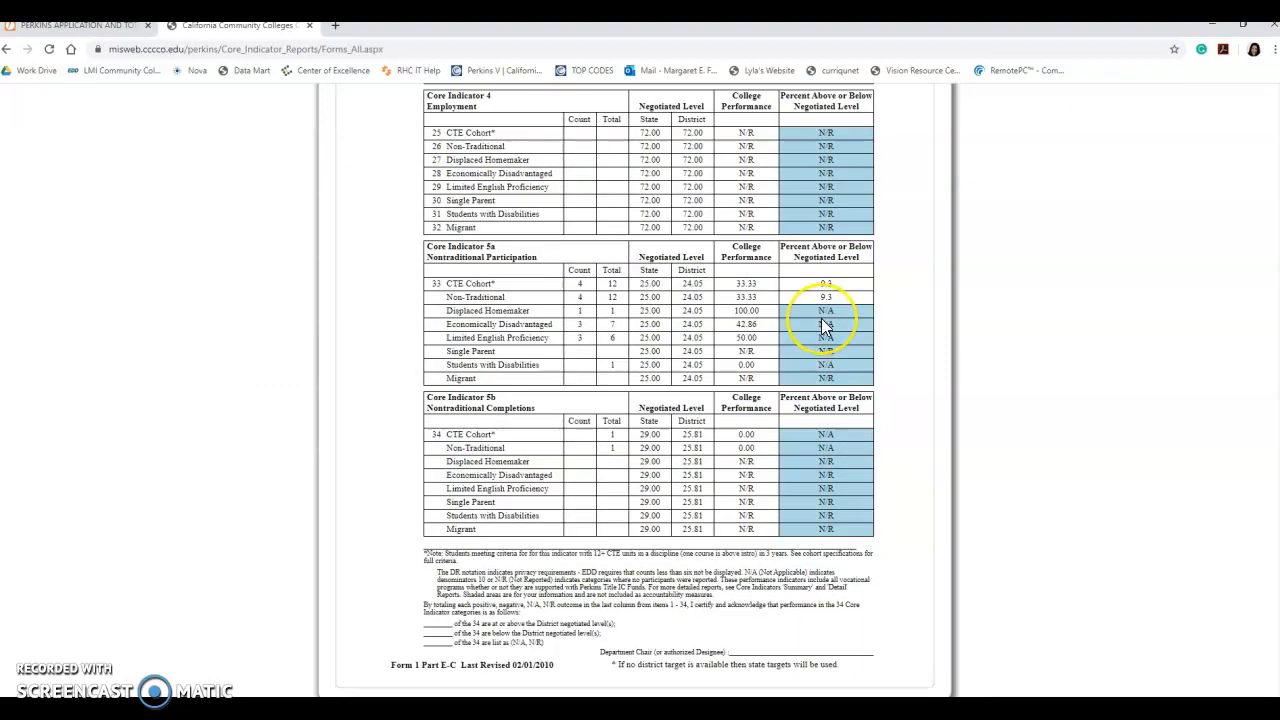
pyautogui.scroll(-1, 821, 318)
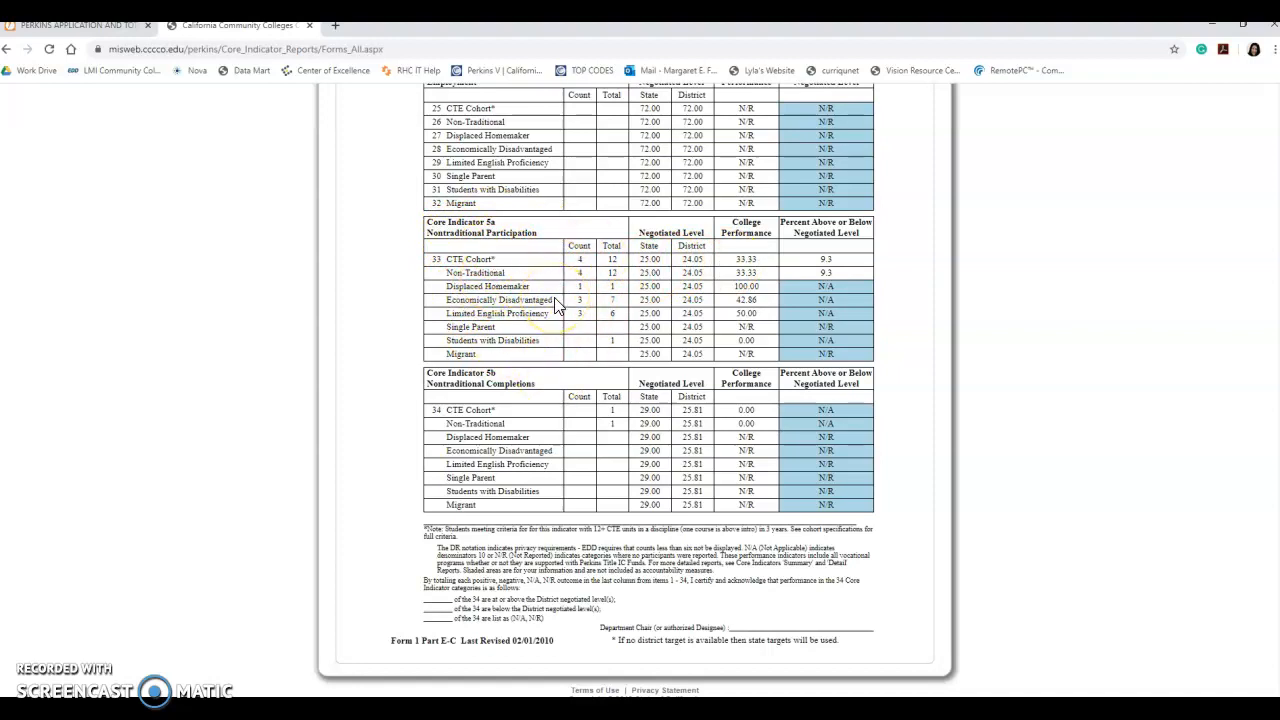
# - Check the Core Indicator 5a figure 9.3 and the 5b rows, then restore the browser to a smaller window
pyautogui.doubleClick(828, 259)
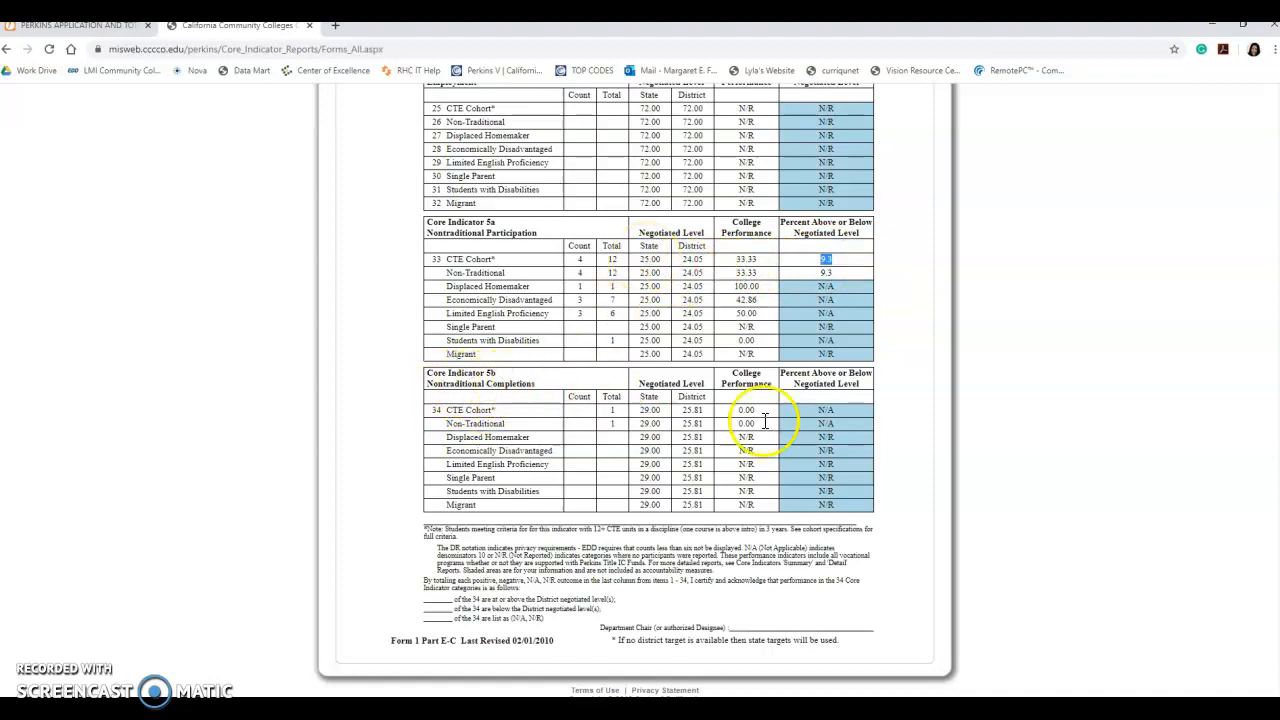
pyautogui.moveTo(824, 411); pyautogui.dragTo(833, 508)
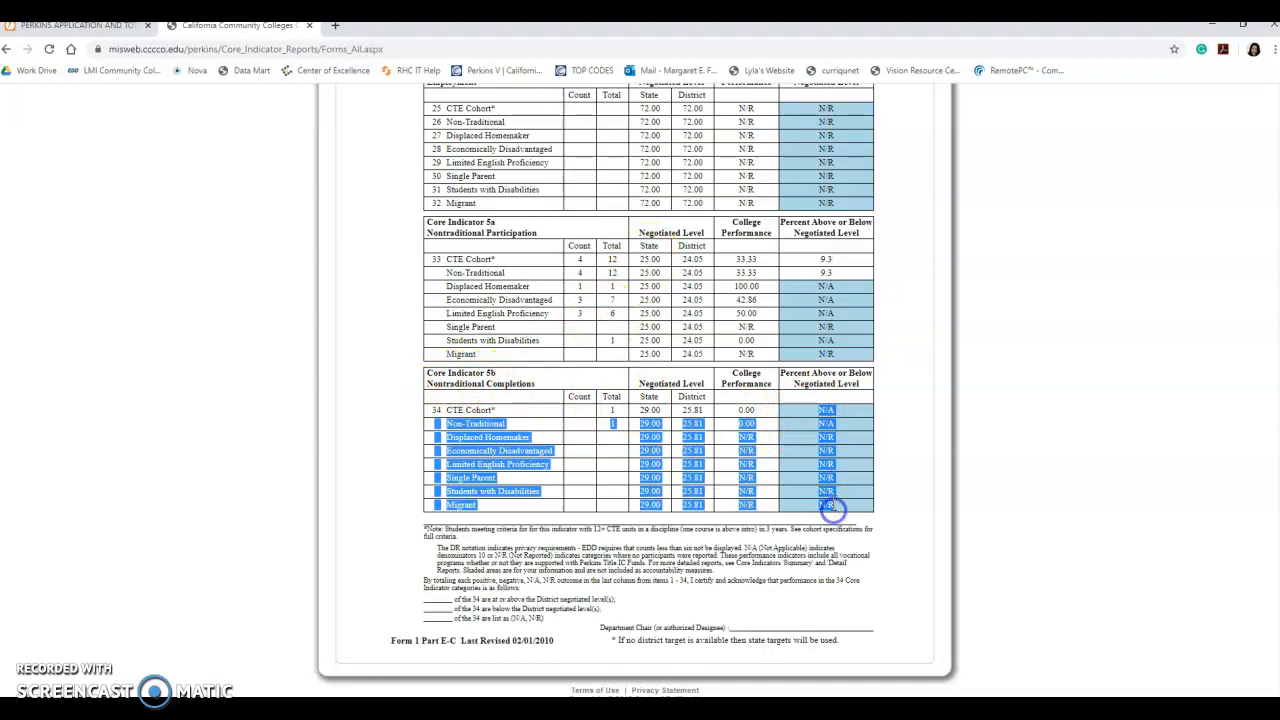
pyautogui.click(658, 415)
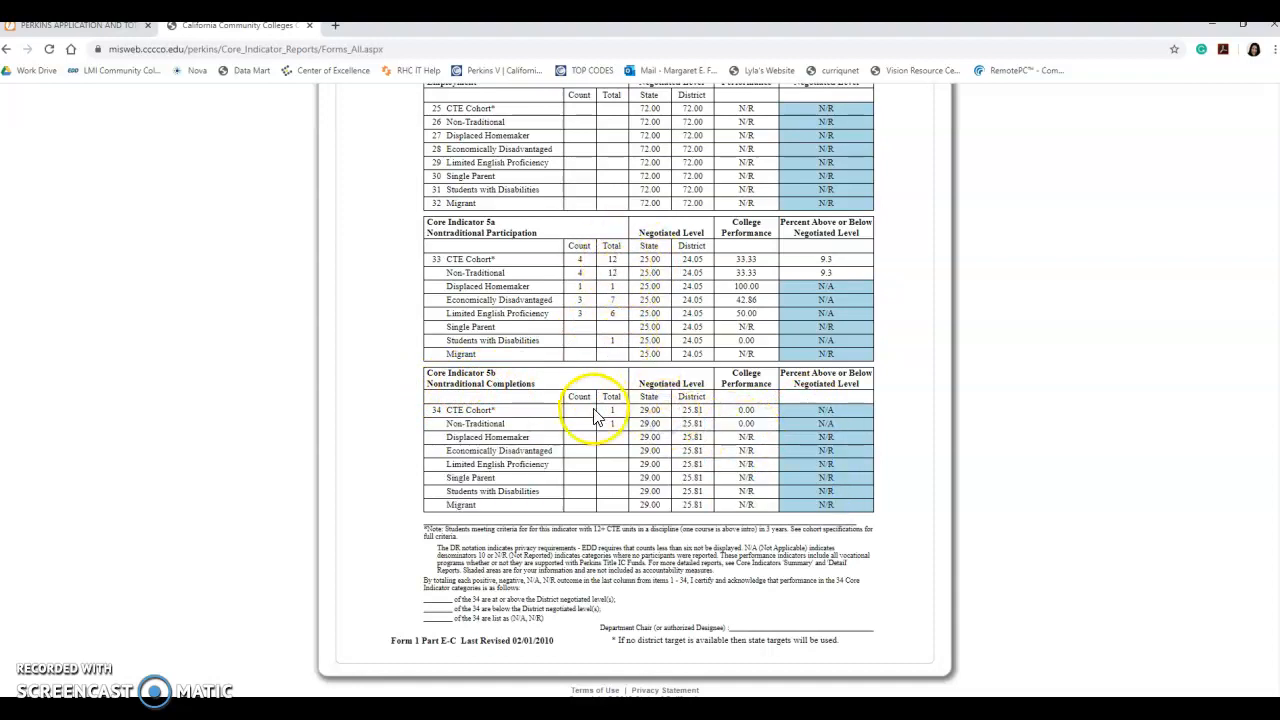
pyautogui.moveTo(476, 36); pyautogui.dragTo(0, 101)
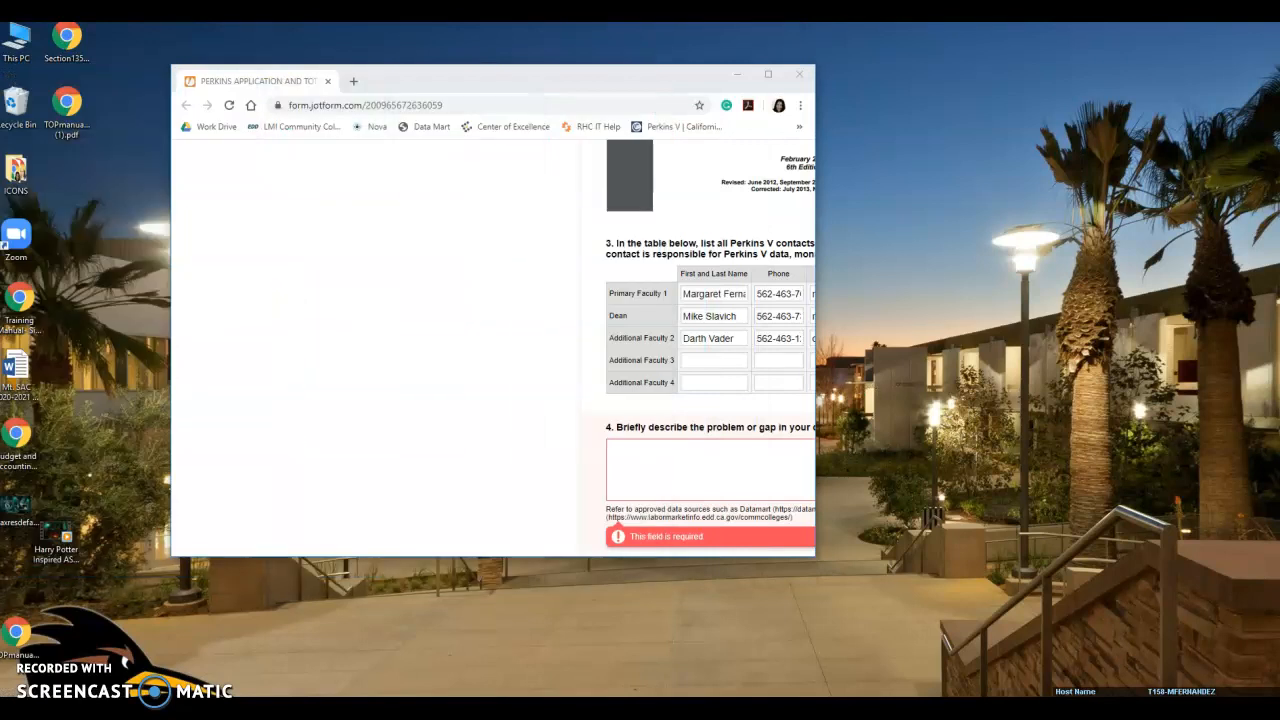
# - Answer question 4: more students completing industry certifications and more female students graduating
pyautogui.click(764, 70)
pyautogui.click(526, 396)
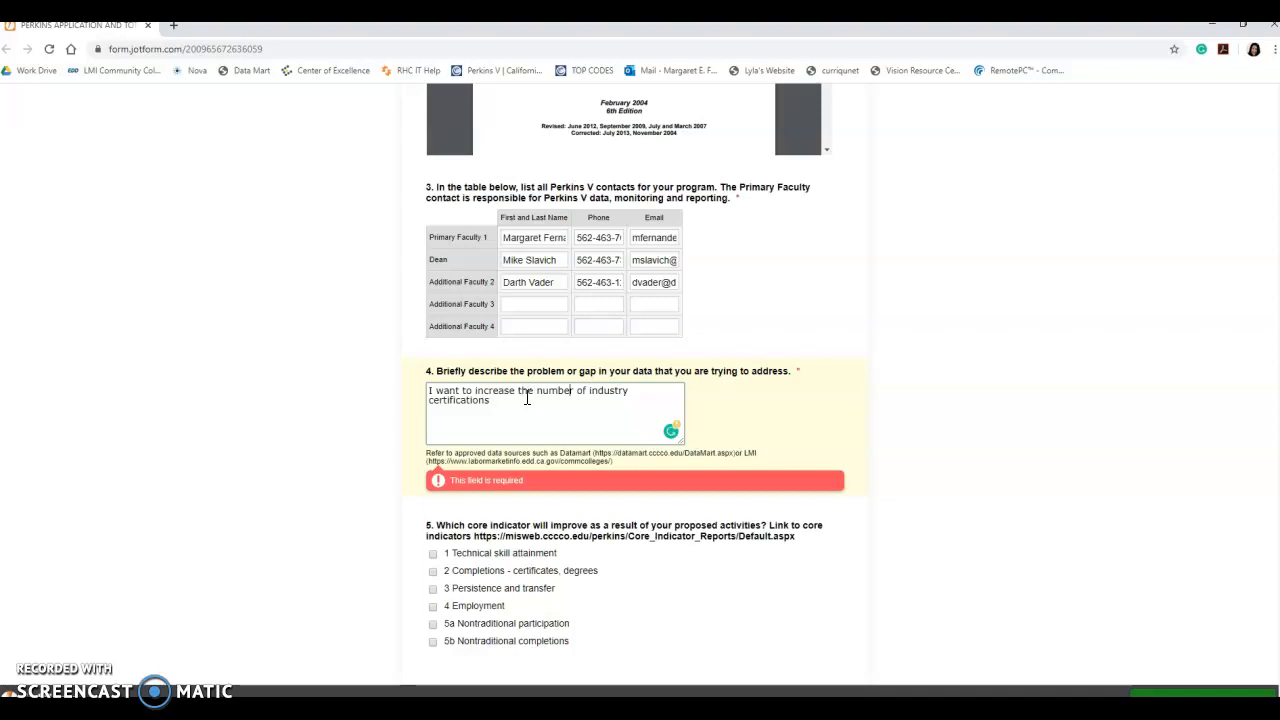
pyautogui.write('who complete')
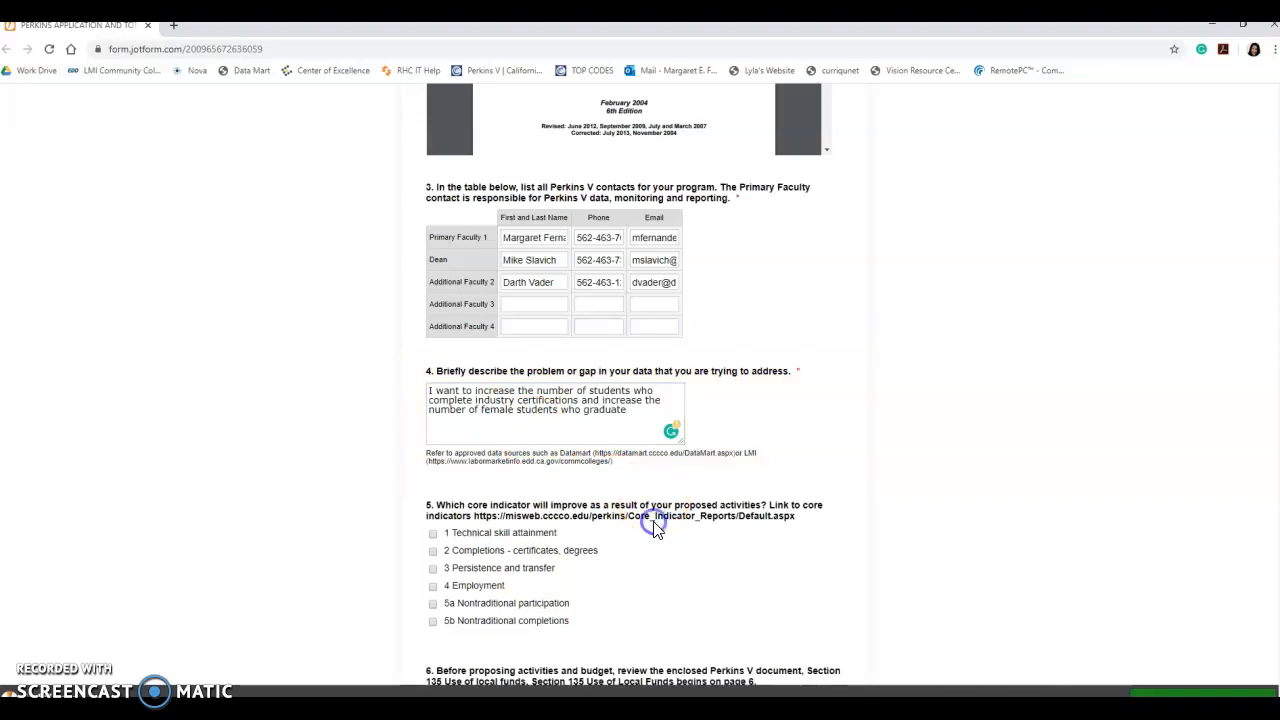
pyautogui.scroll(-2, 651, 523)
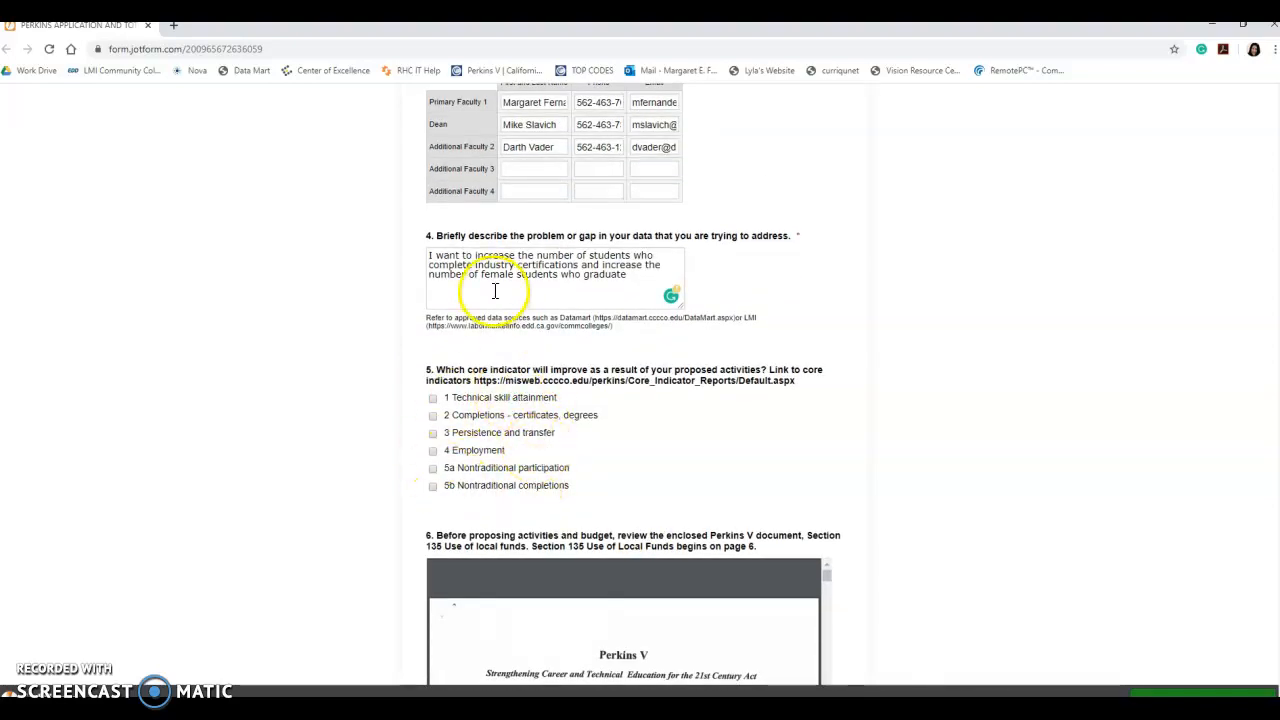
# - Comparing with the report, tick indicators 1 Technical skill attainment and 5b Nontraditional completions
pyautogui.moveTo(0, 80); pyautogui.dragTo(747, 120)
pyautogui.scroll(15, 691, 318)
pyautogui.scroll(-4, 692, 322)
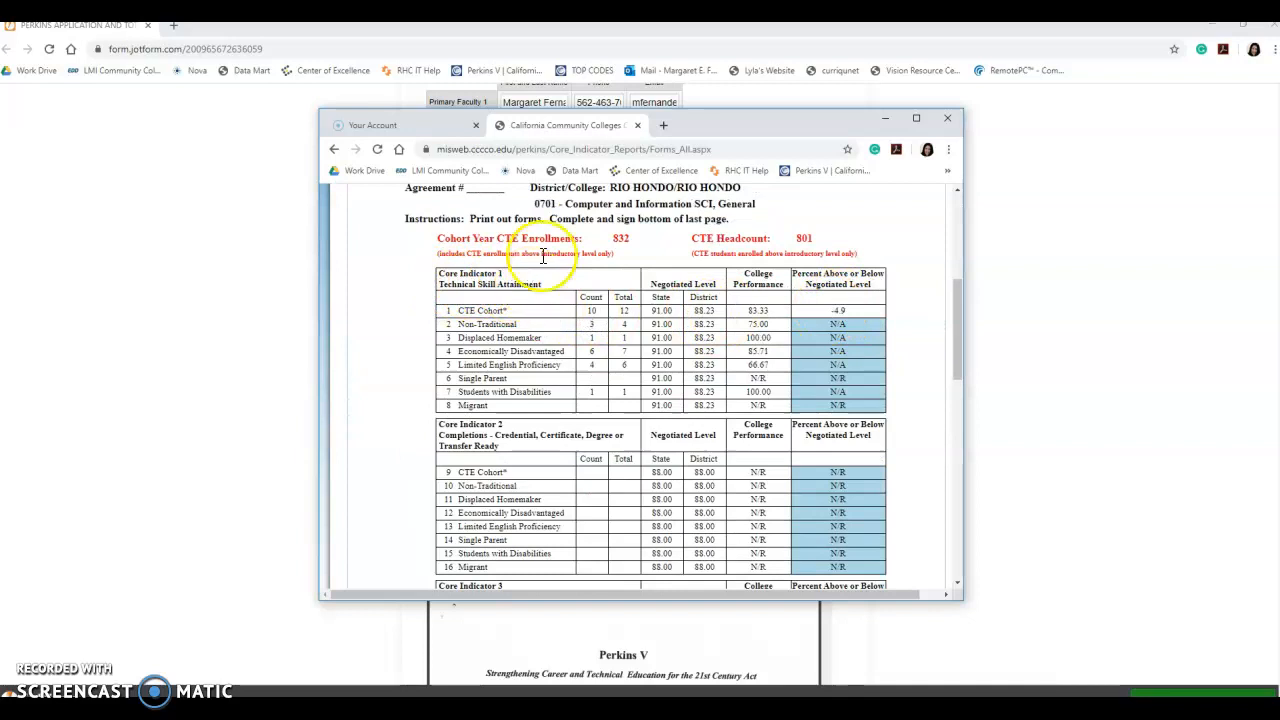
pyautogui.moveTo(700, 120); pyautogui.dragTo(543, 131)
pyautogui.click(433, 398)
pyautogui.scroll(-8, 515, 424)
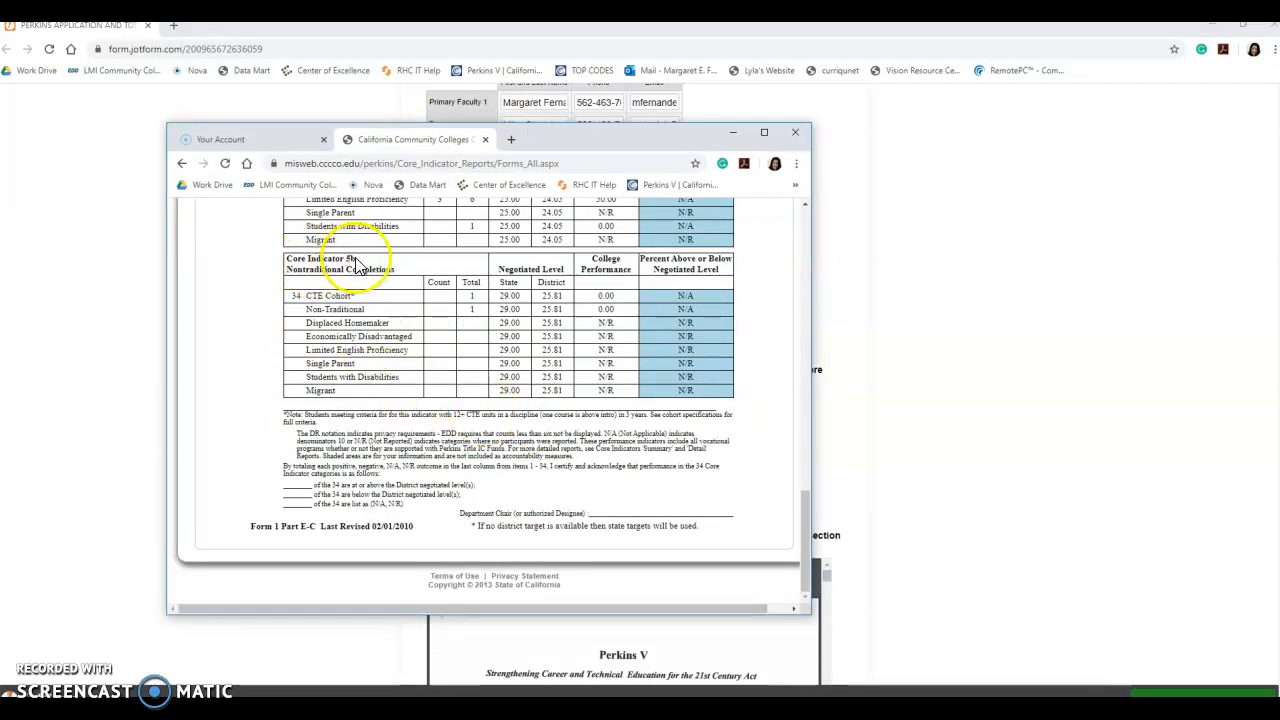
pyautogui.moveTo(608, 134); pyautogui.dragTo(0, 138)
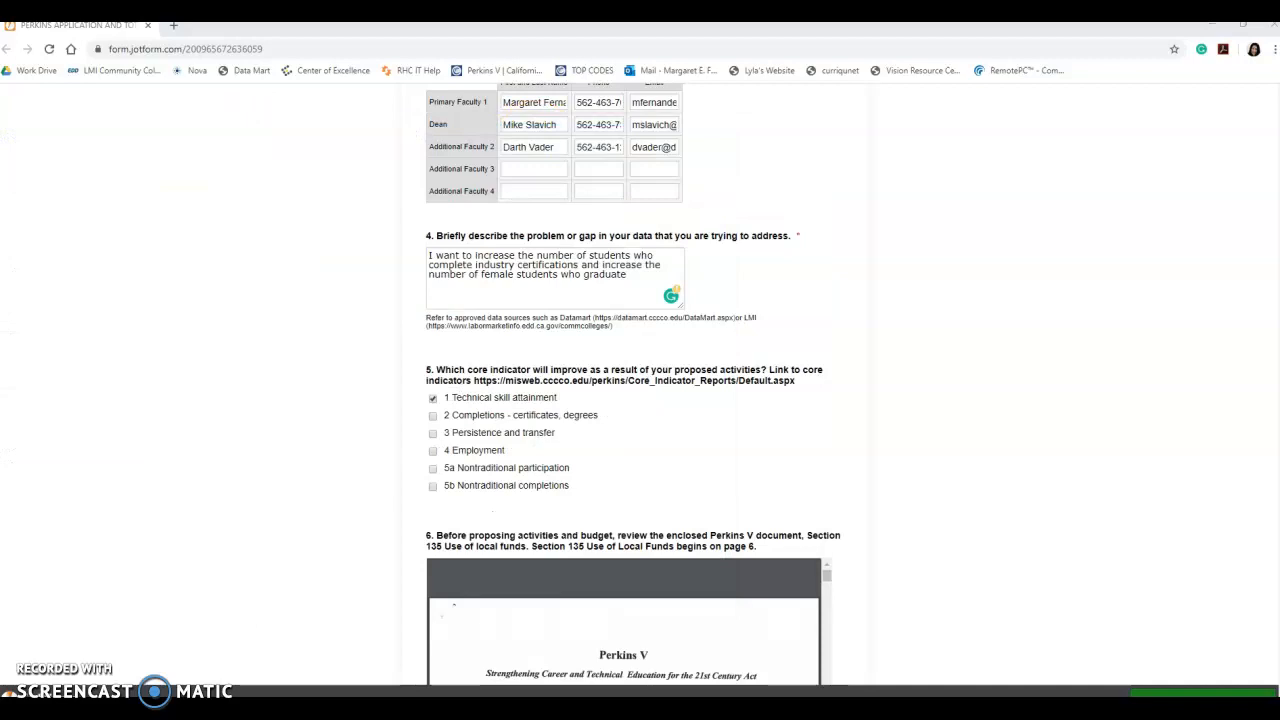
pyautogui.click(433, 487)
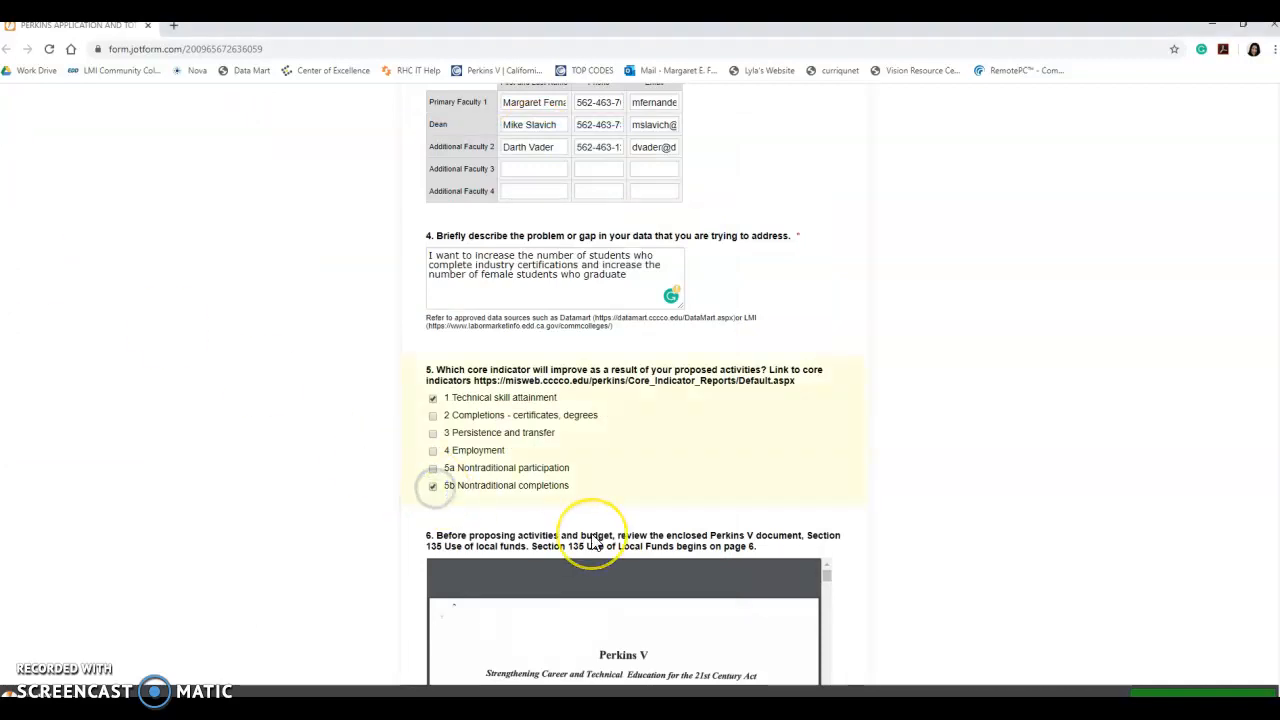
pyautogui.scroll(-2, 590, 540)
pyautogui.scroll(-1, 591, 534)
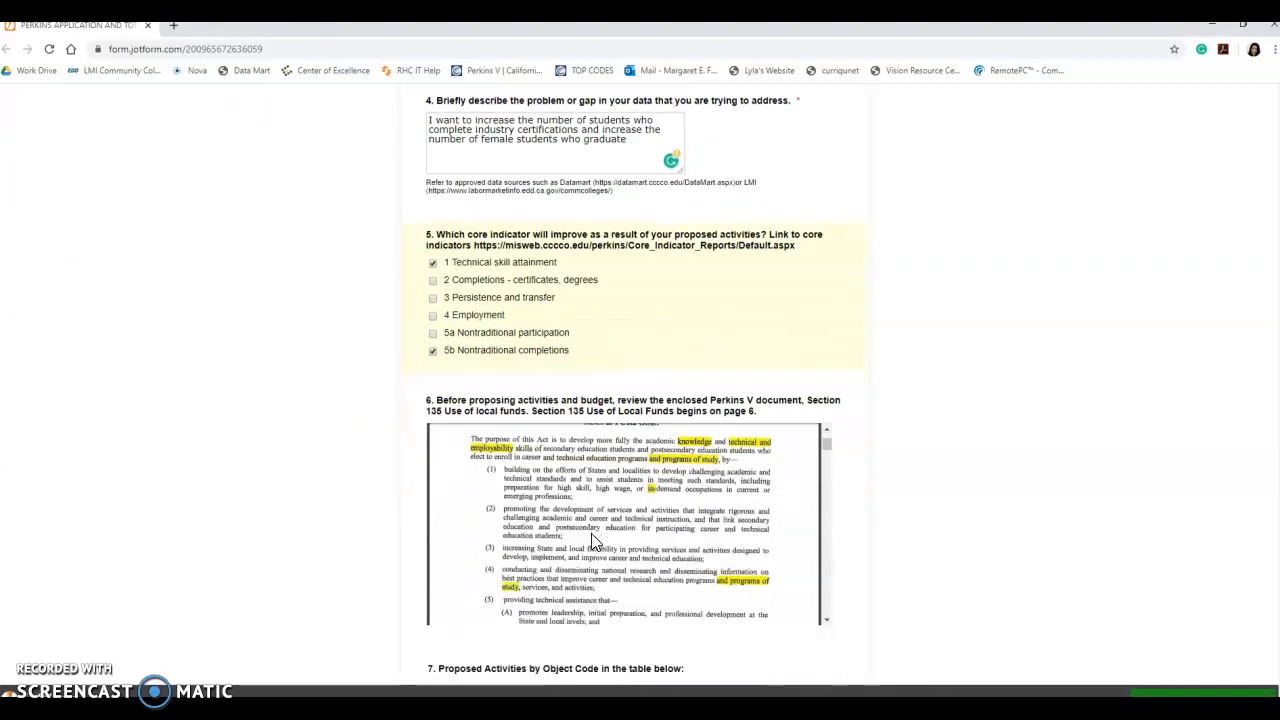
# - Download the embedded Perkins V Section 135 PDF to the Desktop and open it in its own tab
pyautogui.click(781, 392)
pyautogui.scroll(-2, 781, 391)
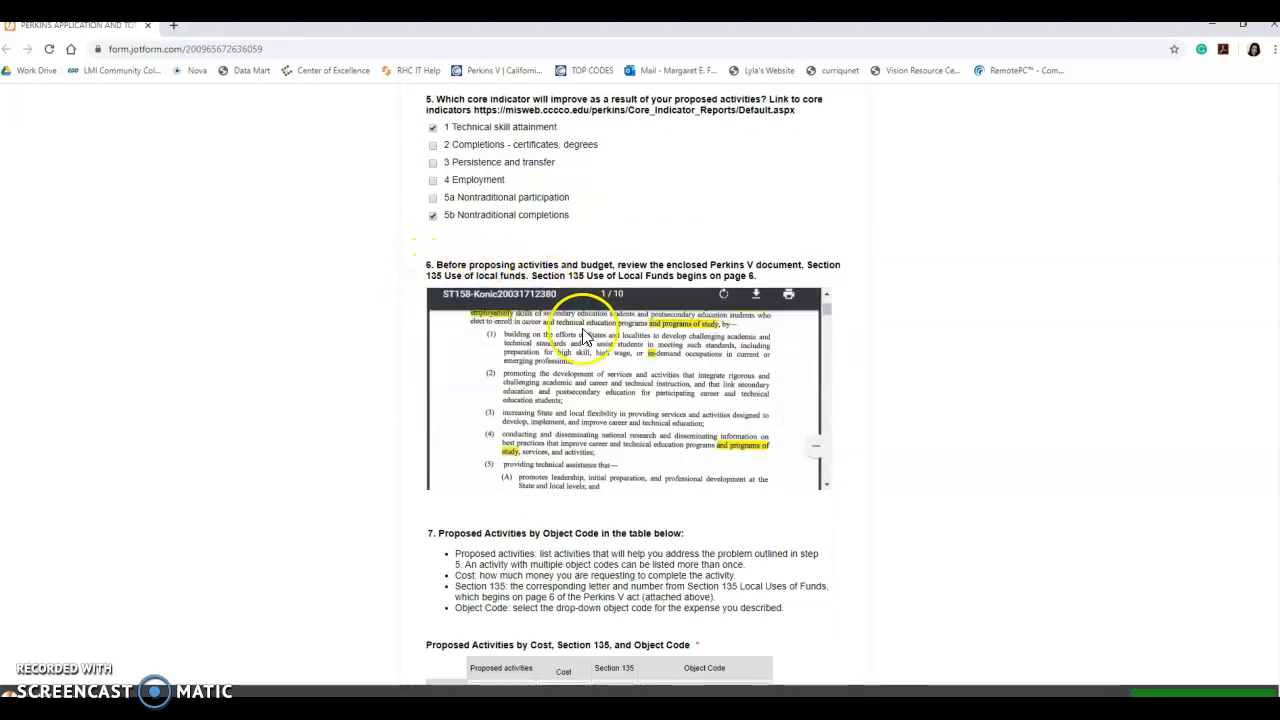
pyautogui.click(760, 308)
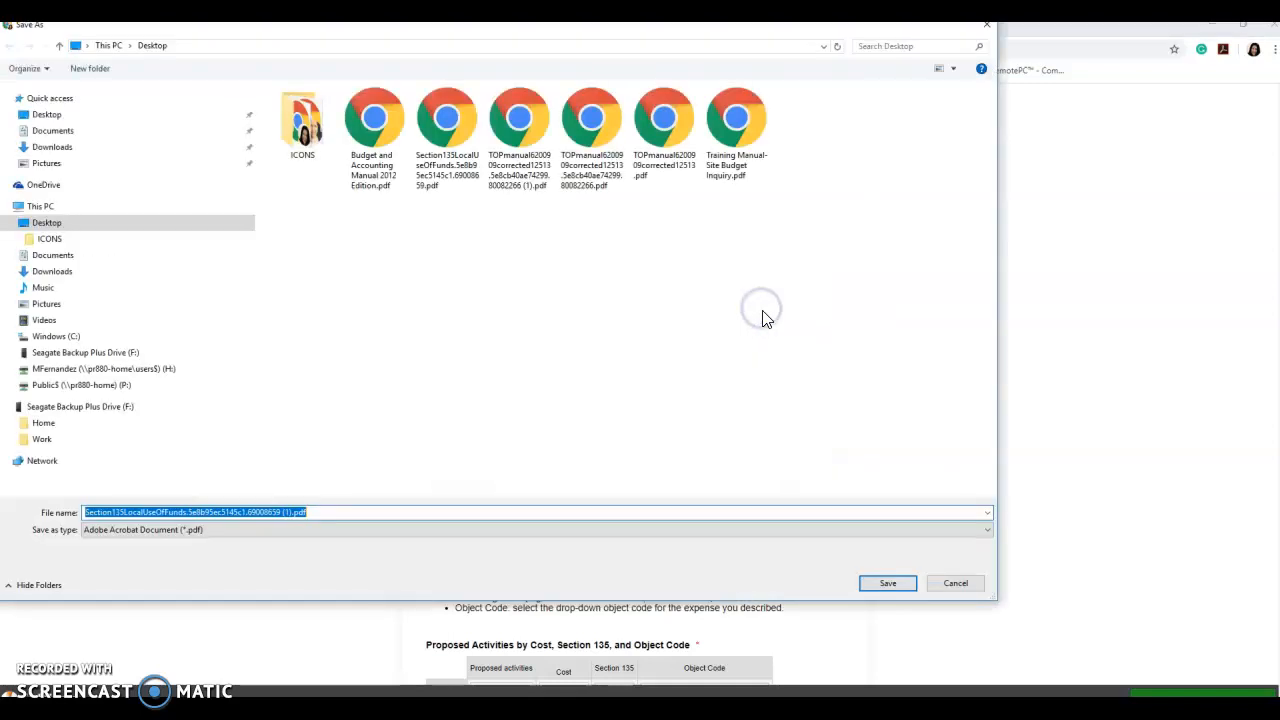
pyautogui.click(876, 588)
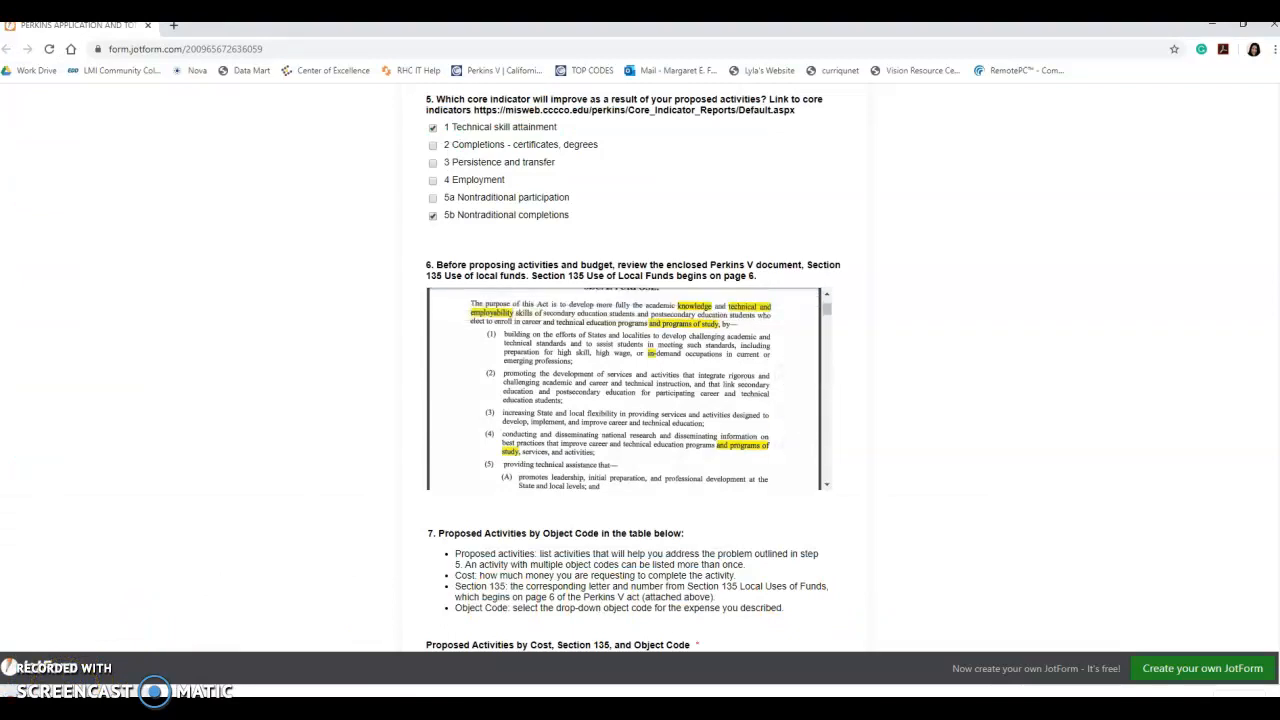
pyautogui.click(62, 692)
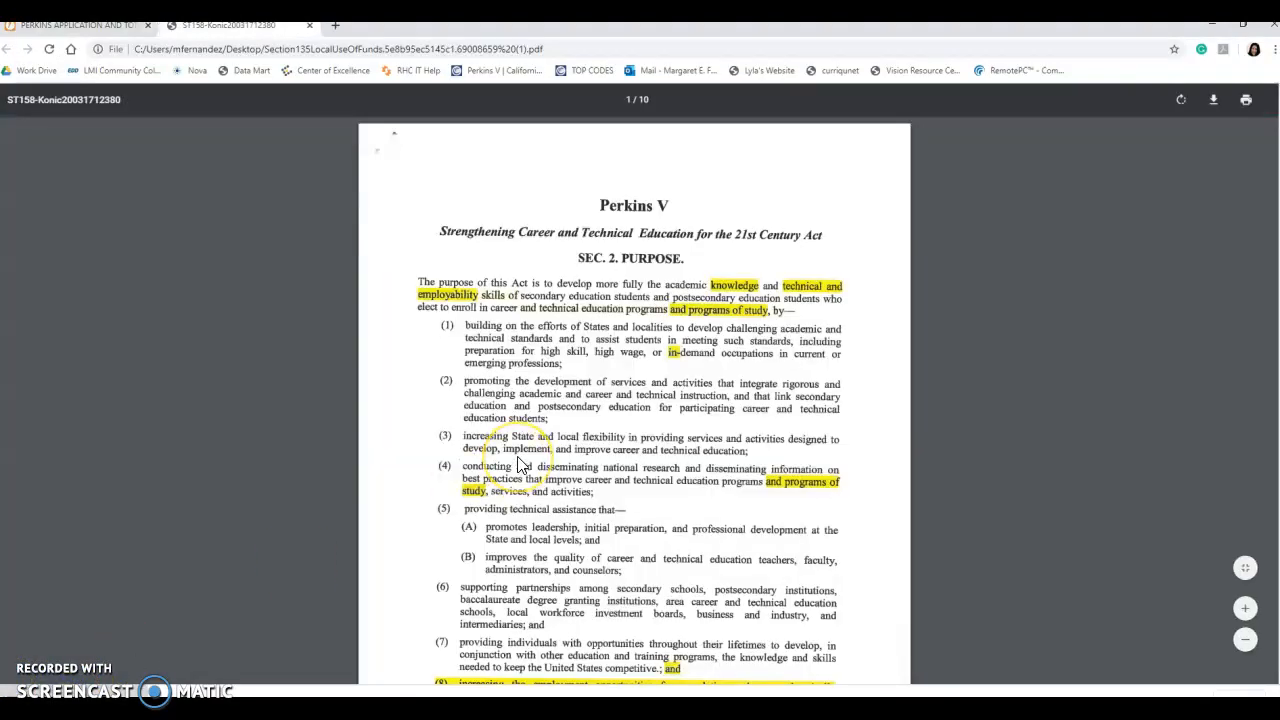
# - Read the Perkins V PDF down to Section 135 Local Uses of Funds, then move it into a separate window
pyautogui.scroll(-15, 518, 465)
pyautogui.scroll(-10, 518, 465)
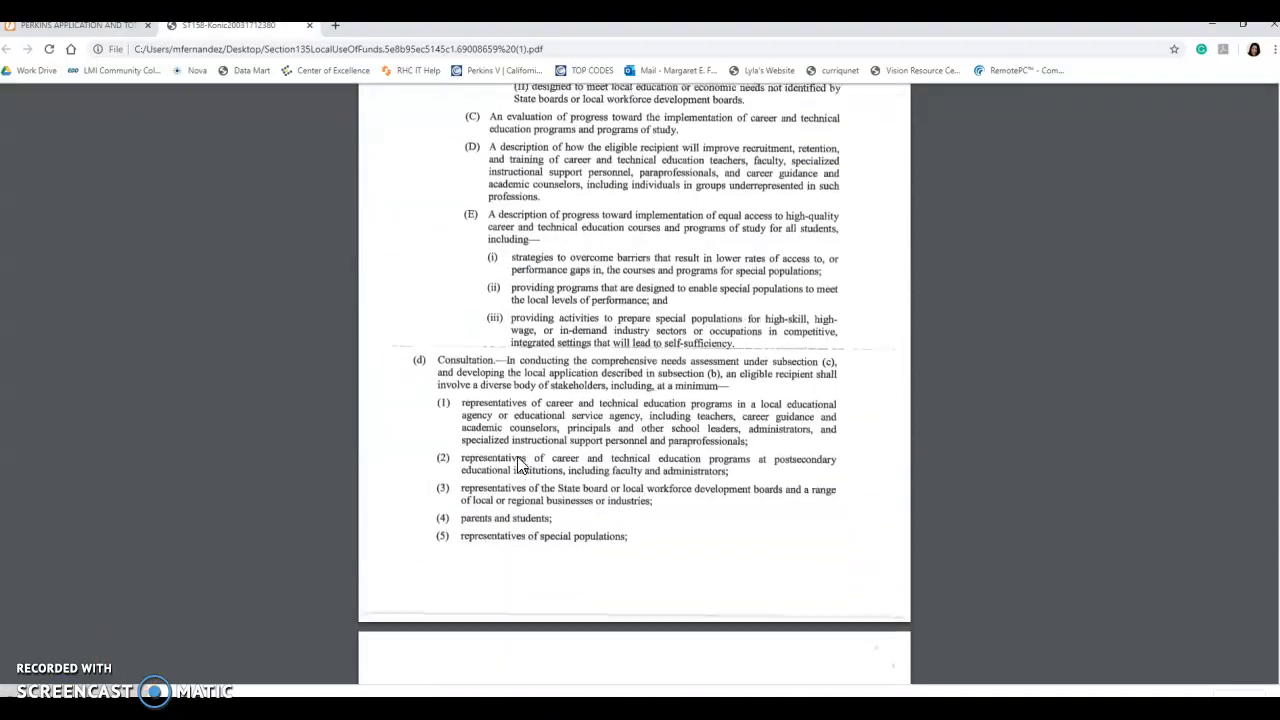
pyautogui.scroll(-10, 518, 465)
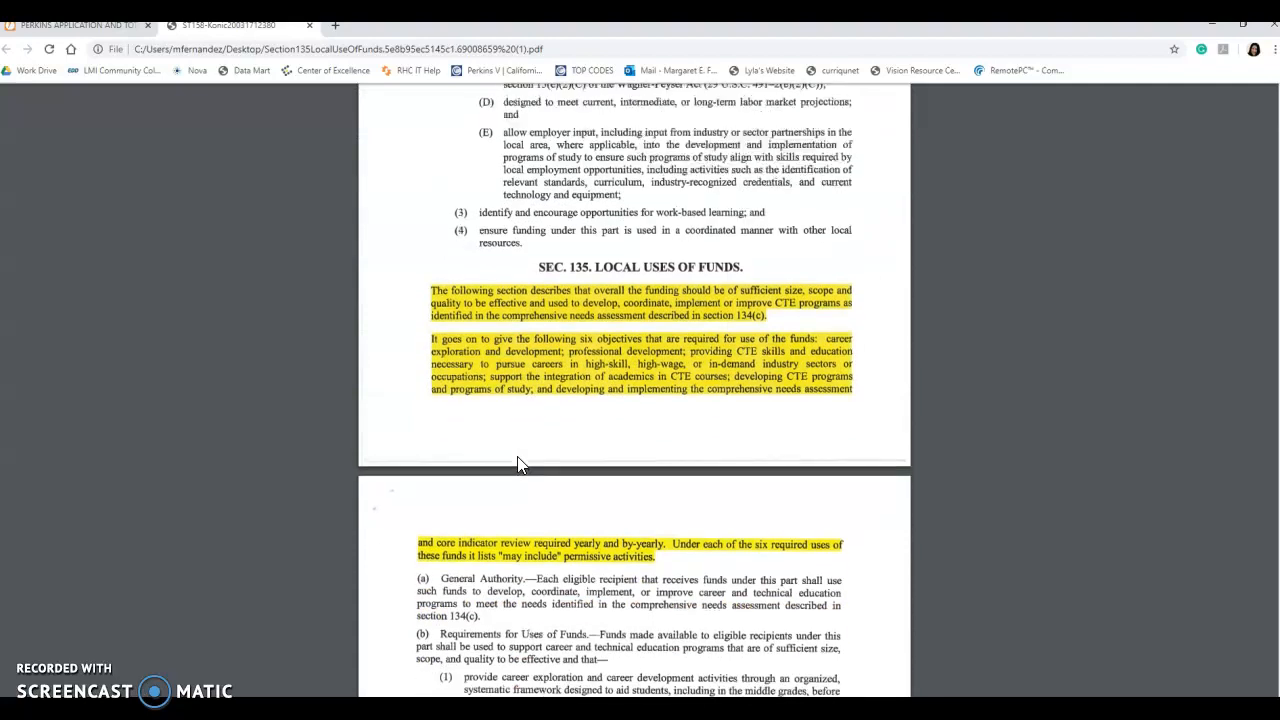
pyautogui.scroll(-1, 518, 465)
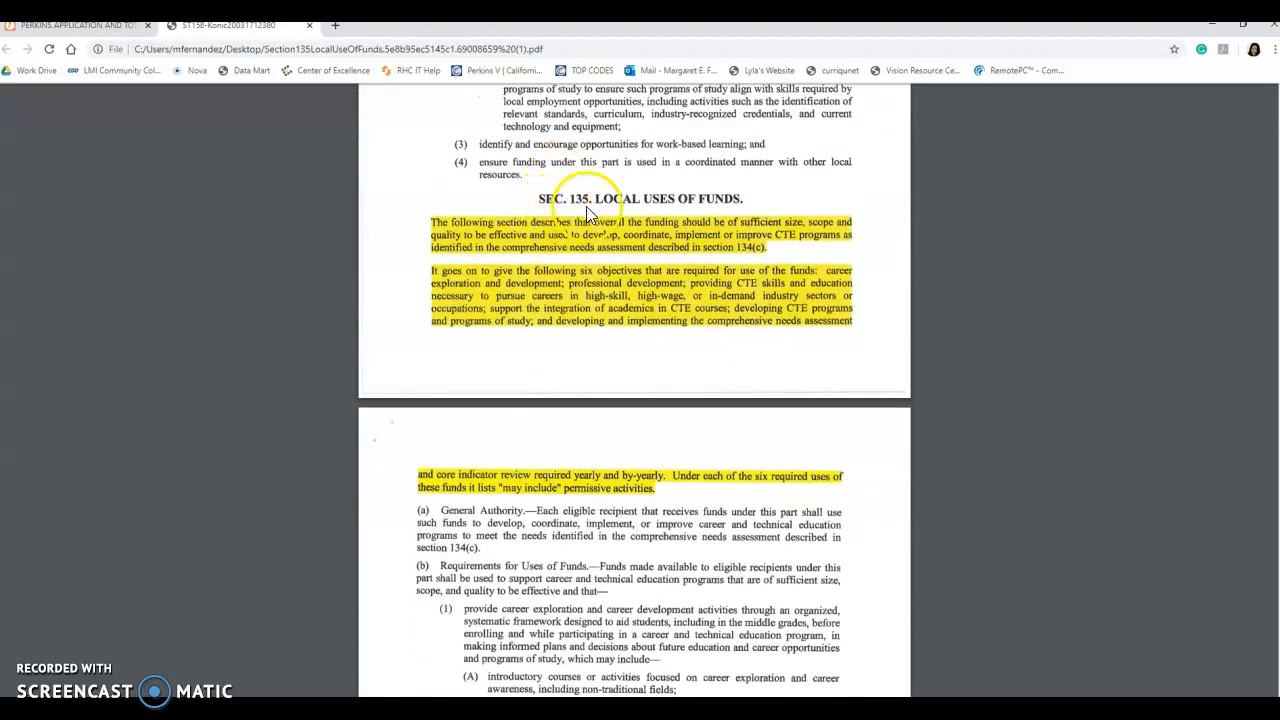
pyautogui.scroll(-4, 594, 423)
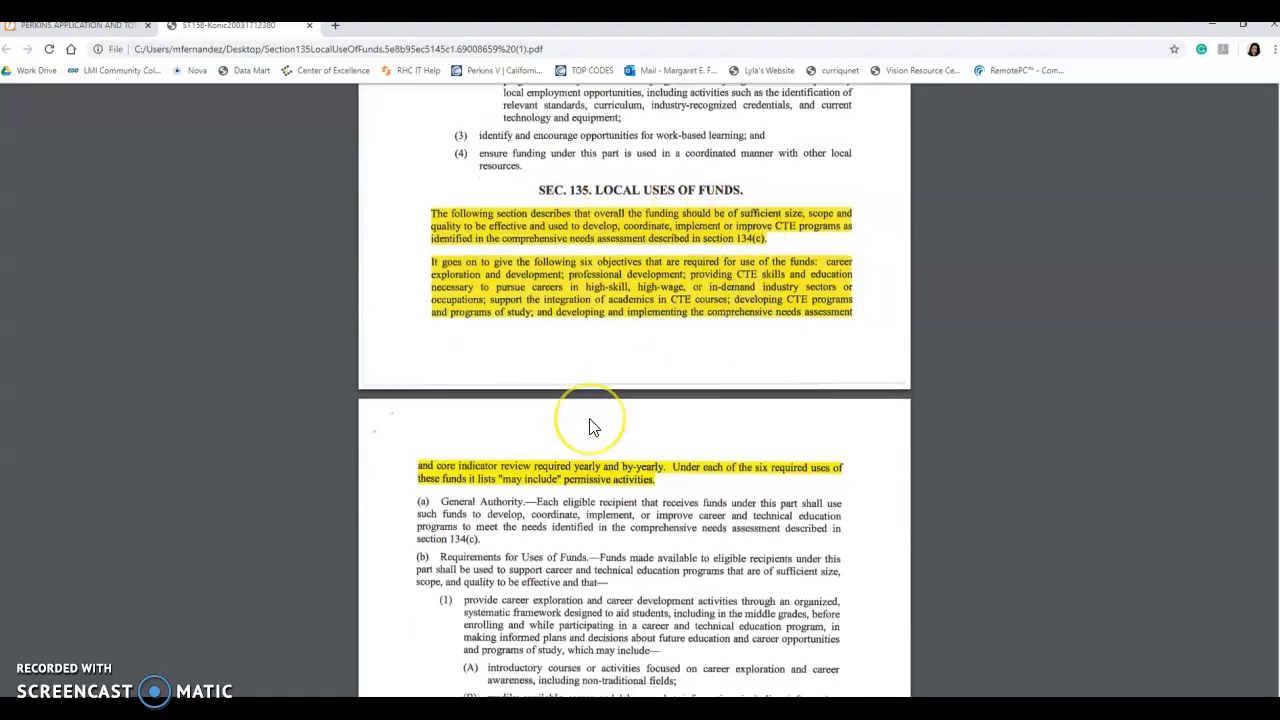
pyautogui.scroll(-10, 560, 268)
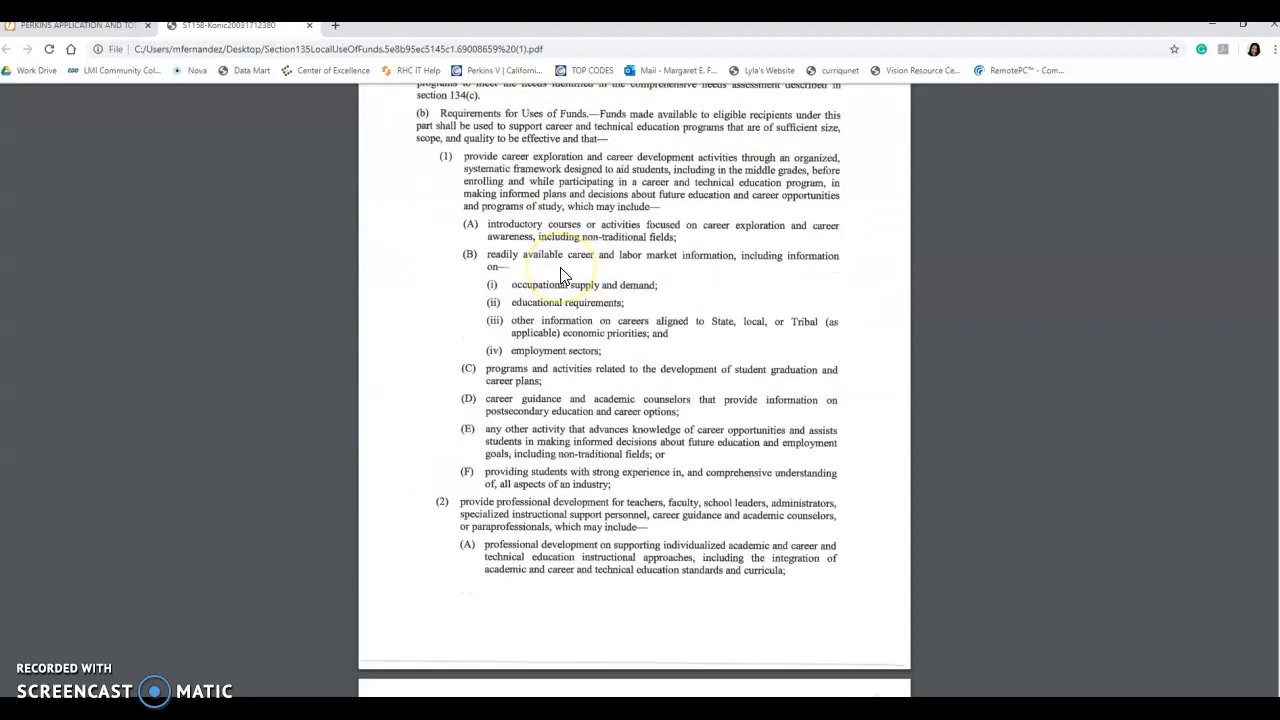
pyautogui.scroll(-12, 562, 276)
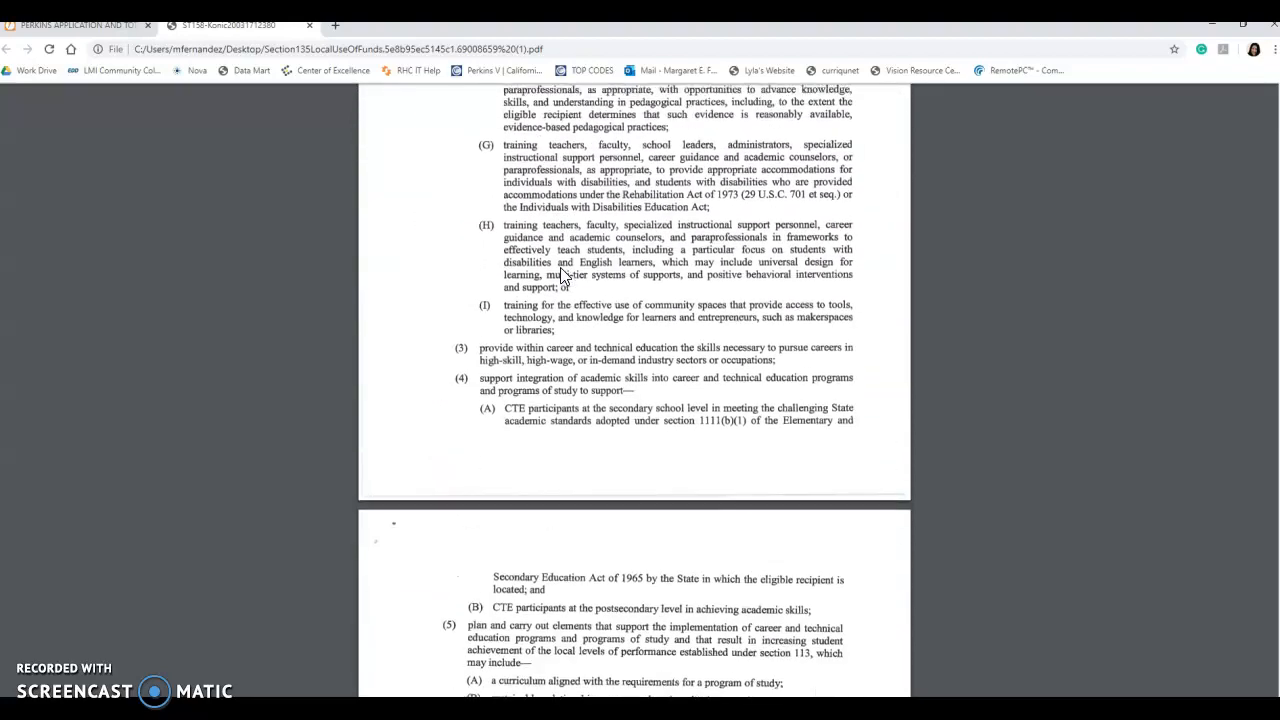
pyautogui.scroll(-3, 562, 276)
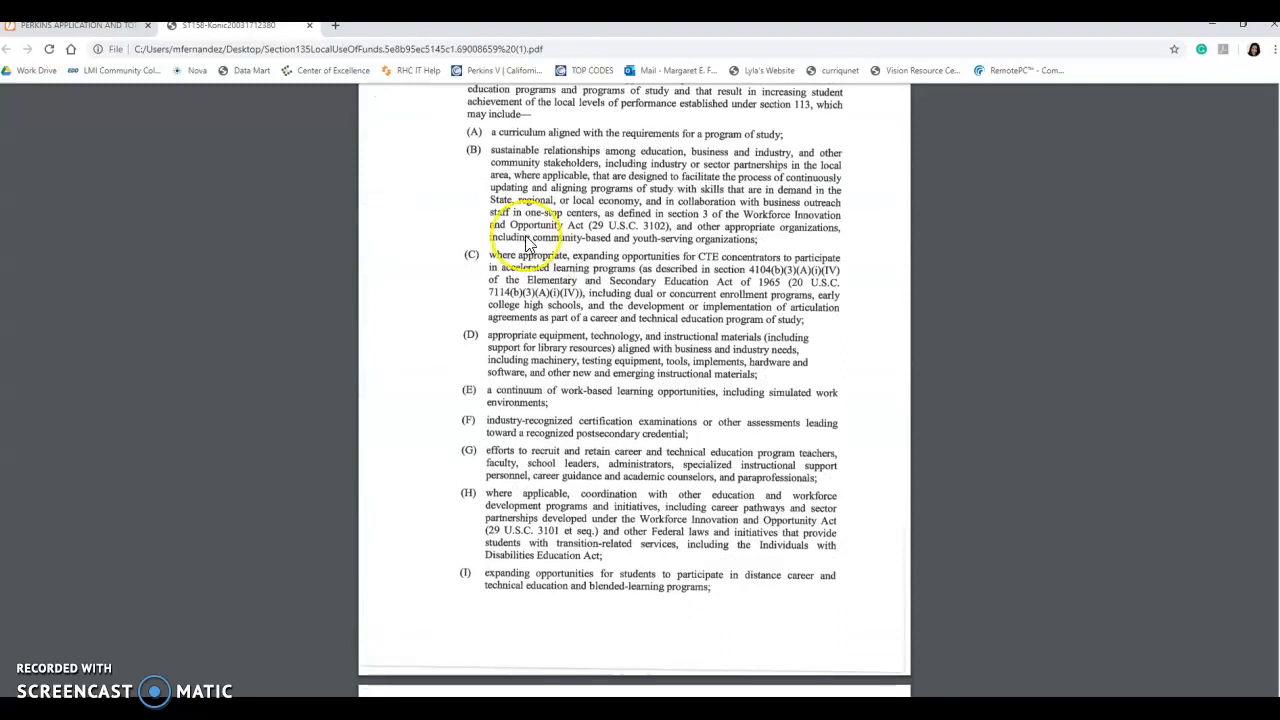
pyautogui.moveTo(284, 33); pyautogui.dragTo(0, 160)
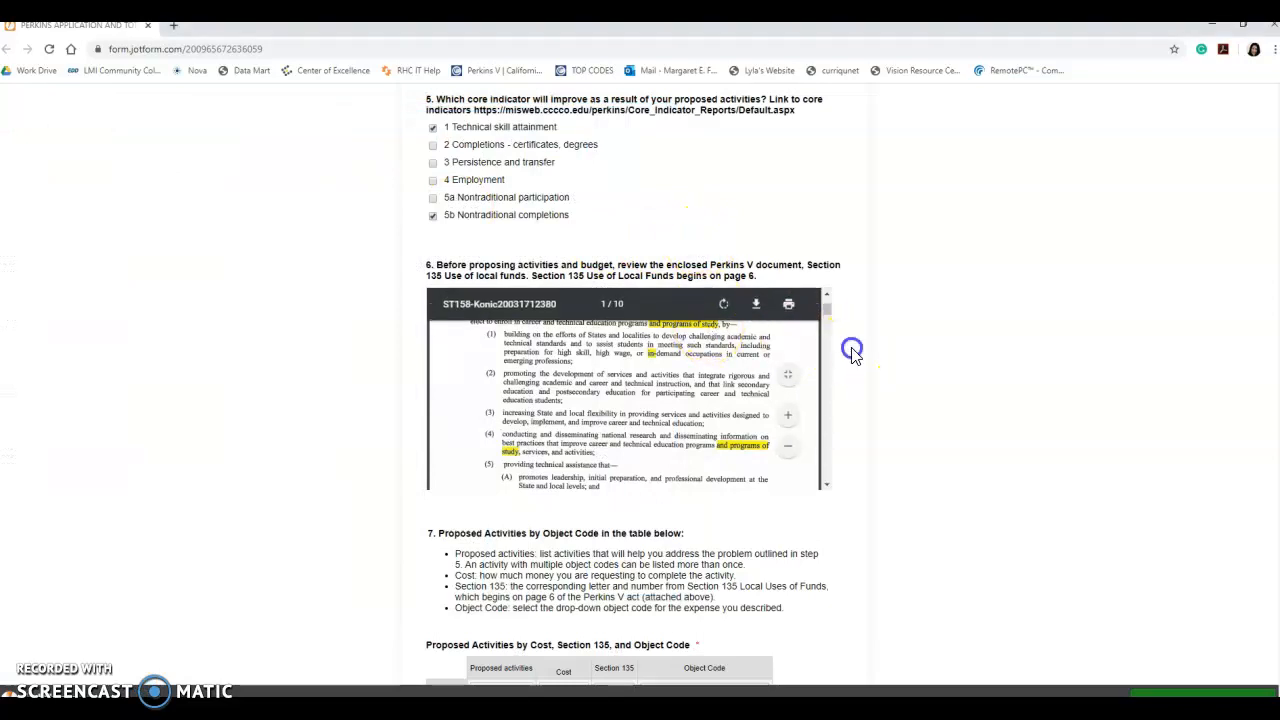
pyautogui.scroll(-4, 840, 348)
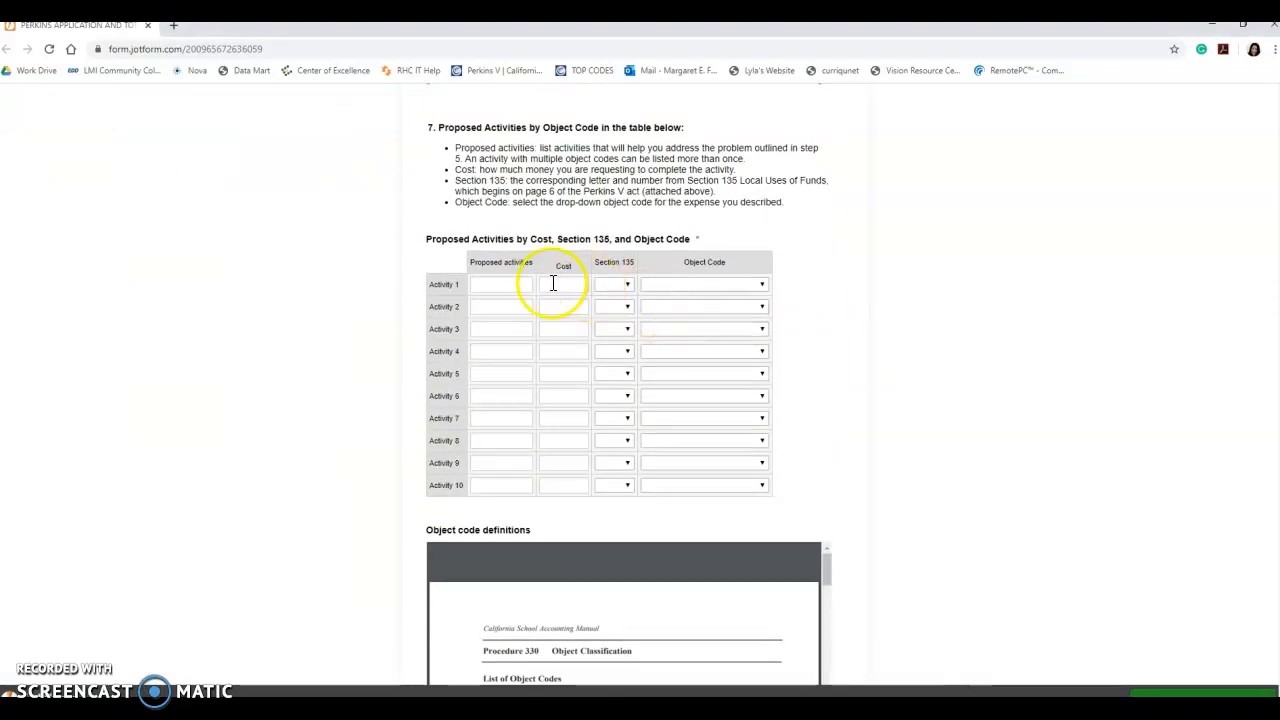
# - Enter 'Purchase books' as Activity 1 and start 'Tutoring' as Activity 2
pyautogui.click(509, 283)
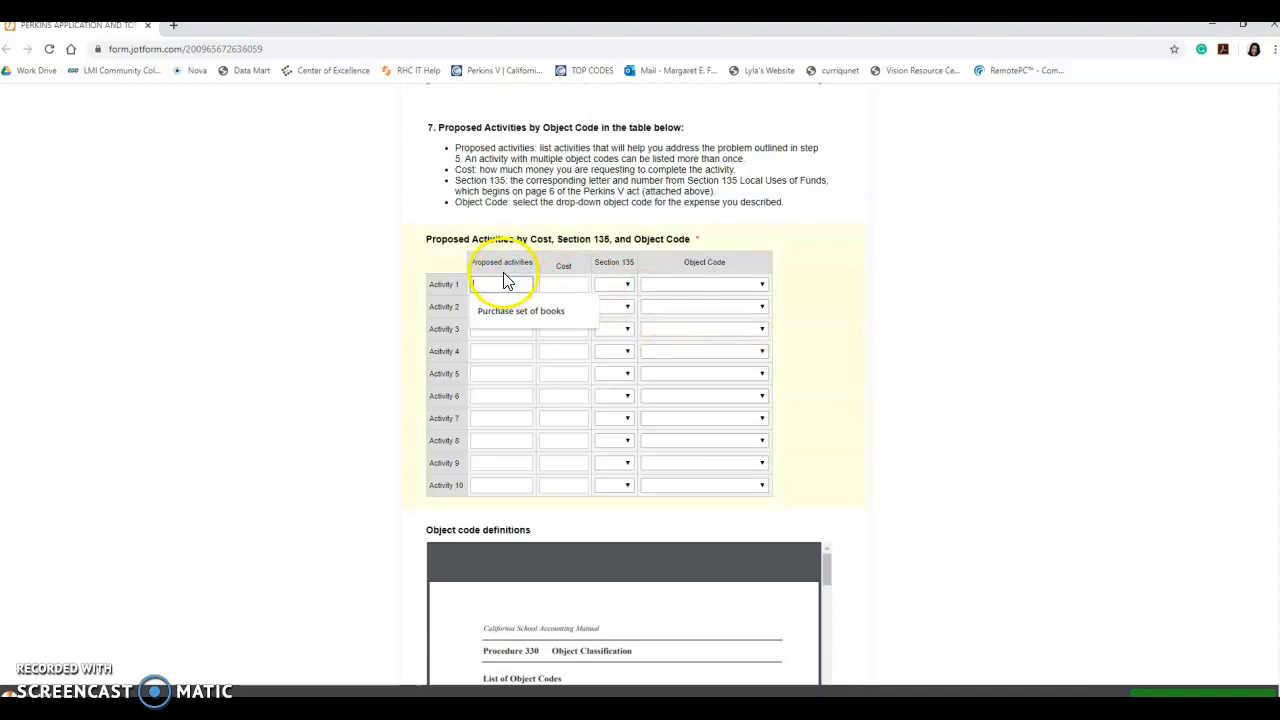
pyautogui.scroll(1, 506, 283)
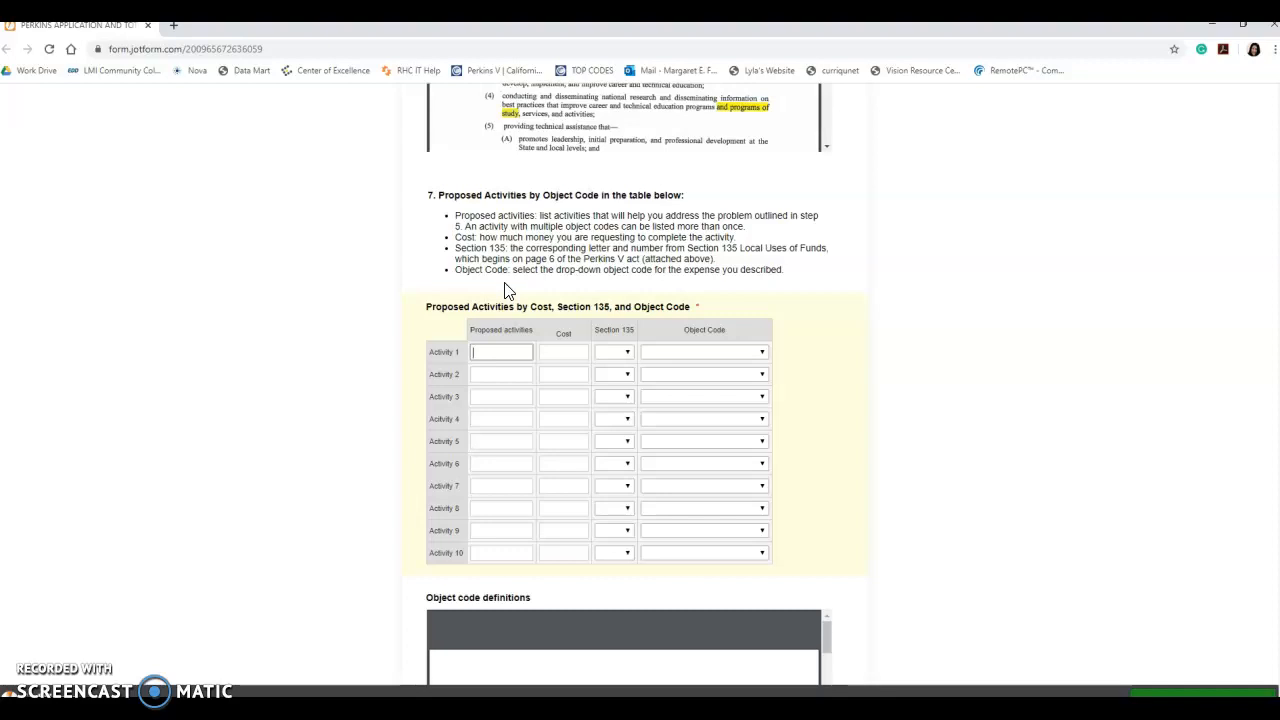
pyautogui.scroll(-1, 506, 290)
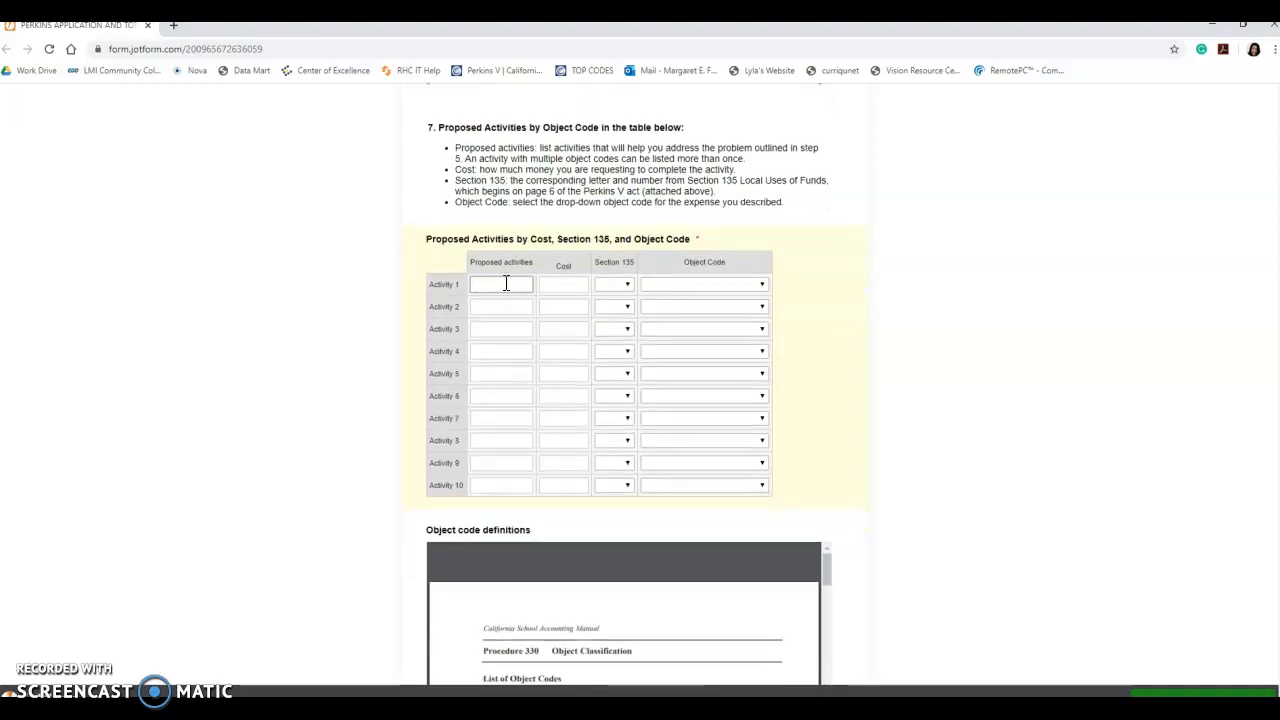
pyautogui.scroll(1, 506, 283)
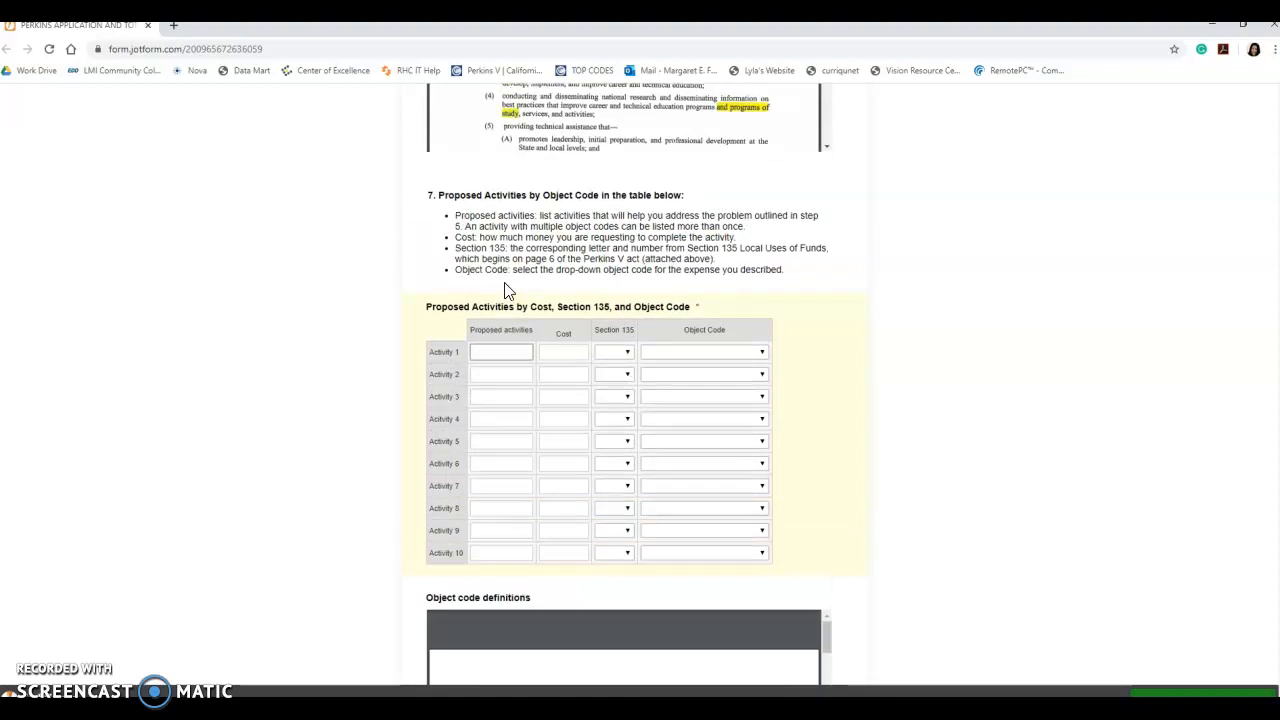
pyautogui.write('urchase bo')
pyautogui.write('ks')
pyautogui.click(488, 373)
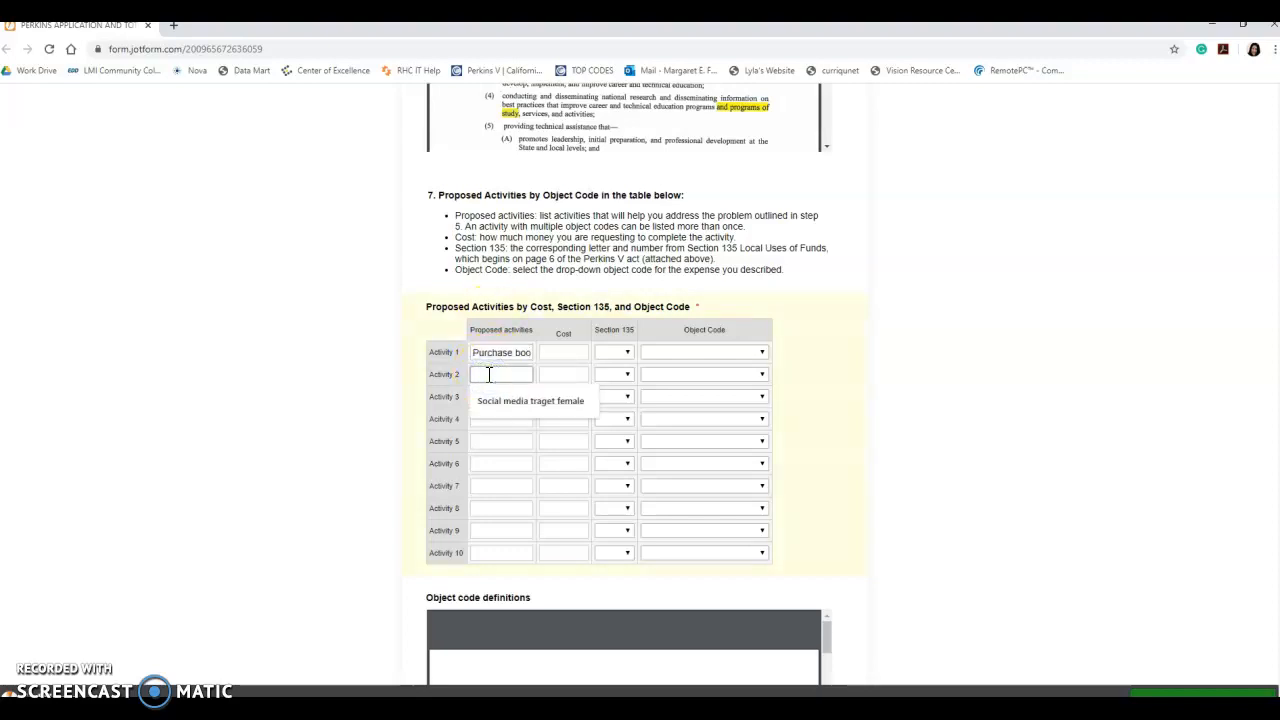
pyautogui.write('Tutoring')
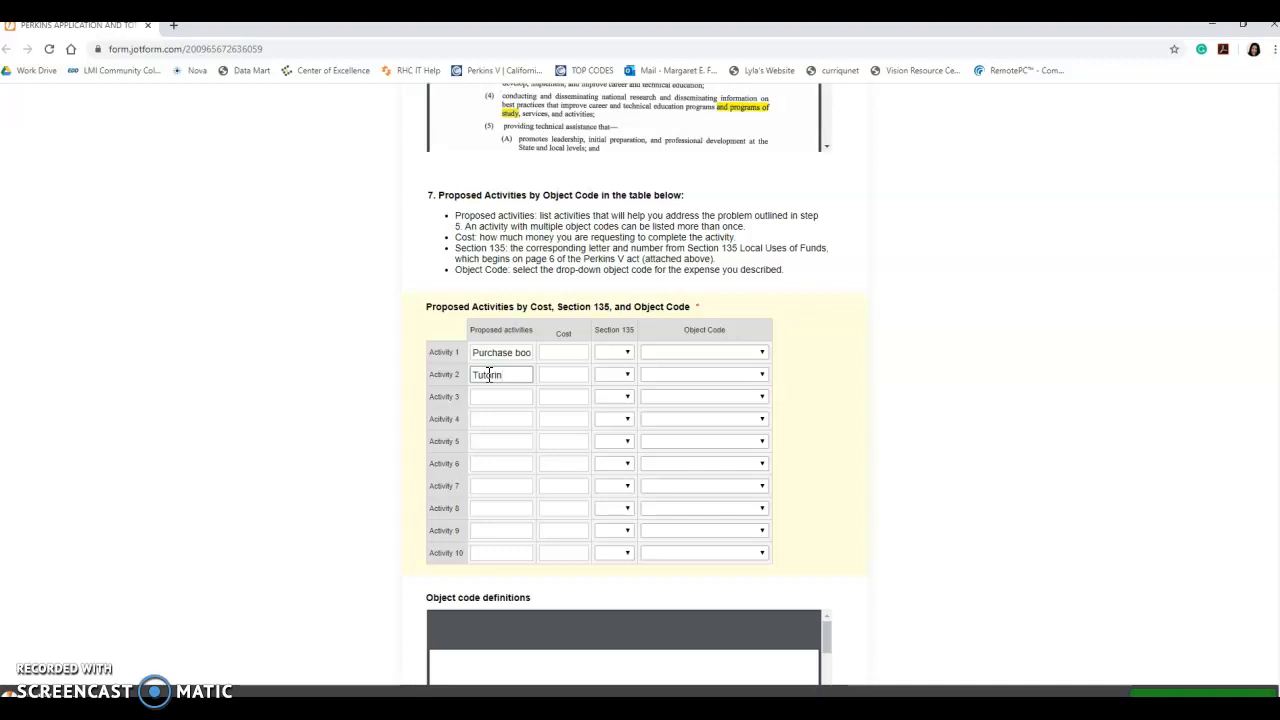
# - Set Activity 1's cost to $500, dismissing the autofill suggestion
pyautogui.click(552, 351)
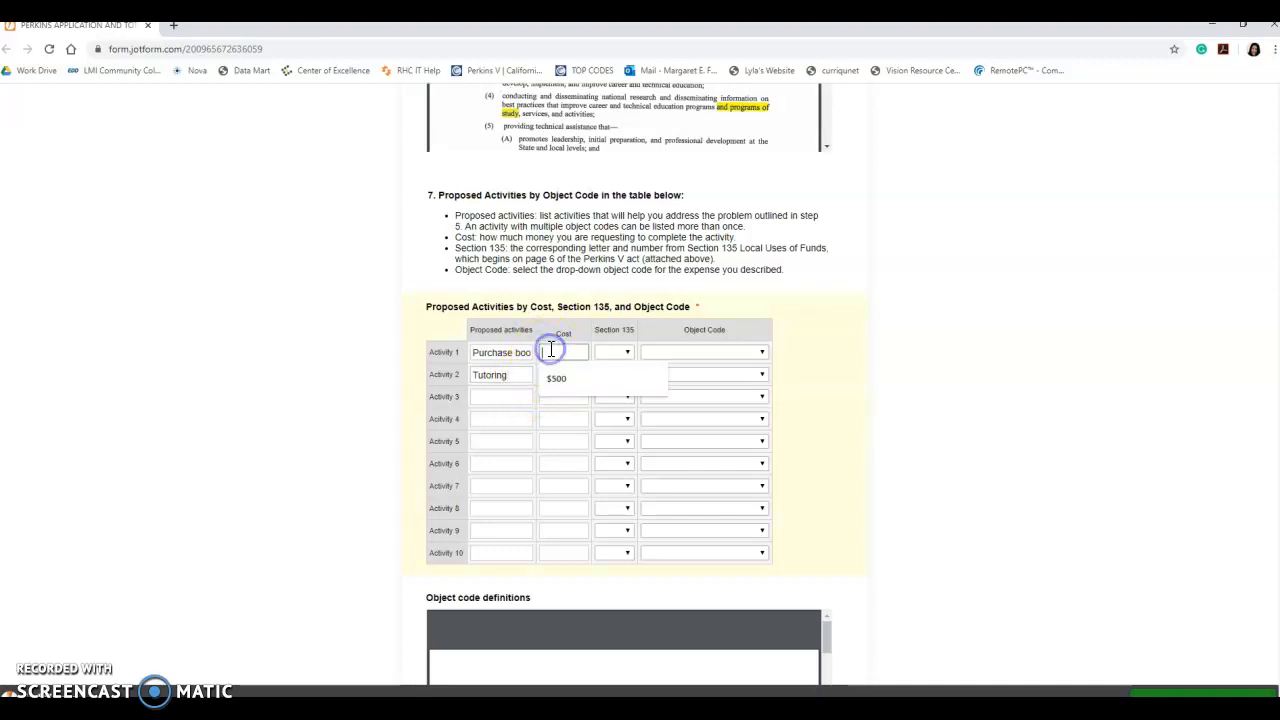
pyautogui.click(420, 325)
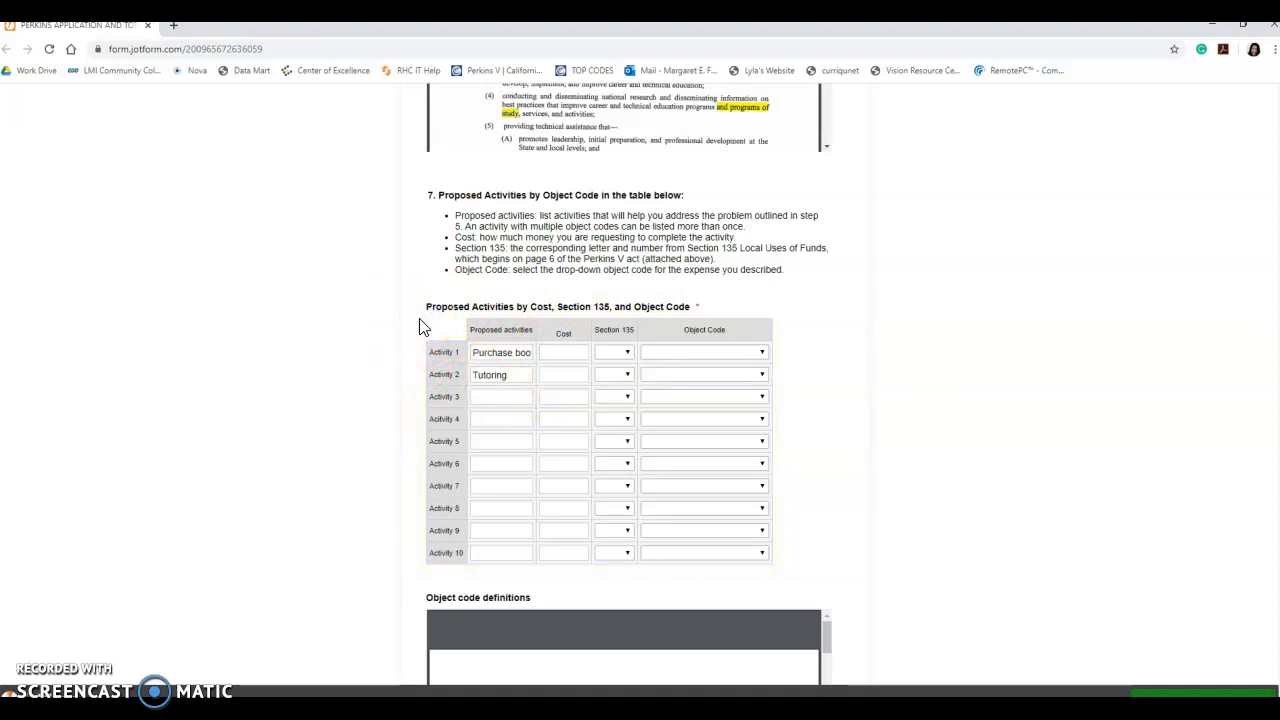
pyautogui.click(572, 346)
pyautogui.write('$500')
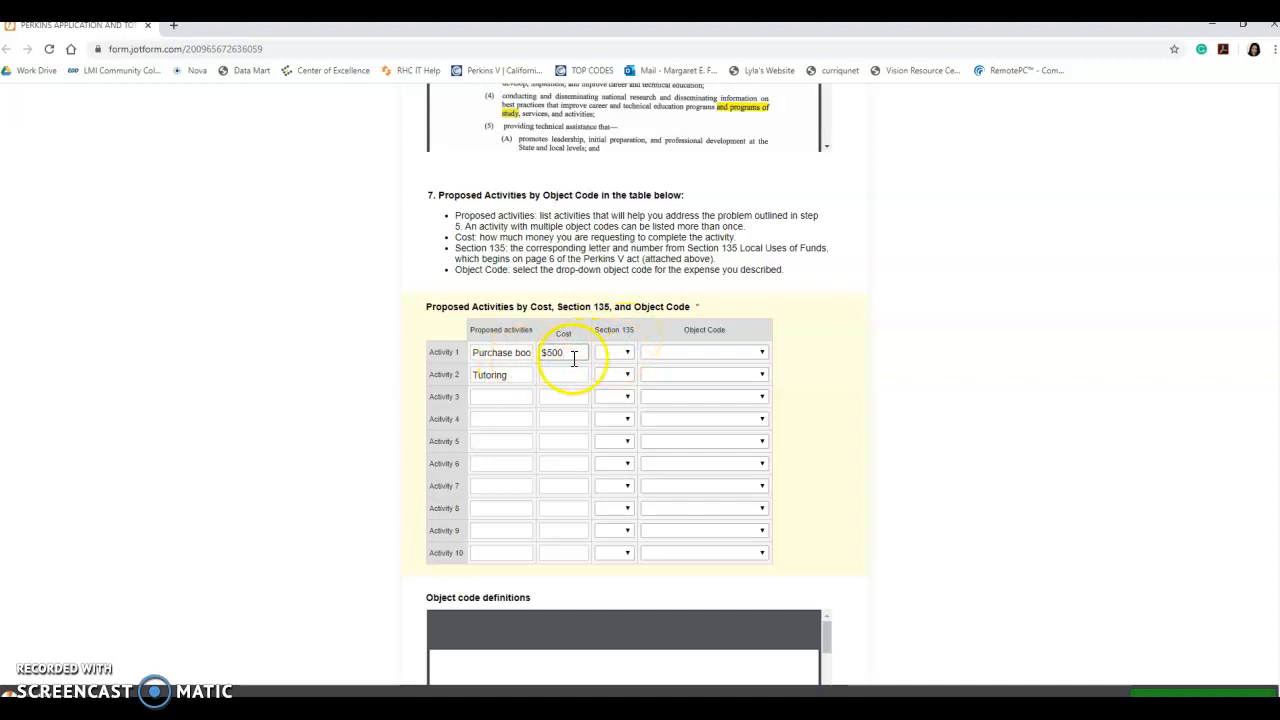
# - Drag the Section 135 PDF window over the form and scroll back up through it
pyautogui.moveTo(0, 120); pyautogui.dragTo(556, 85)
pyautogui.scroll(5, 563, 272)
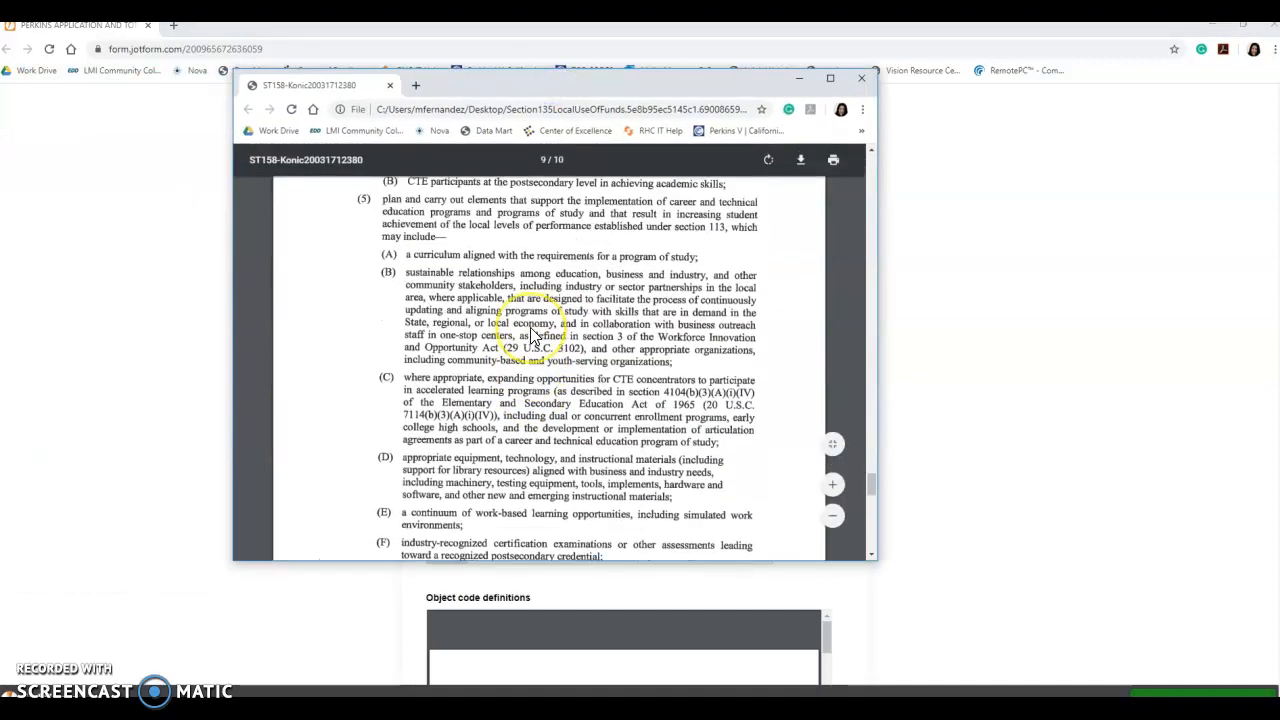
pyautogui.scroll(15, 533, 337)
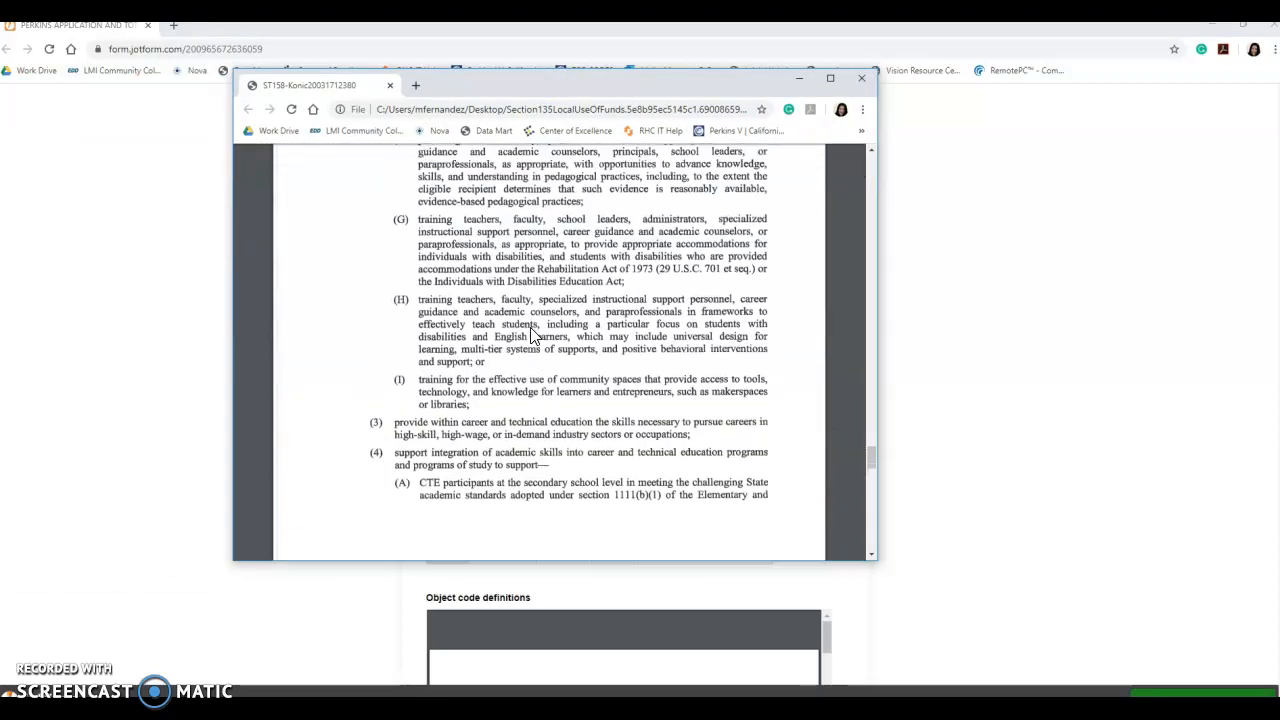
pyautogui.scroll(6, 531, 335)
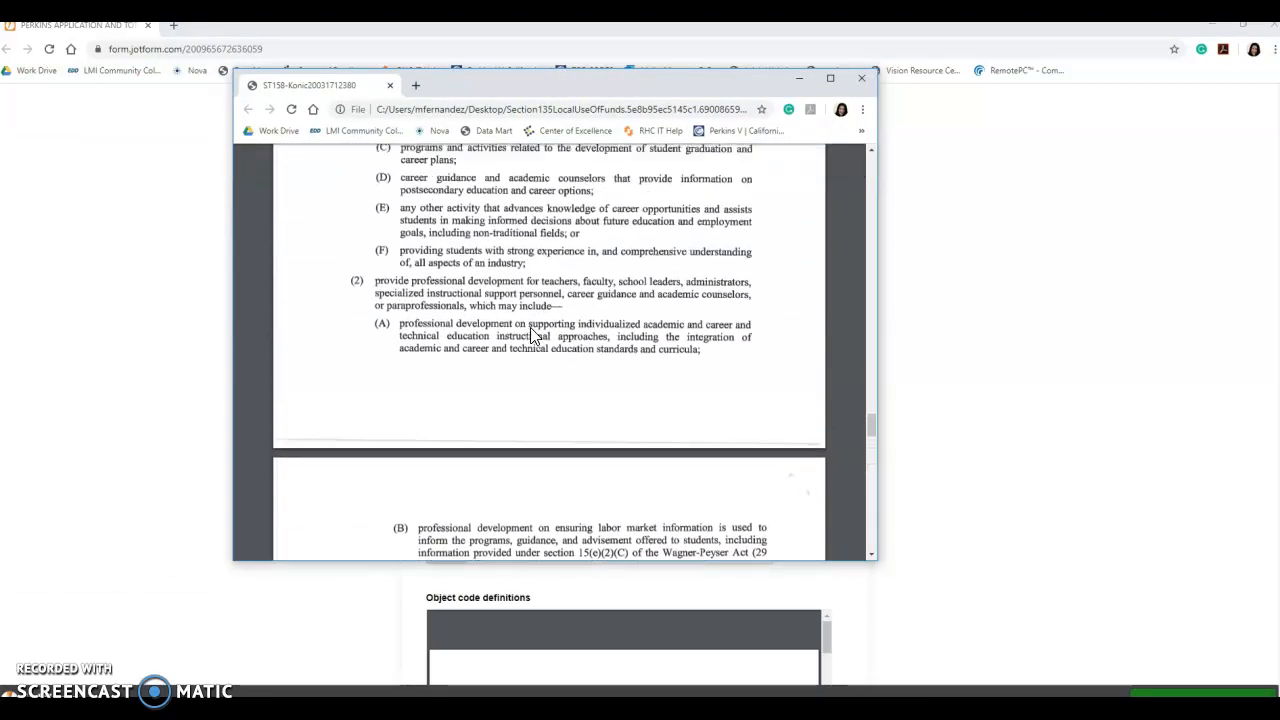
pyautogui.scroll(1, 531, 335)
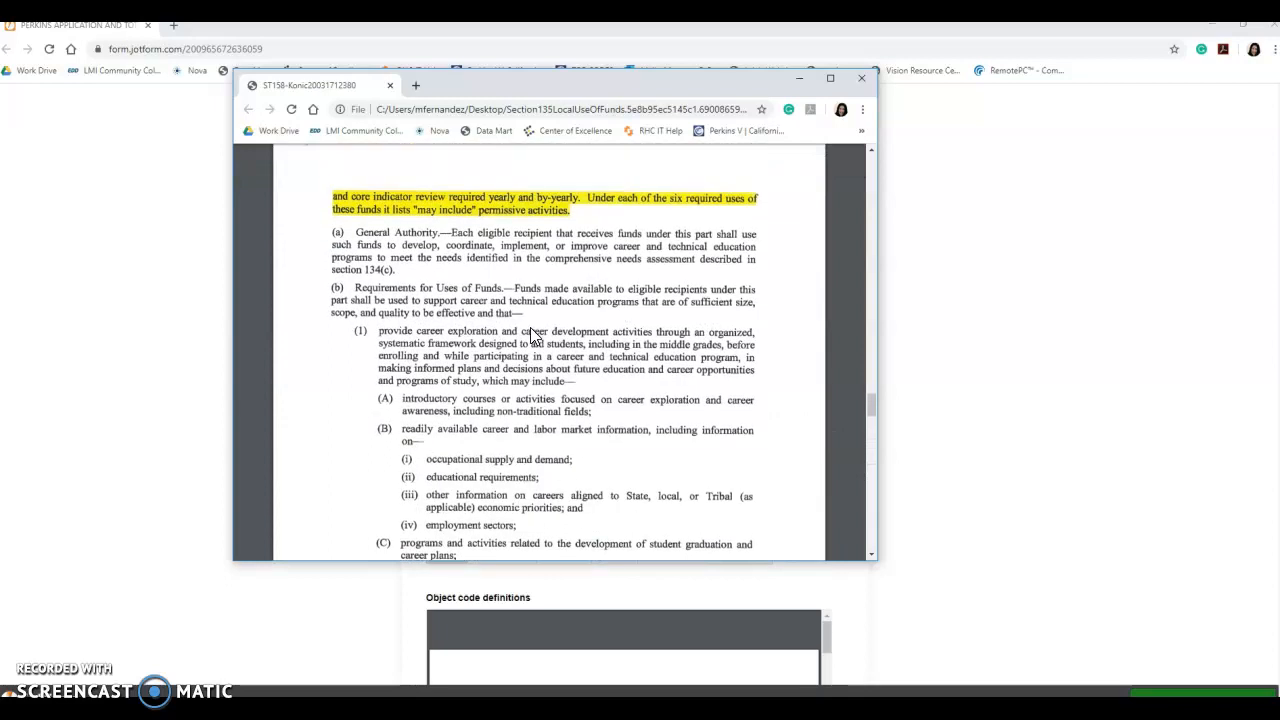
pyautogui.scroll(-1, 533, 337)
pyautogui.scroll(1, 533, 337)
pyautogui.scroll(-1, 503, 369)
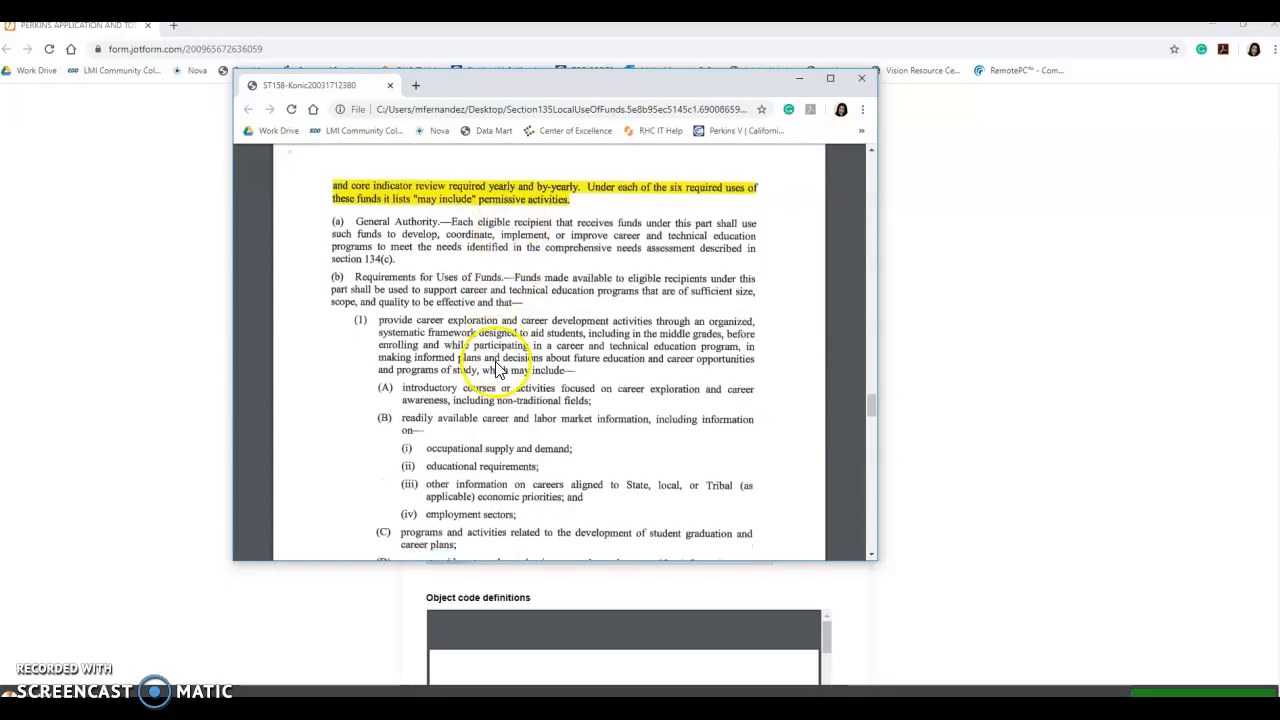
pyautogui.click(416, 265)
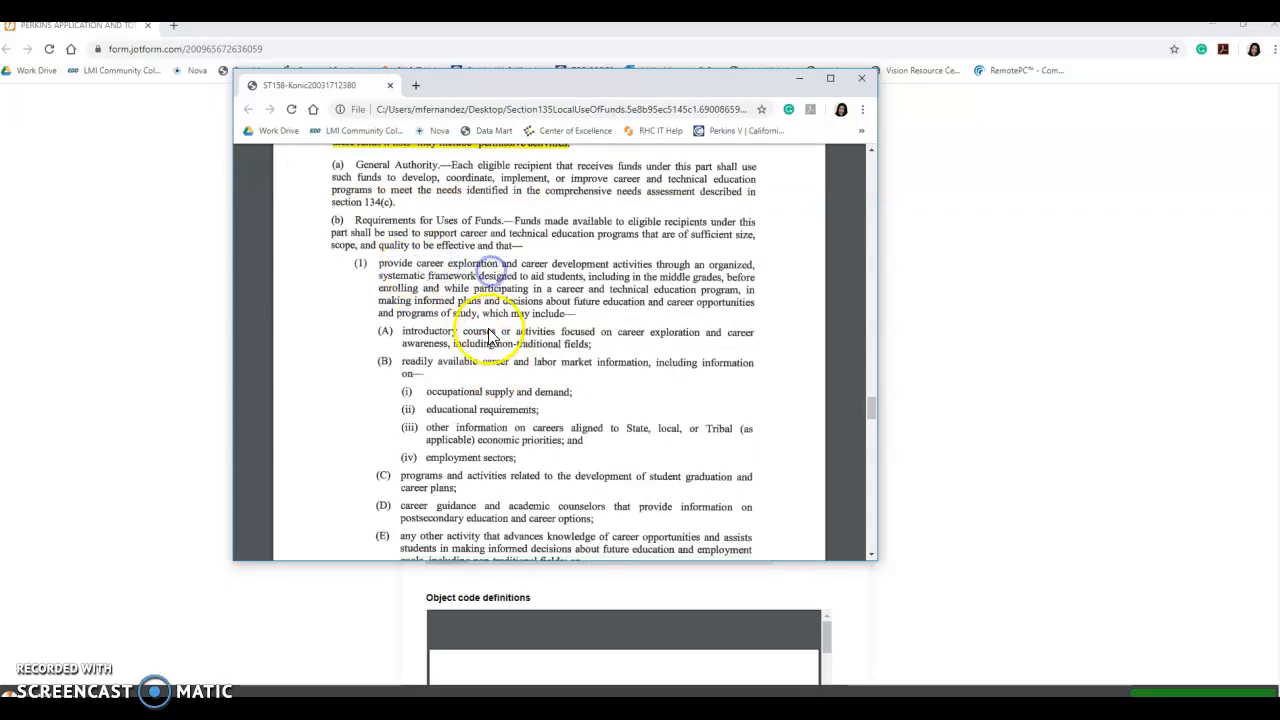
# - Scroll to item (5)'s permissible activities (C) through (H), including equipment and instructional materials
pyautogui.scroll(-5, 488, 329)
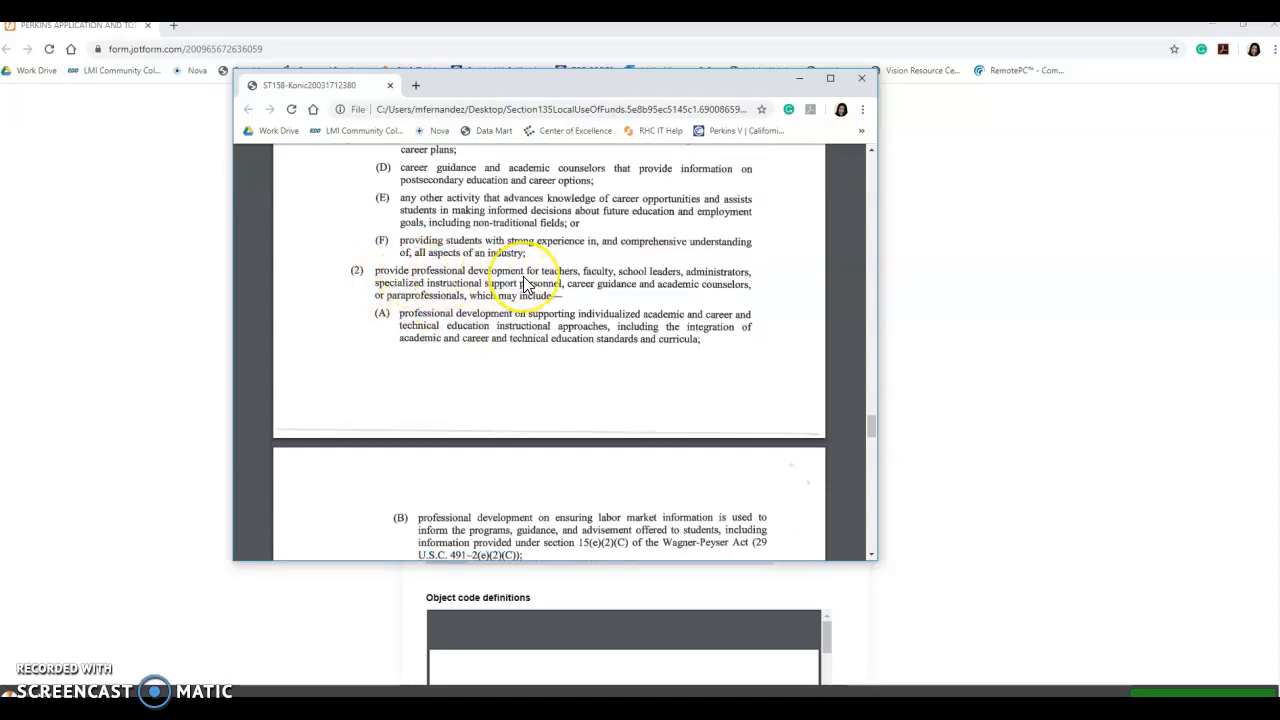
pyautogui.scroll(-10, 517, 285)
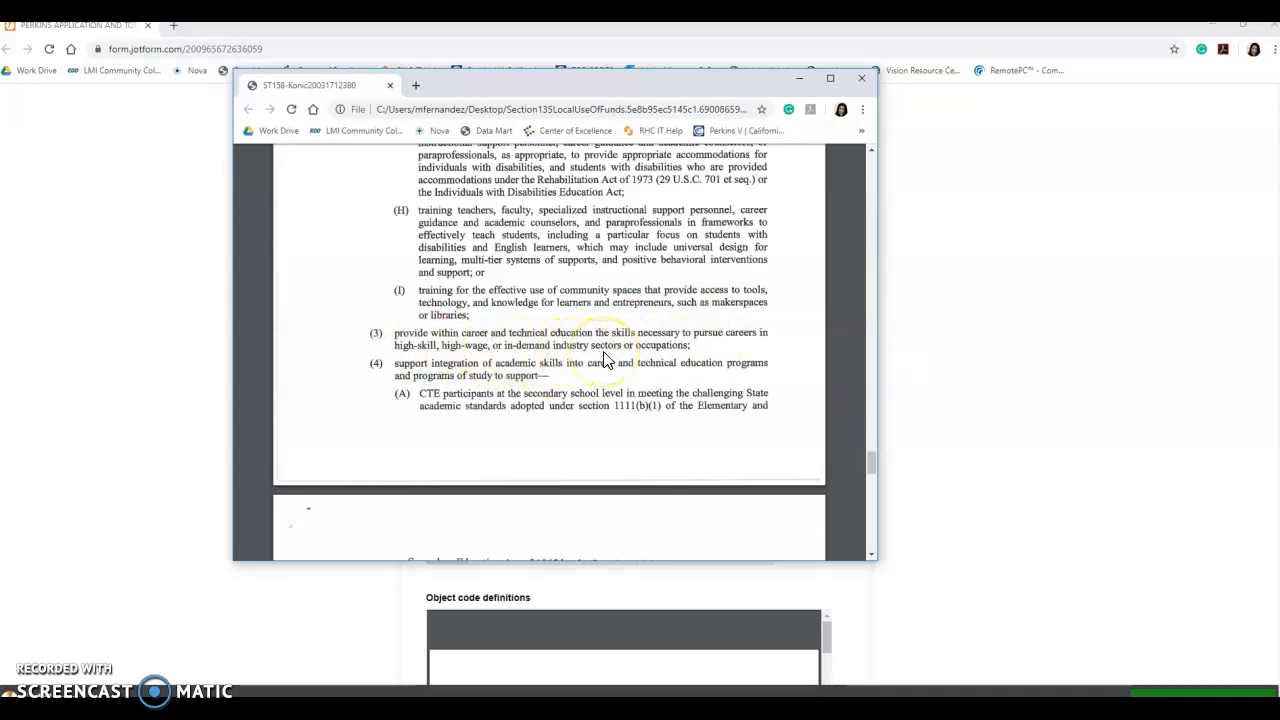
pyautogui.scroll(-3, 604, 360)
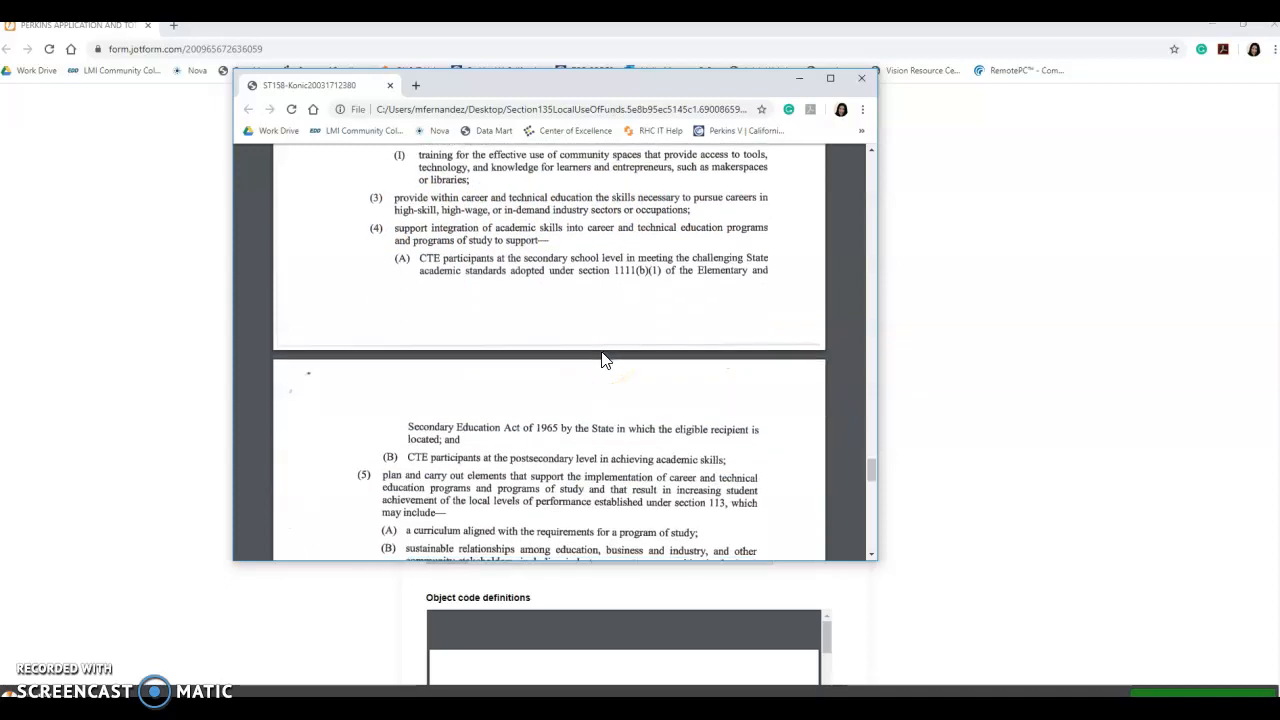
pyautogui.scroll(-3, 555, 242)
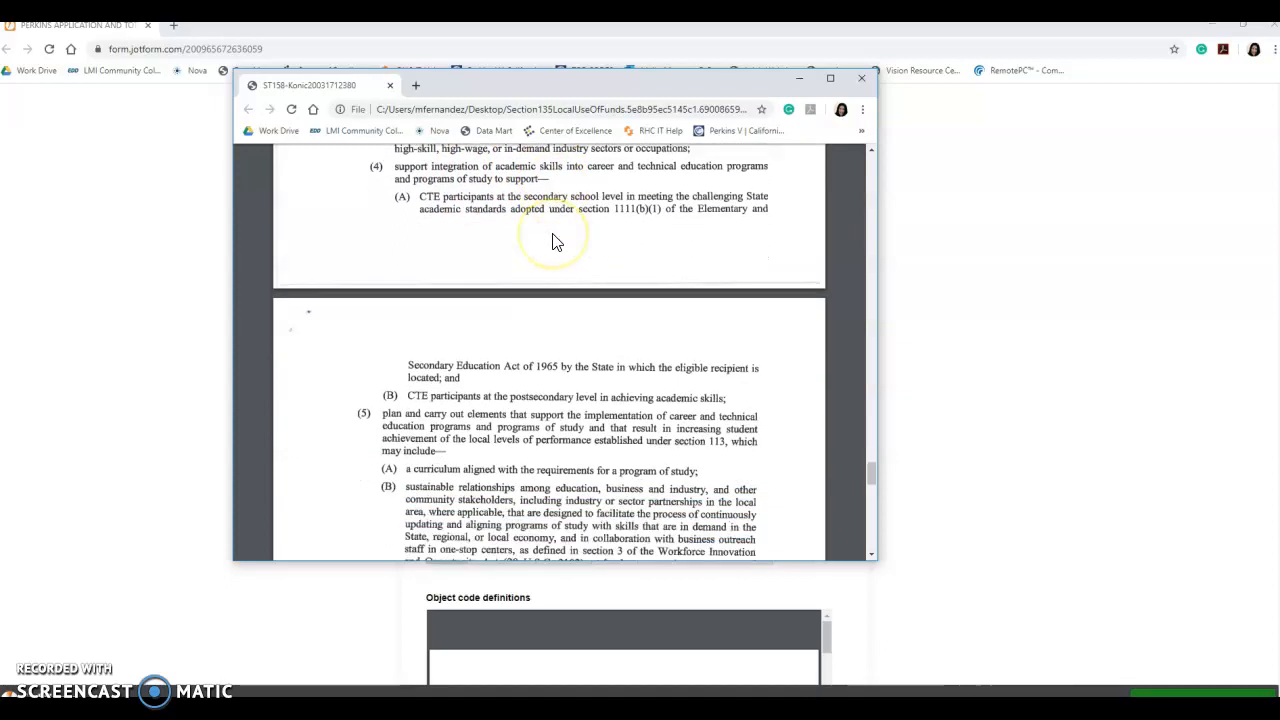
pyautogui.scroll(-2, 555, 242)
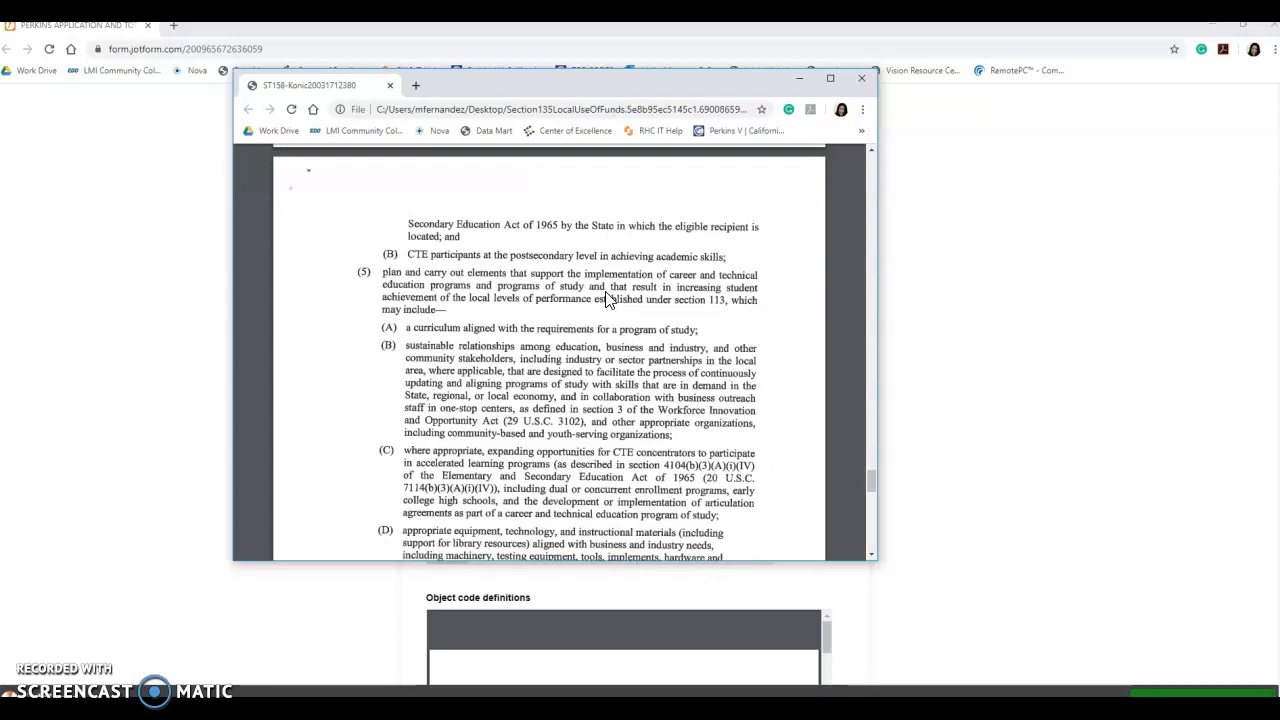
pyautogui.scroll(-4, 605, 300)
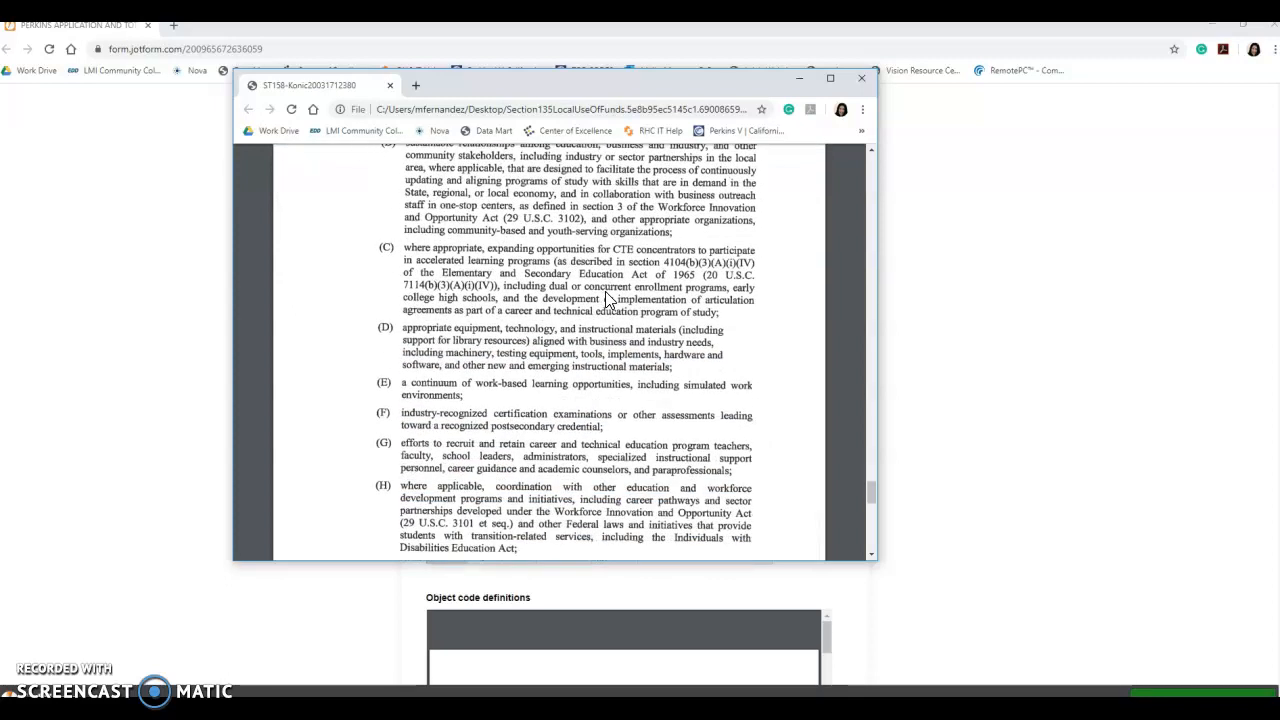
pyautogui.click(404, 331)
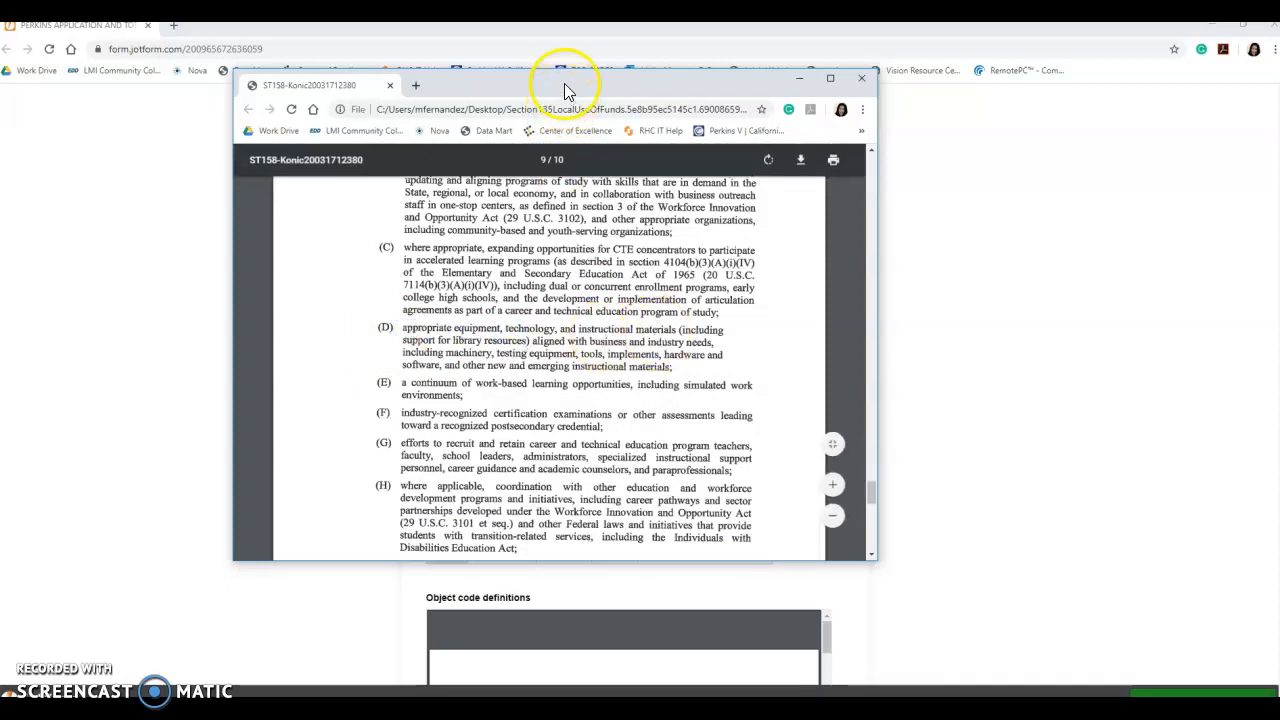
# - Set Activity 1's Section 135 code to 5D and start downloading the object code definitions PDF
pyautogui.moveTo(566, 86); pyautogui.dragTo(0, 86)
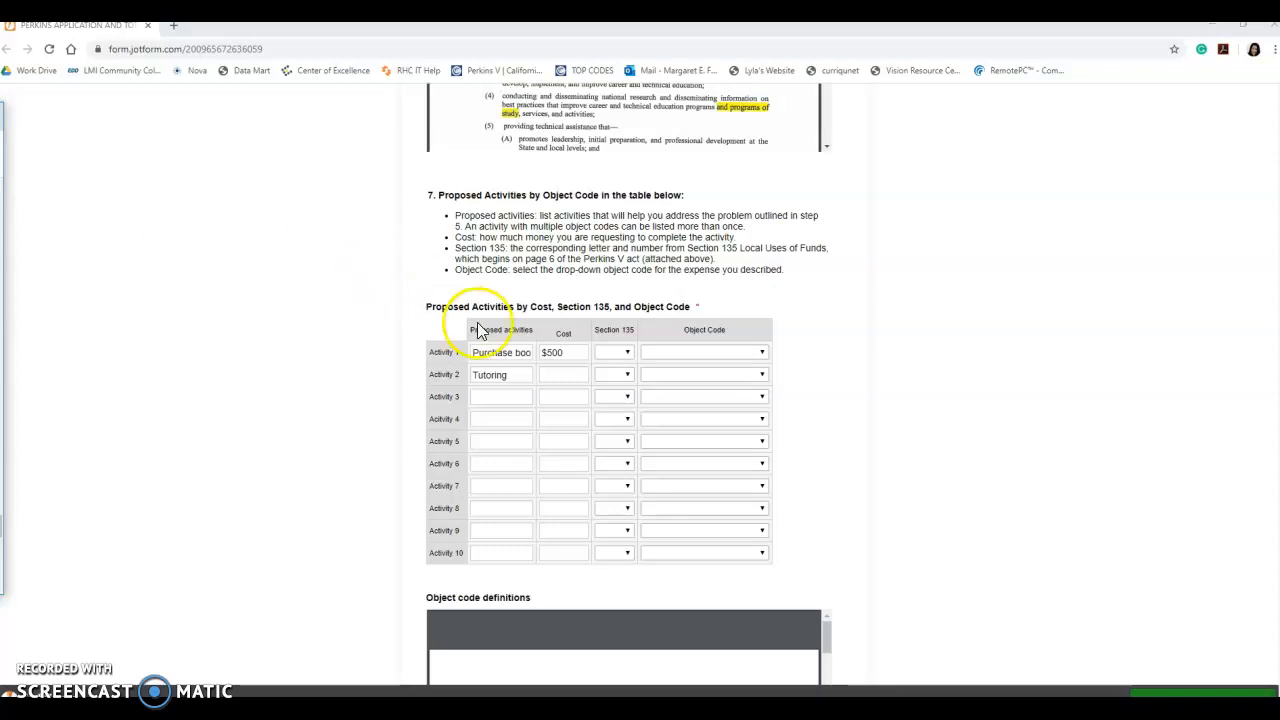
pyautogui.click(623, 354)
pyautogui.scroll(-5, 614, 480)
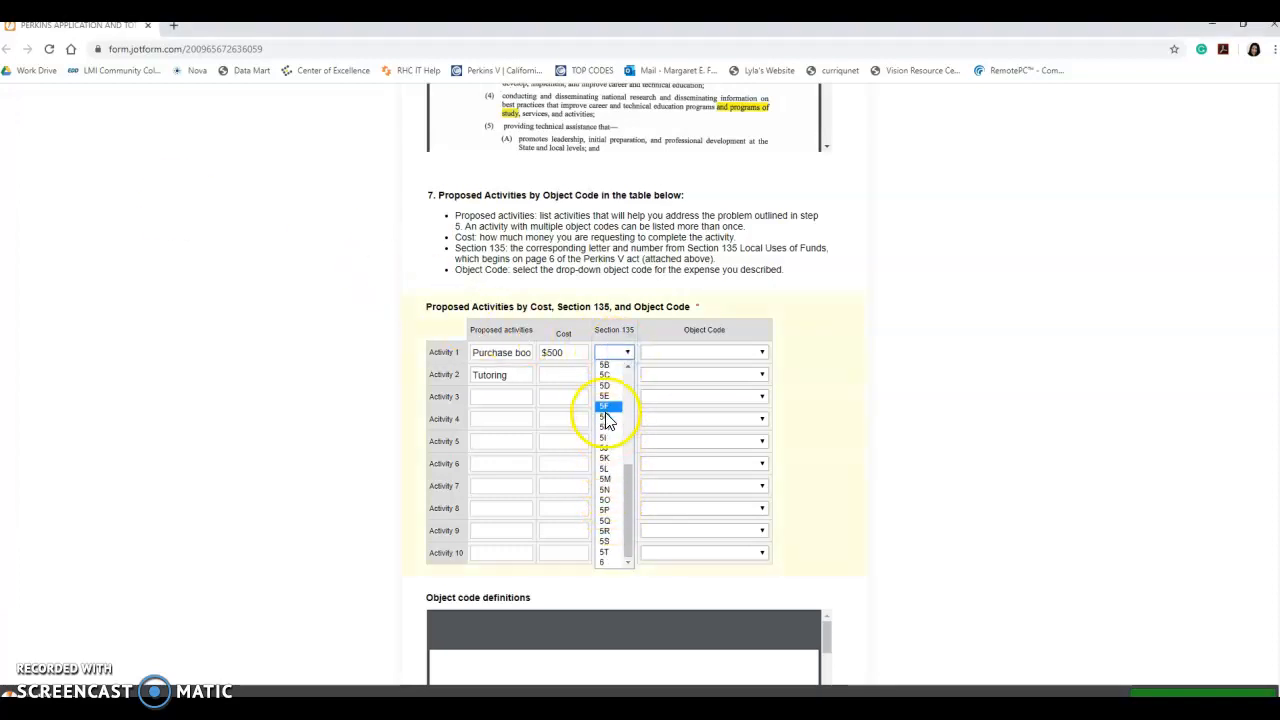
pyautogui.click(605, 386)
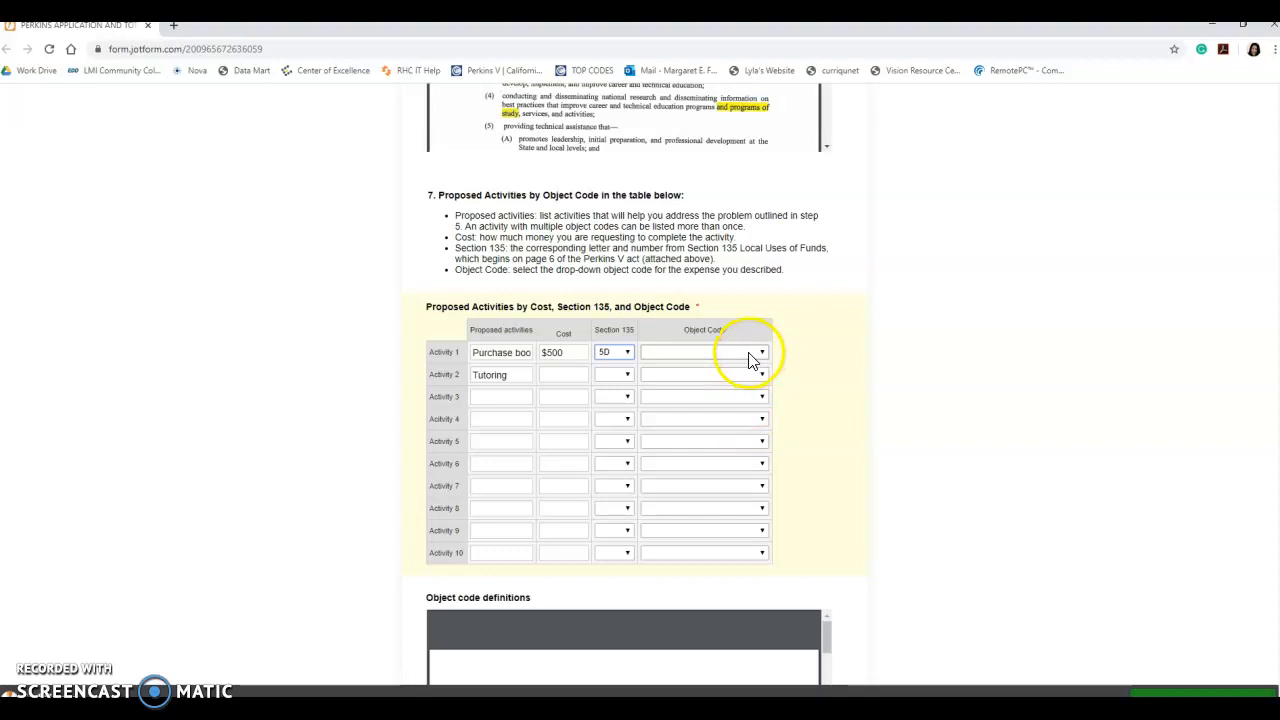
pyautogui.scroll(-1, 803, 404)
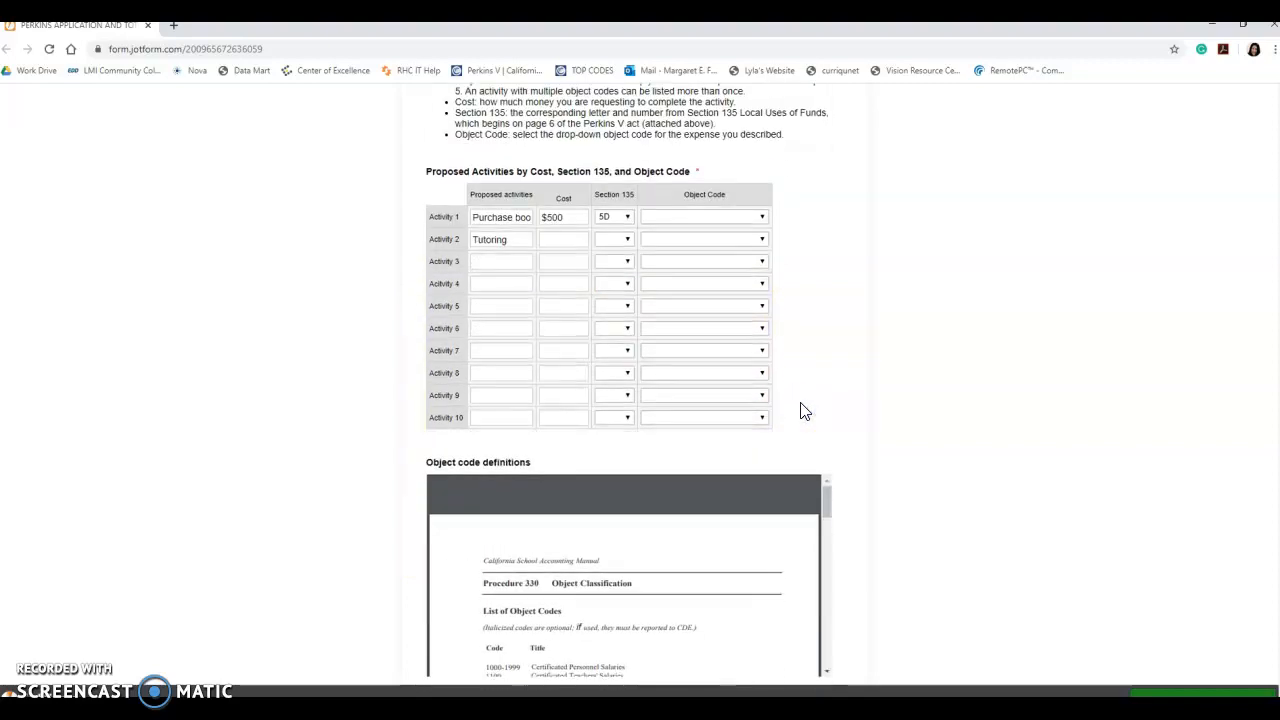
pyautogui.click(757, 481)
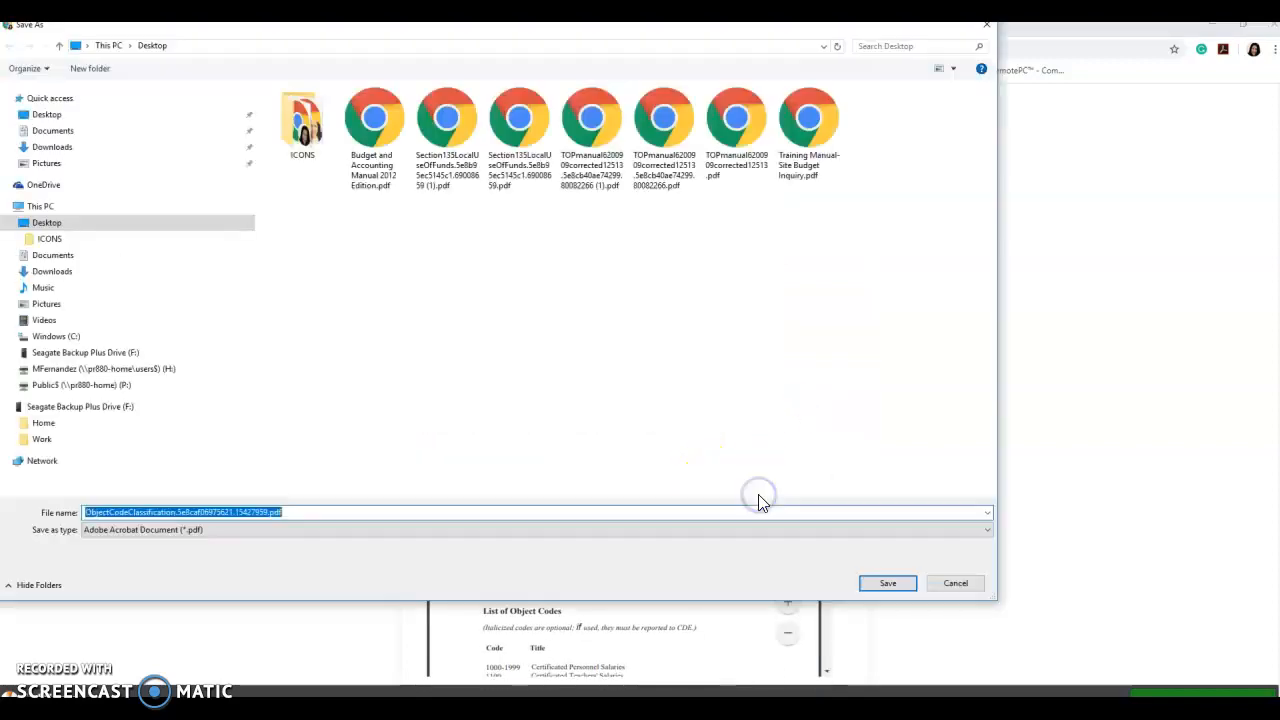
# - Save the object code PDF to the Desktop, open it, and search 'book' to find 4000–4999 Books and Supplies
pyautogui.click(875, 589)
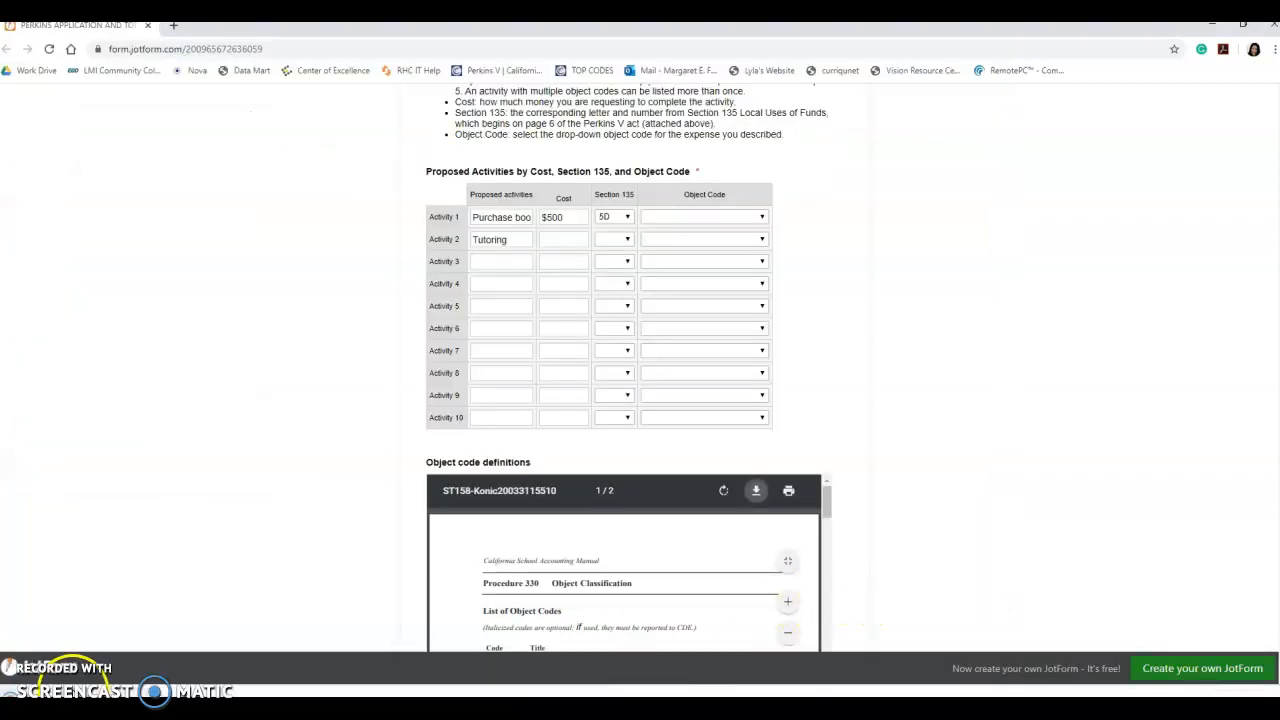
pyautogui.doubleClick(74, 691)
pyautogui.click(558, 391)
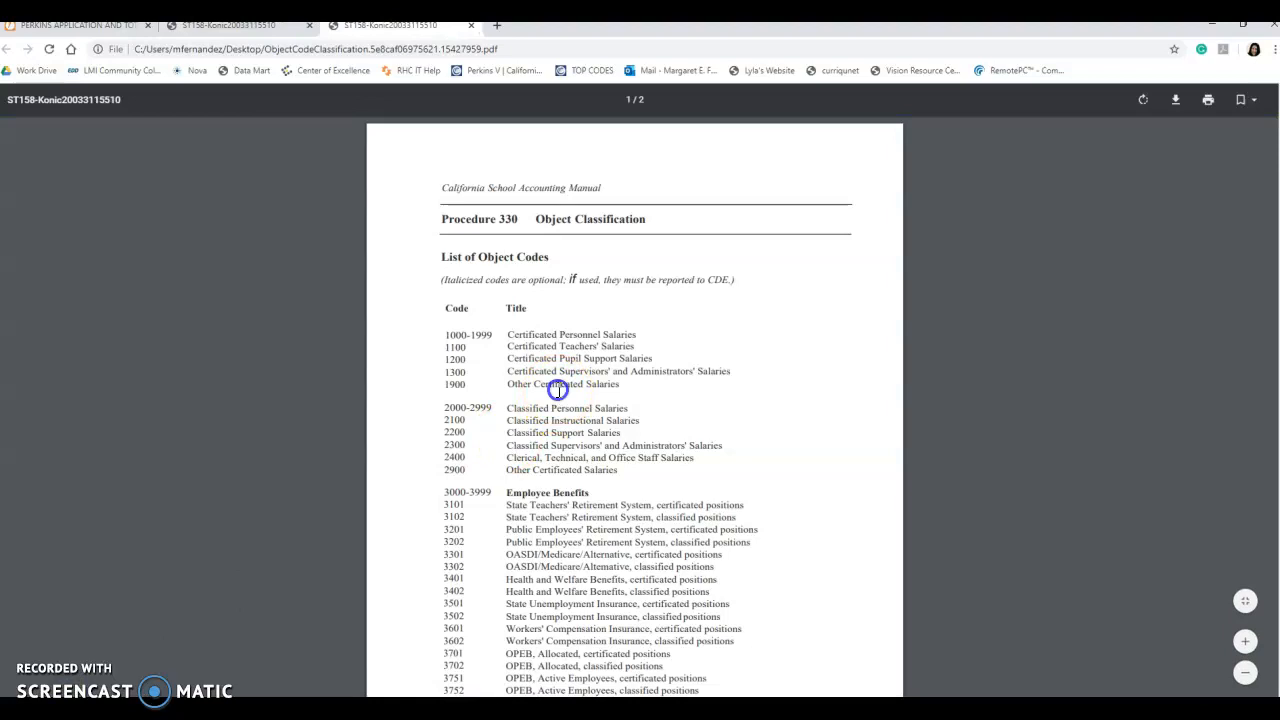
pyautogui.hotkey('ctrl', 'f')
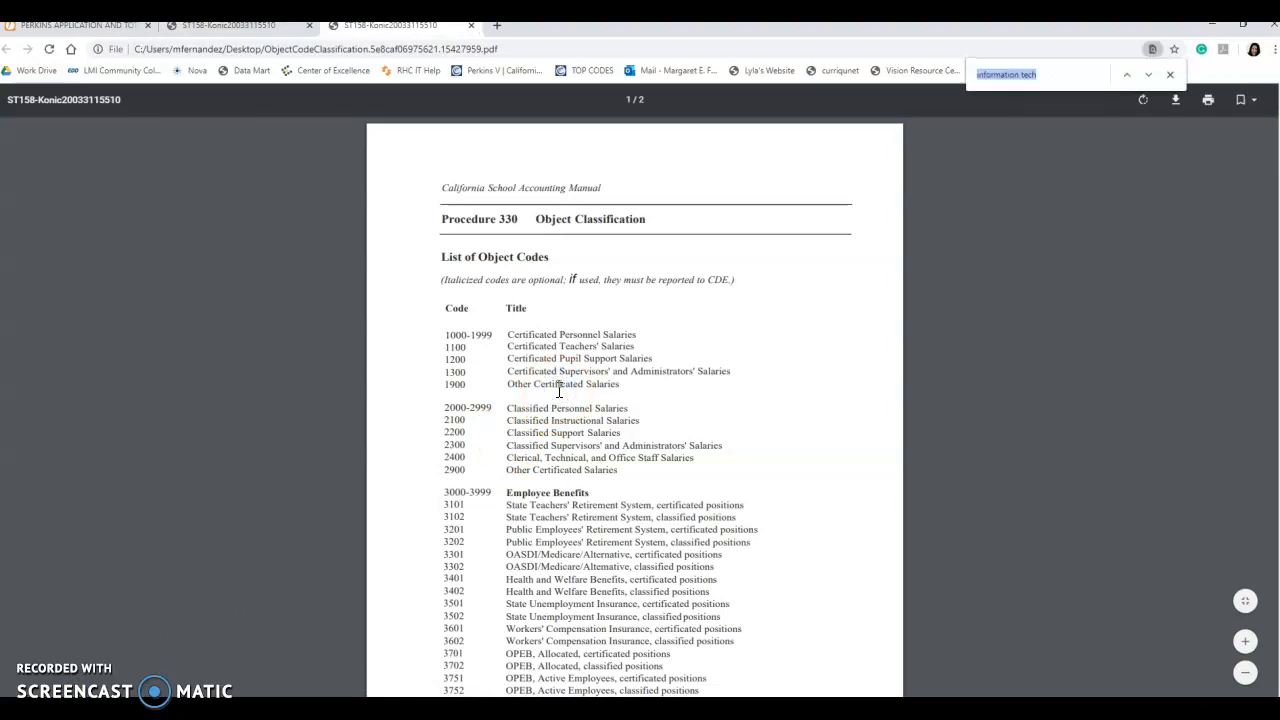
pyautogui.write('book')
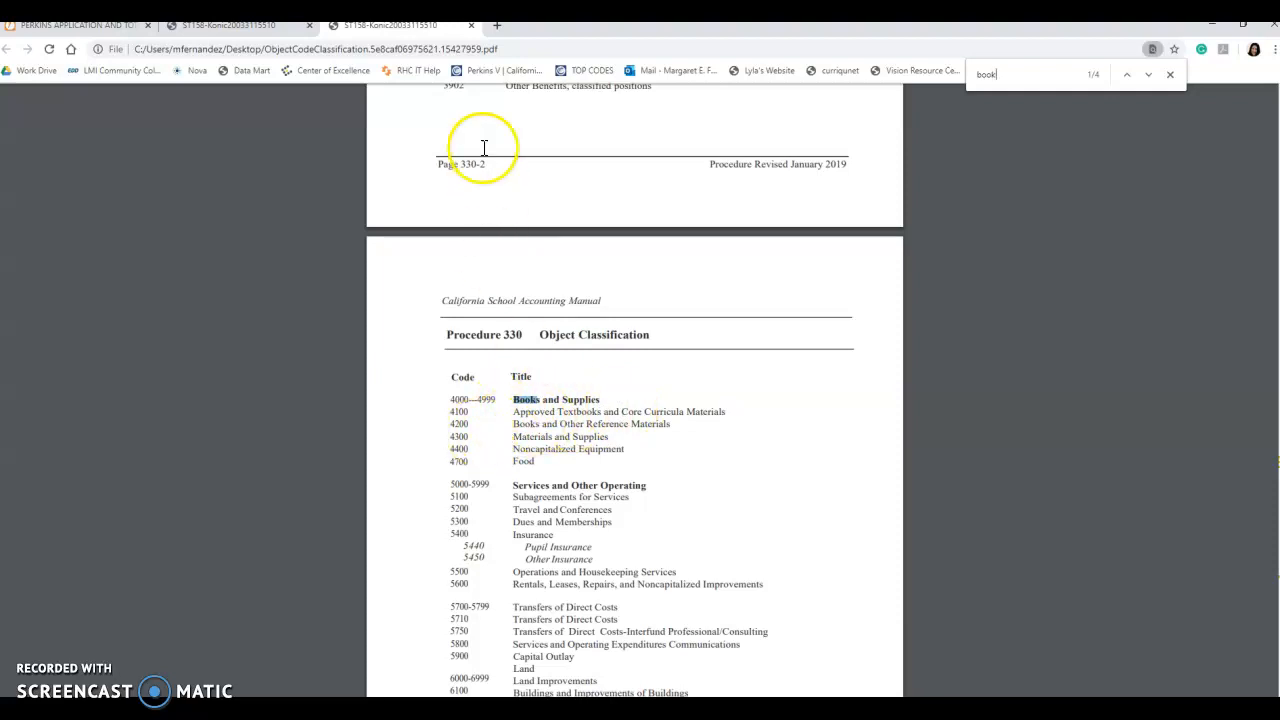
pyautogui.click(469, 27)
# - Close the remaining PDF tab and set Activity 1's object code to 4000 Supplies
pyautogui.click(307, 27)
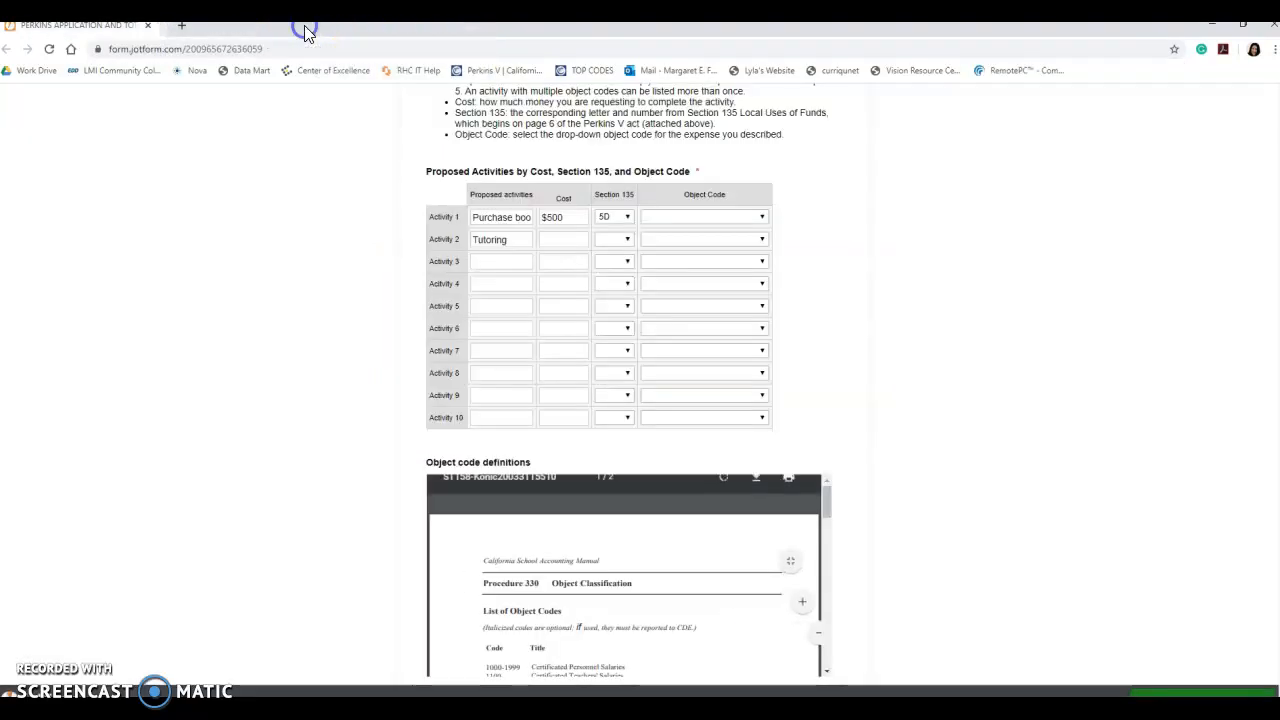
pyautogui.click(657, 217)
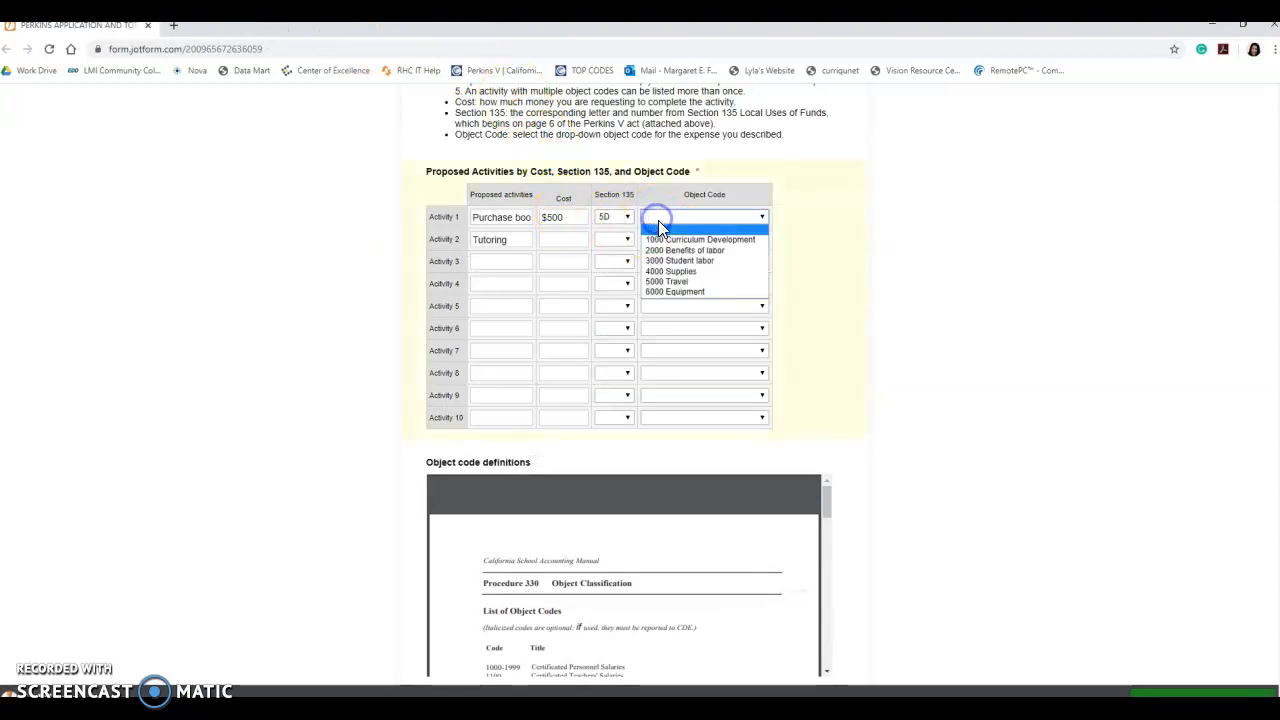
pyautogui.click(661, 271)
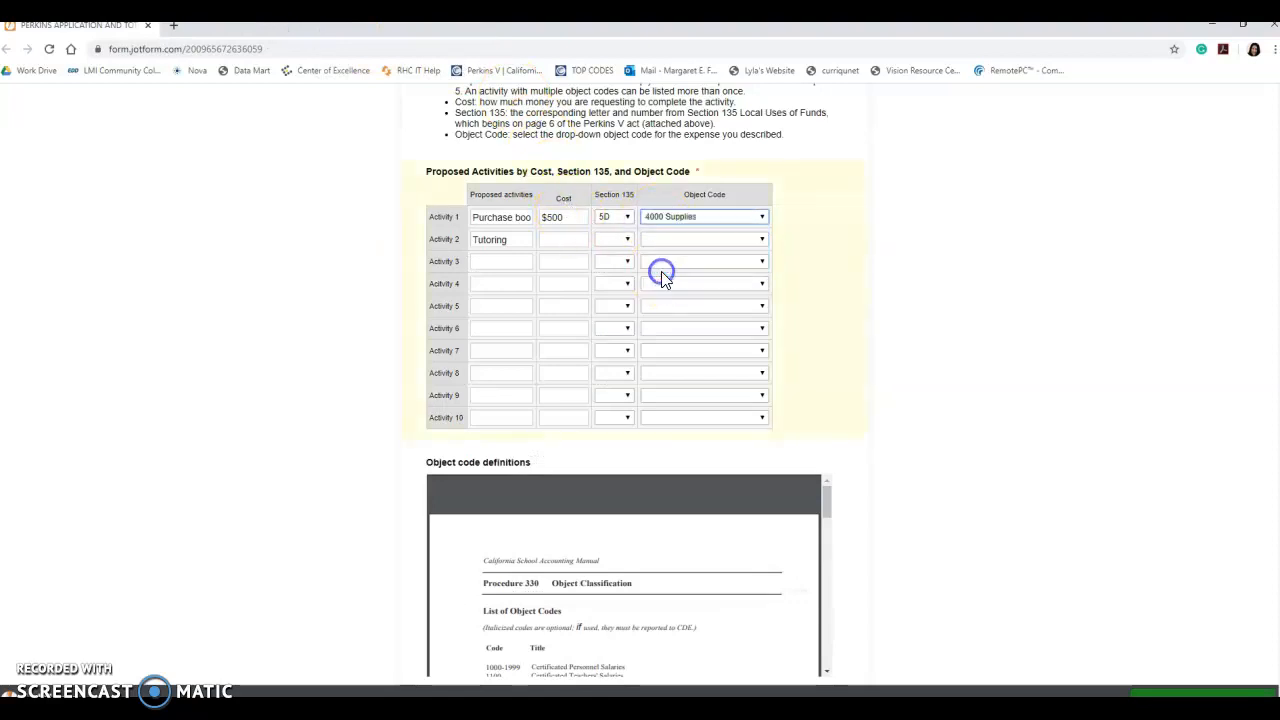
# - Enter $500 as the cost for Activity 2 (Tutoring)
pyautogui.click(553, 241)
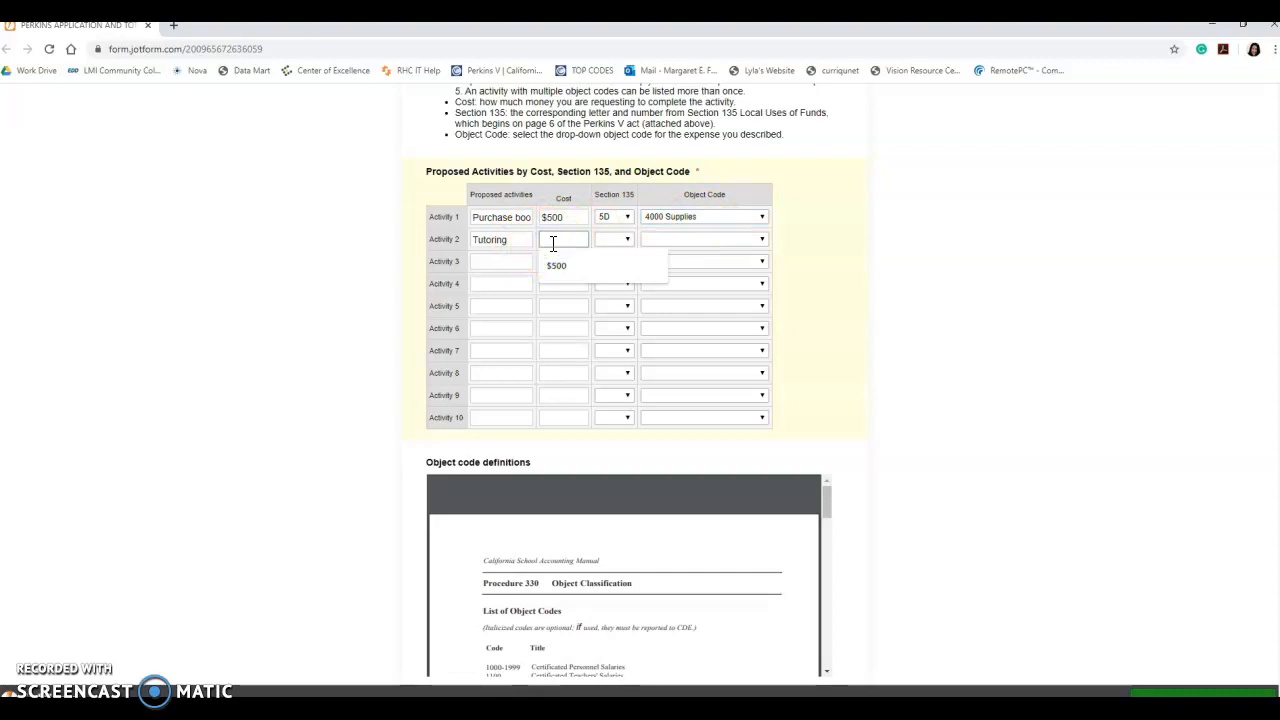
pyautogui.write('$500')
pyautogui.click(624, 250)
pyautogui.moveTo(0, 115); pyautogui.dragTo(551, 106)
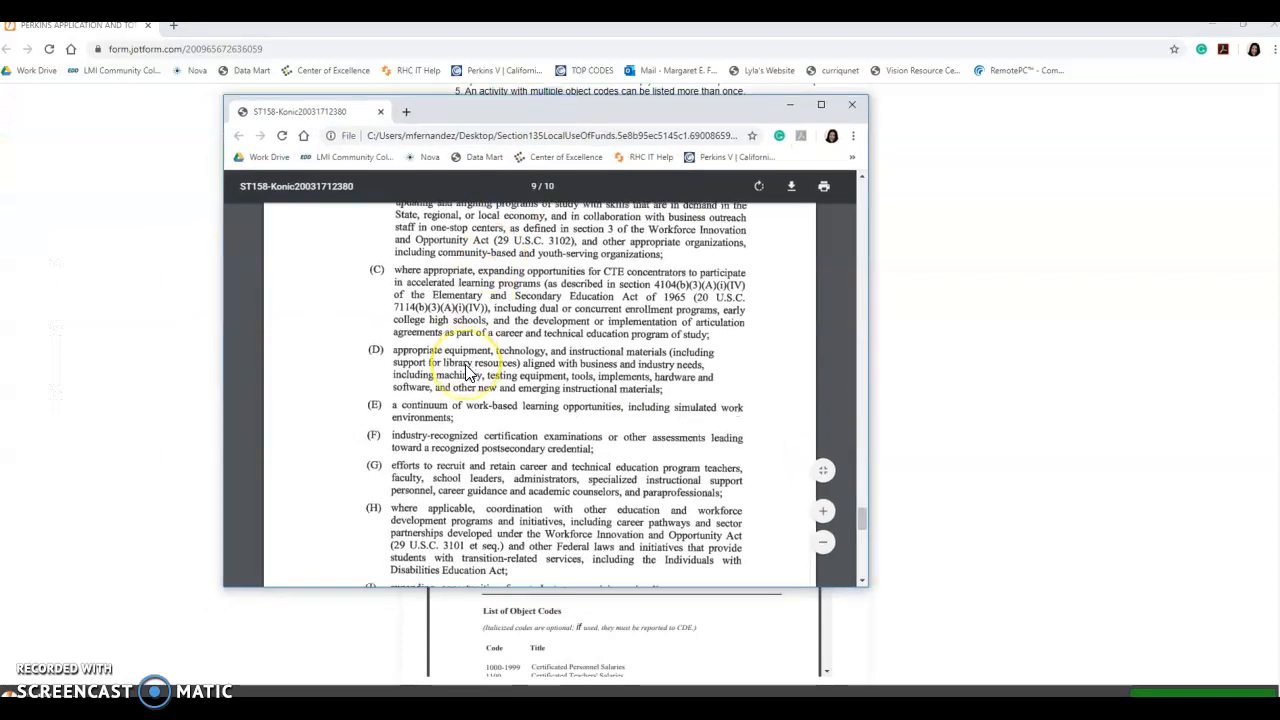
pyautogui.scroll(-1, 466, 370)
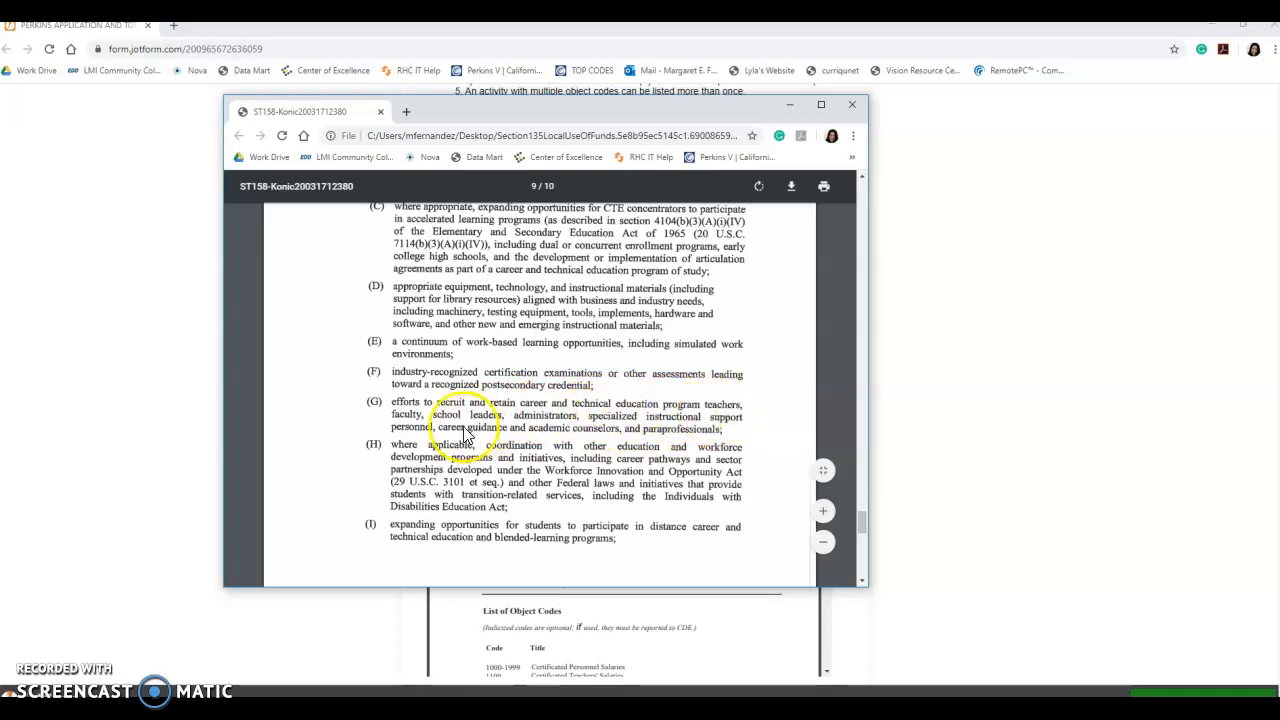
pyautogui.click(648, 423)
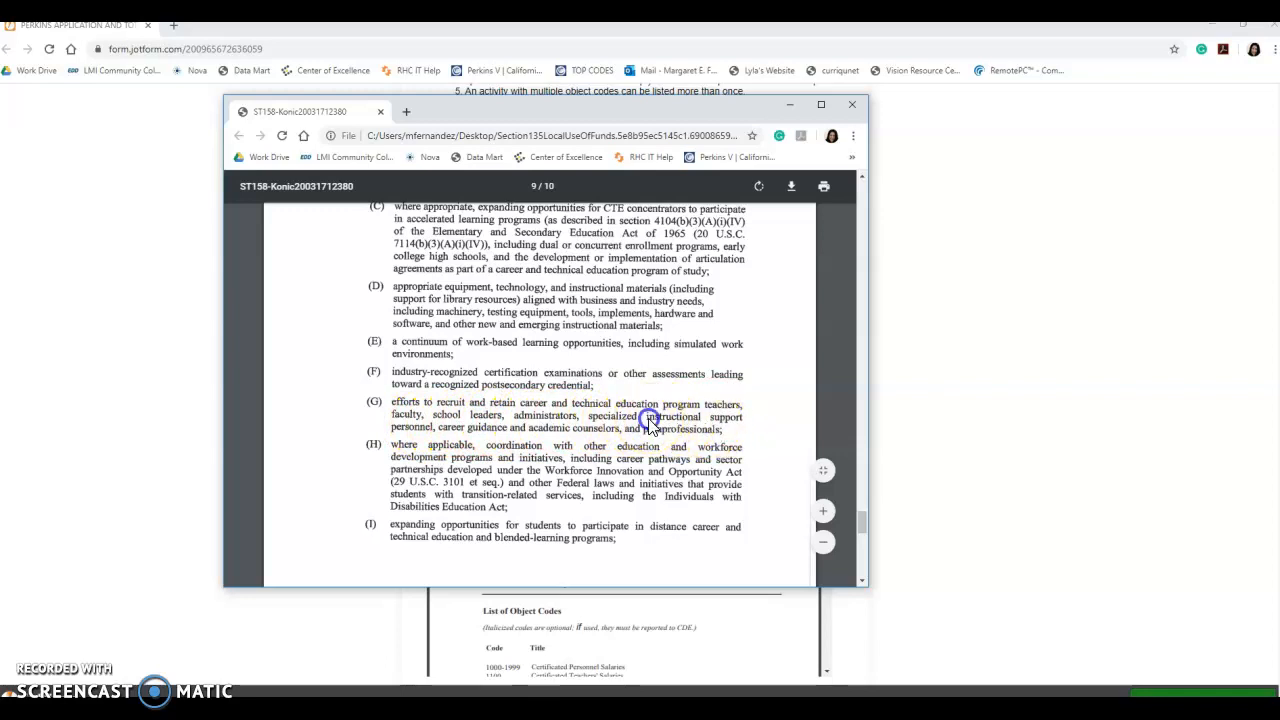
pyautogui.click(505, 424)
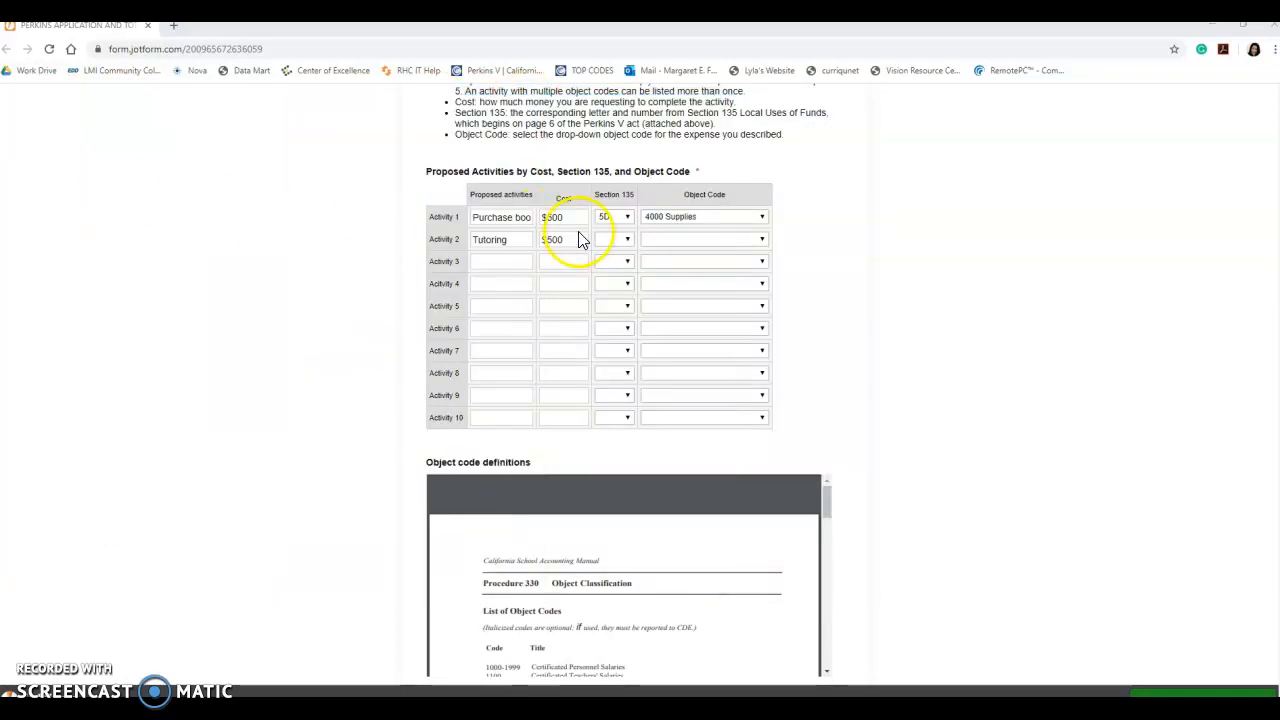
# - Set Activity 2's Section 135 code to 5G
pyautogui.click(622, 239)
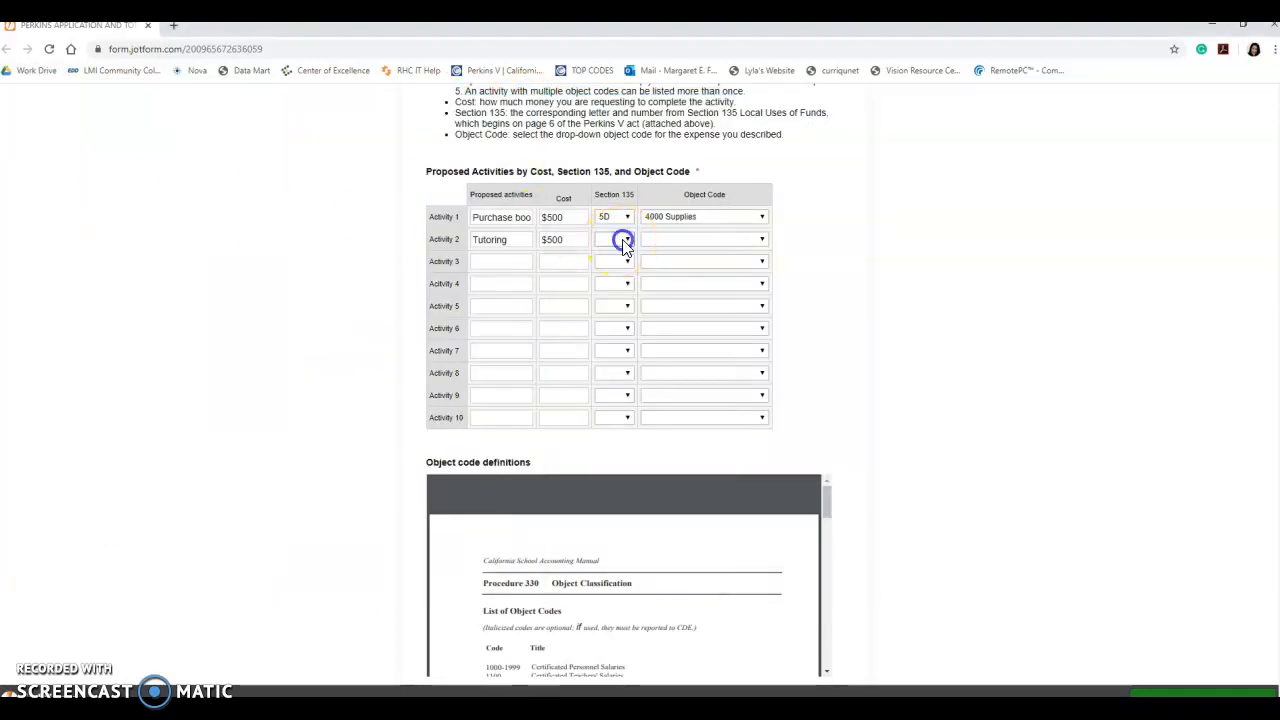
pyautogui.scroll(-5, 613, 407)
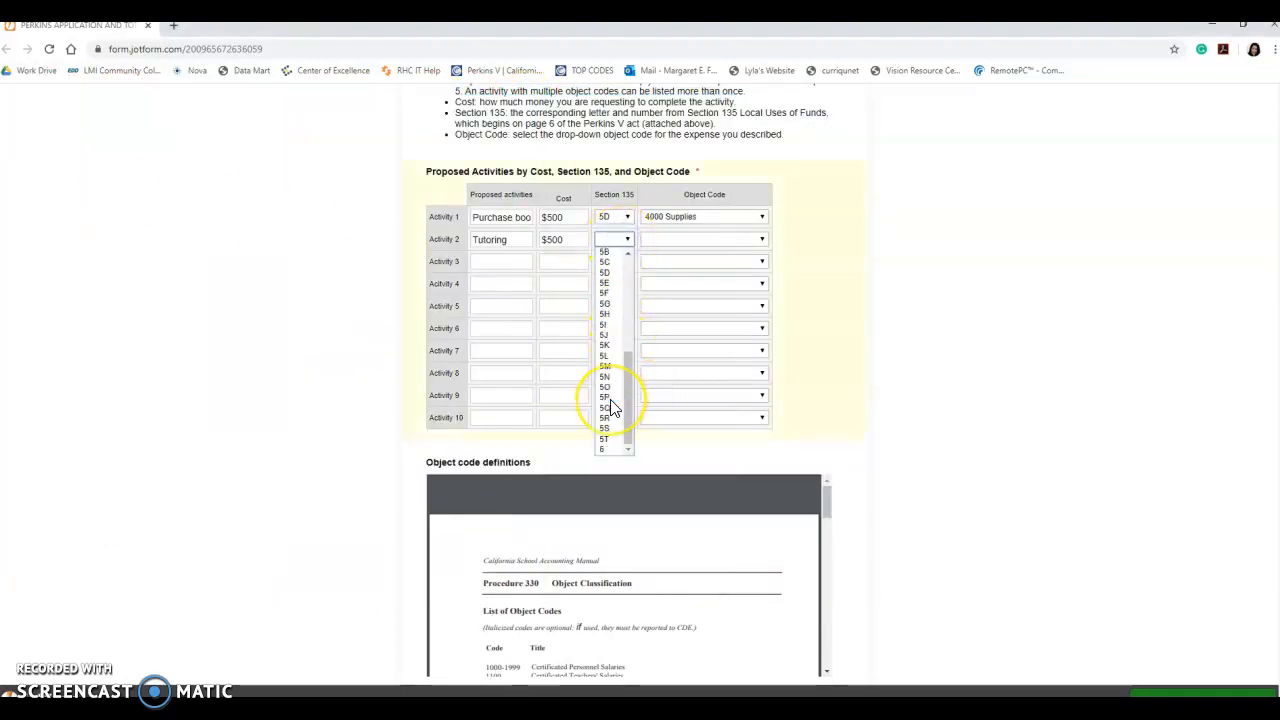
pyautogui.click(603, 305)
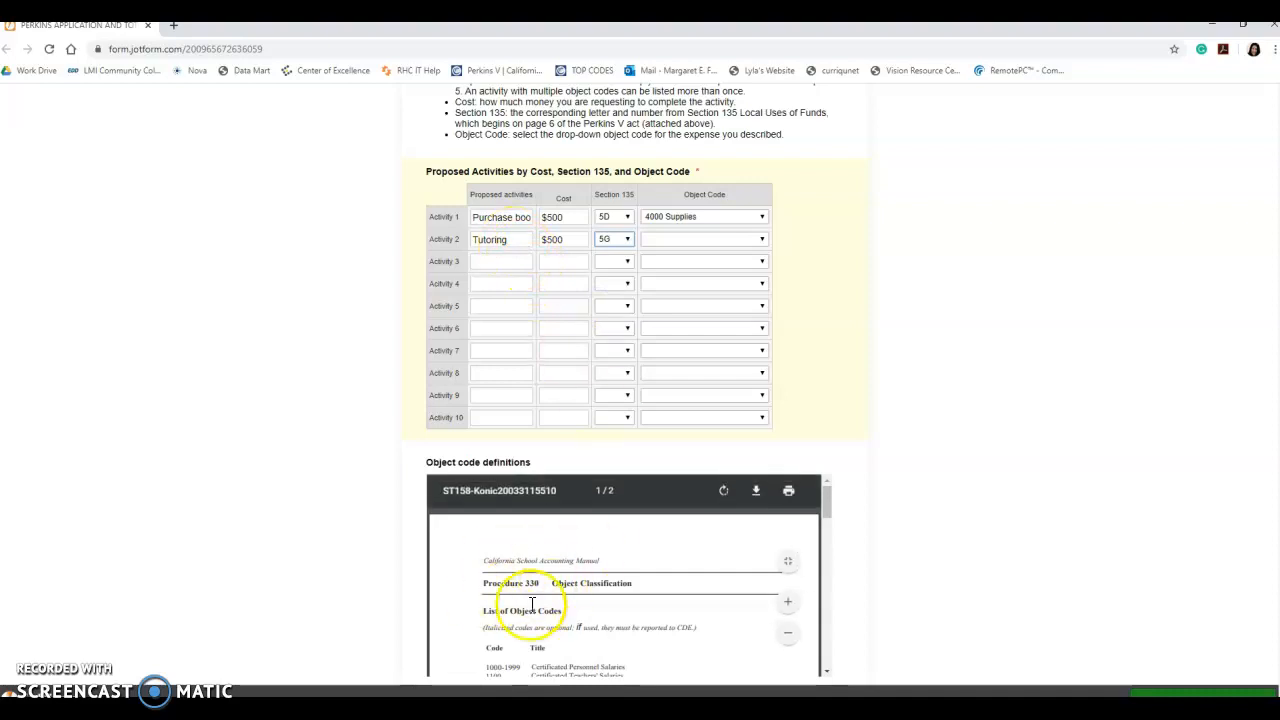
pyautogui.scroll(-10, 574, 562)
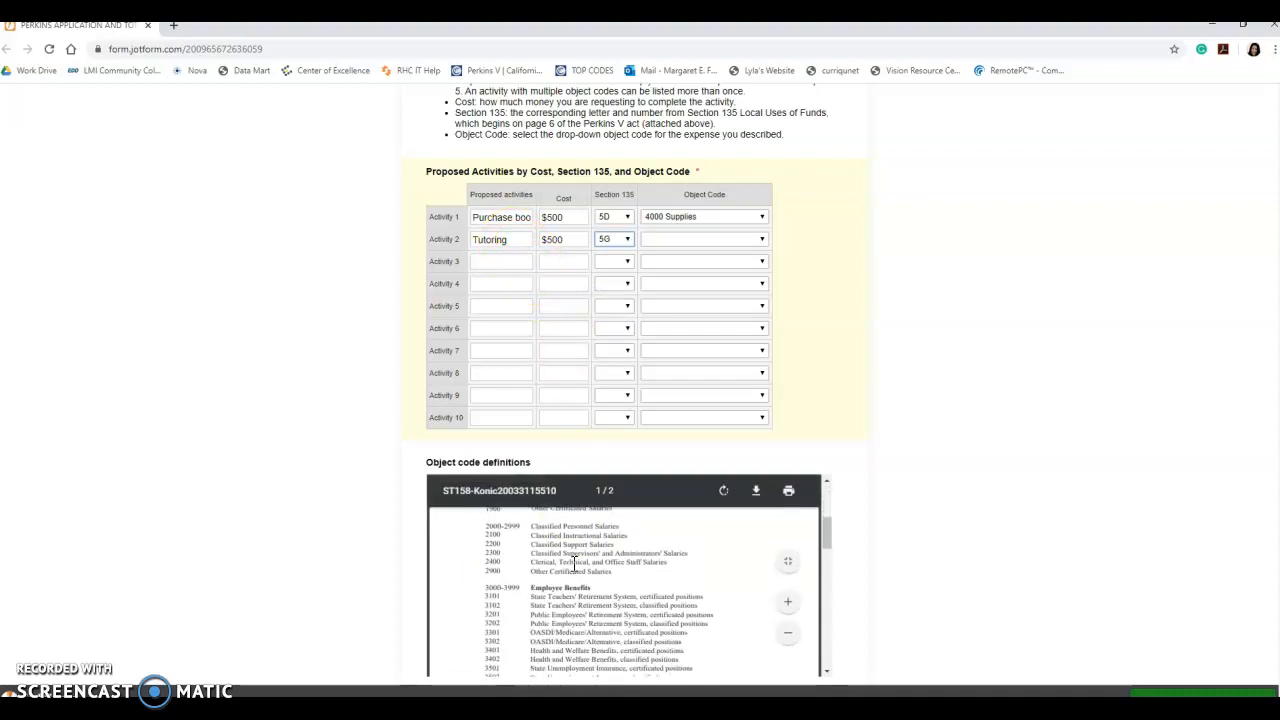
pyautogui.scroll(-5, 560, 558)
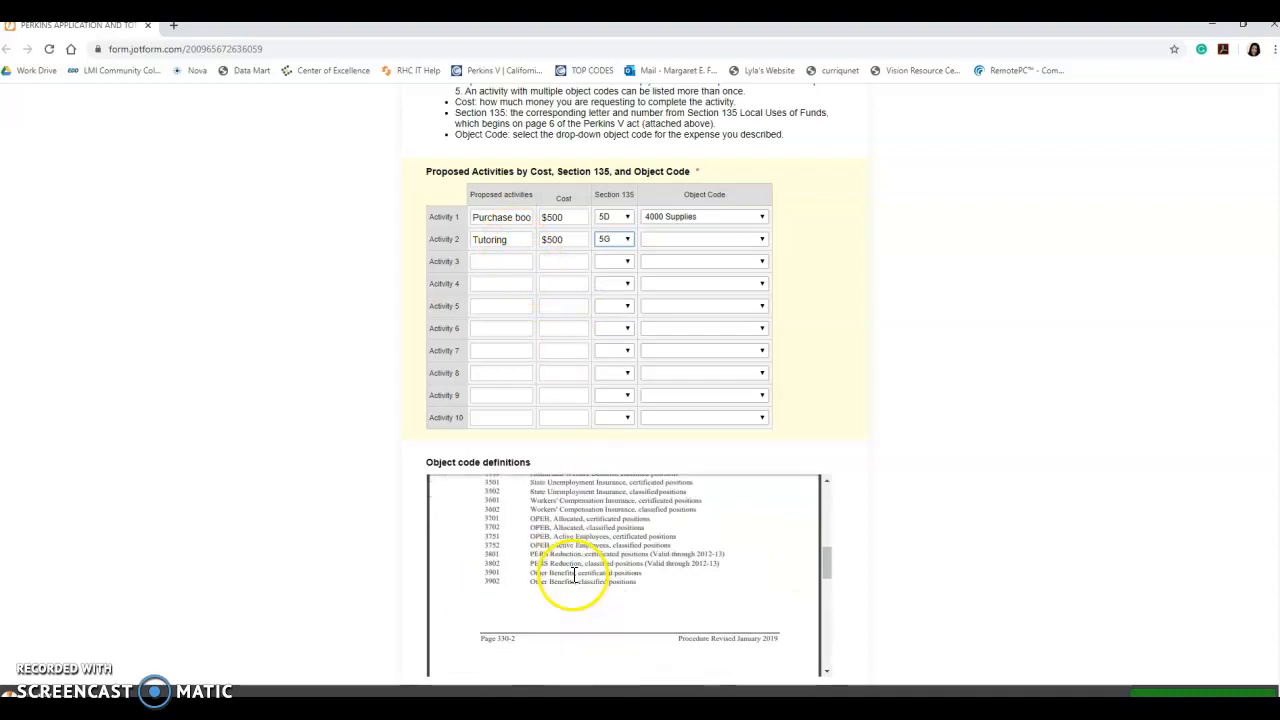
# - Review the object code list and set Activity 2's object code to 3000 Student labor
pyautogui.moveTo(530, 549); pyautogui.dragTo(587, 550)
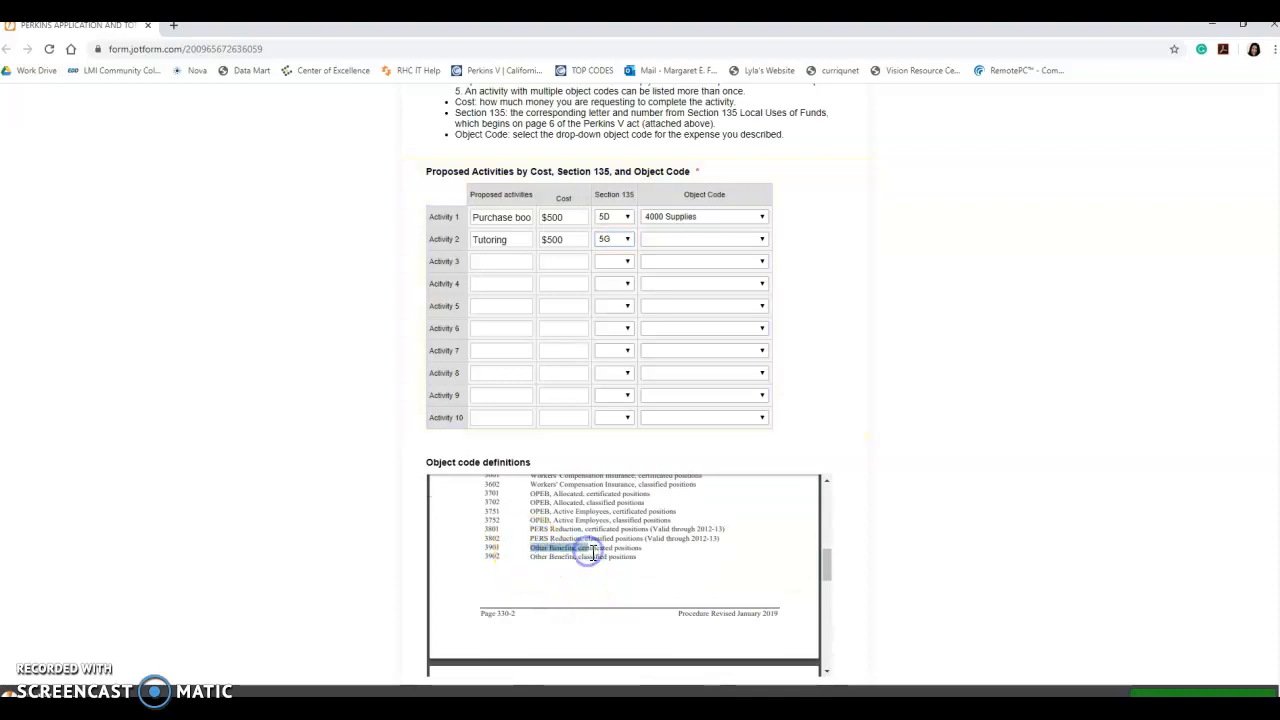
pyautogui.scroll(1, 612, 556)
pyautogui.scroll(10, 612, 556)
pyautogui.scroll(1, 612, 556)
pyautogui.scroll(-2, 610, 557)
pyautogui.click(686, 240)
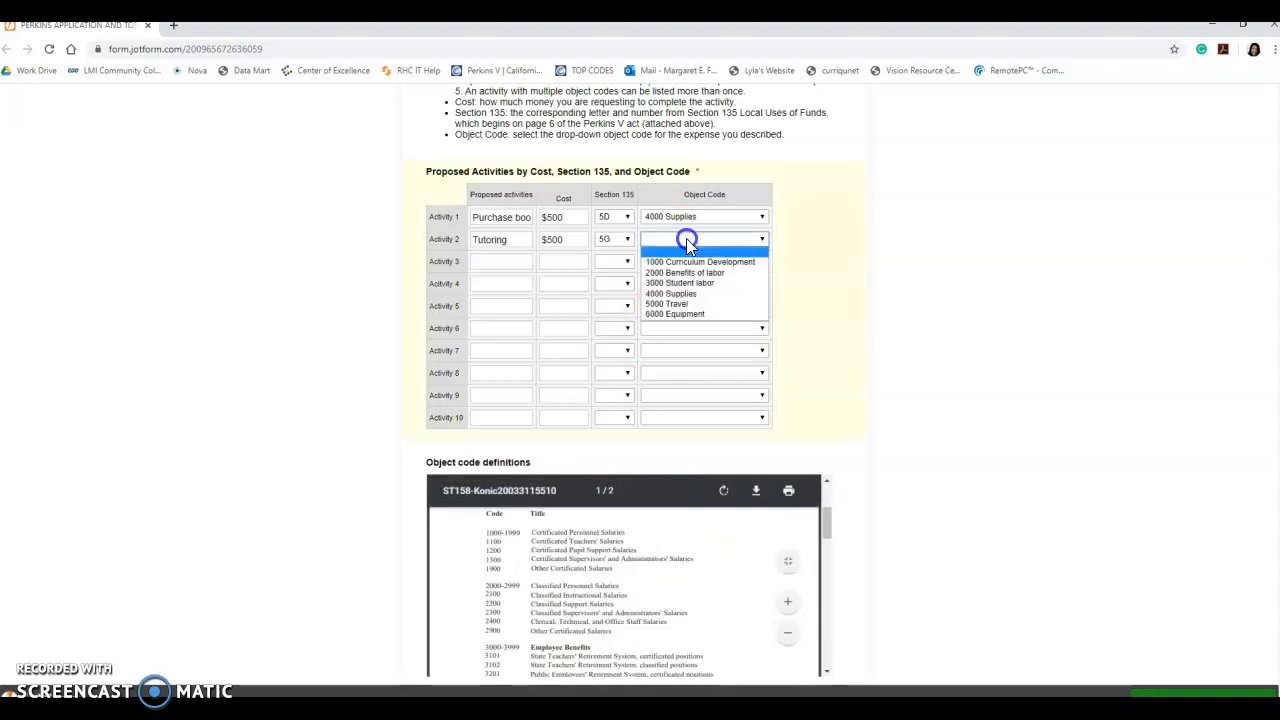
pyautogui.click(677, 282)
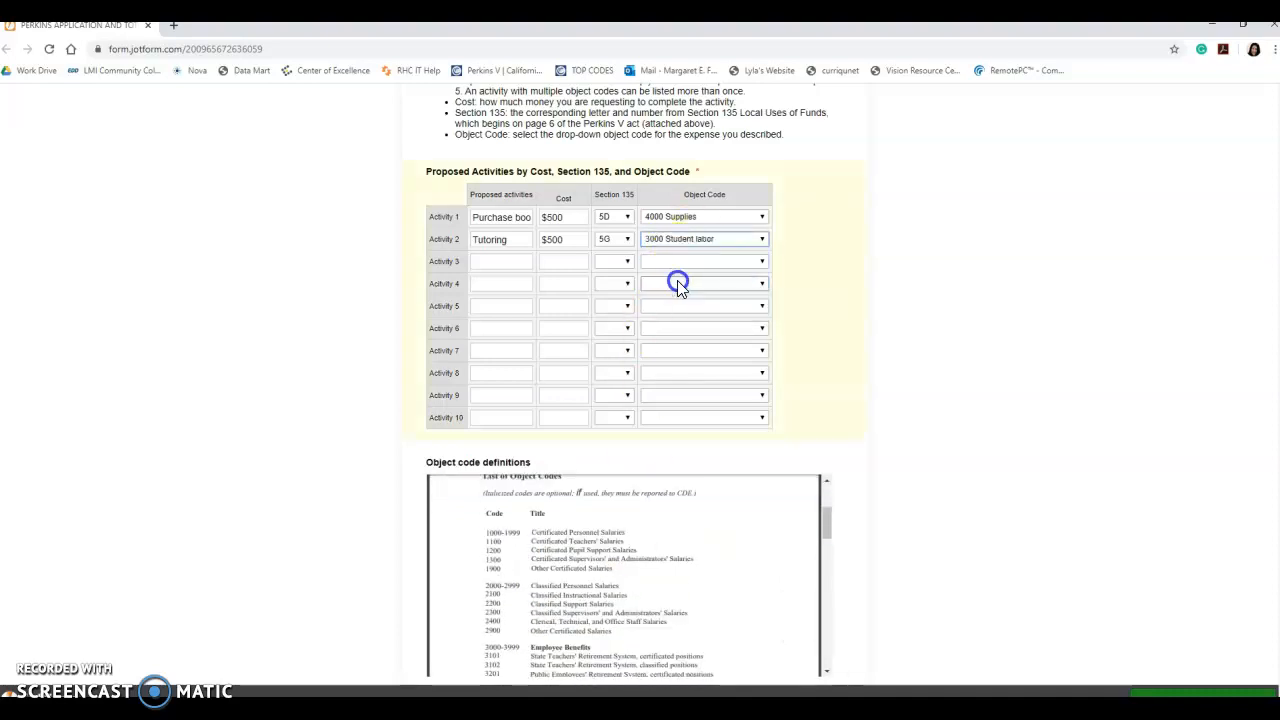
pyautogui.click(567, 306)
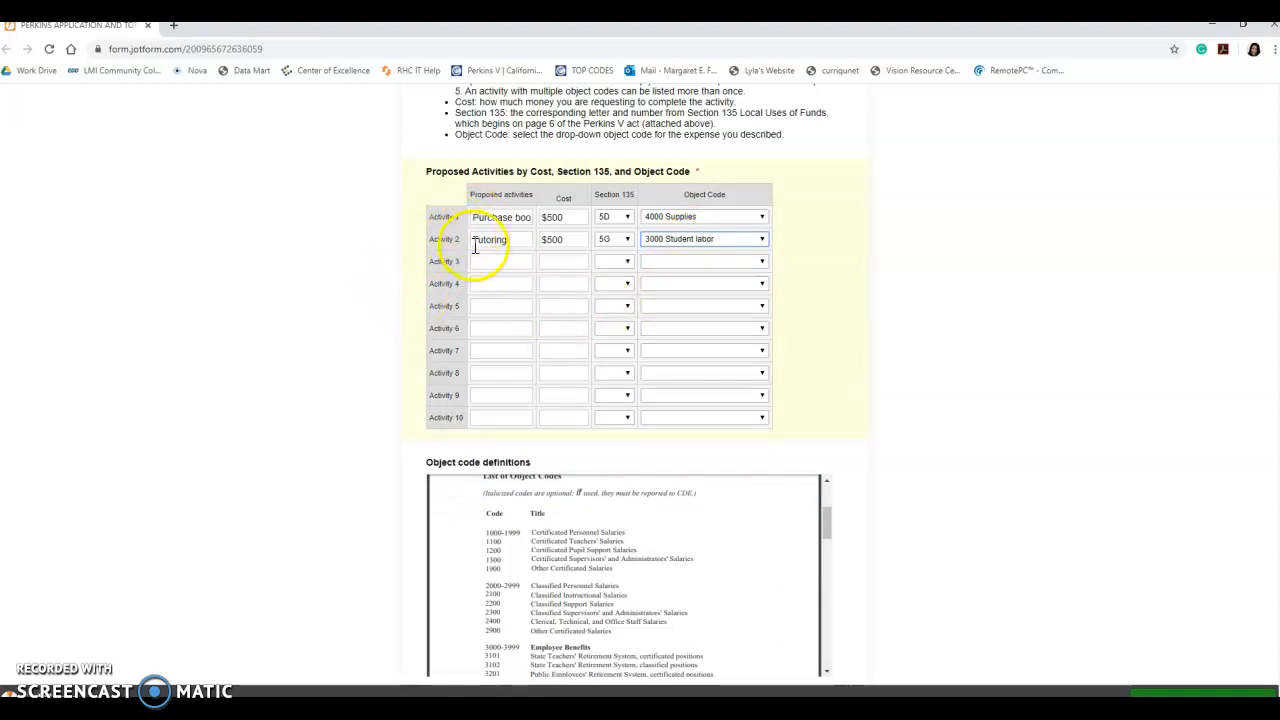
# - Fill question 8's total Perkins funds requested with the suggested $1,000
pyautogui.scroll(3, 476, 250)
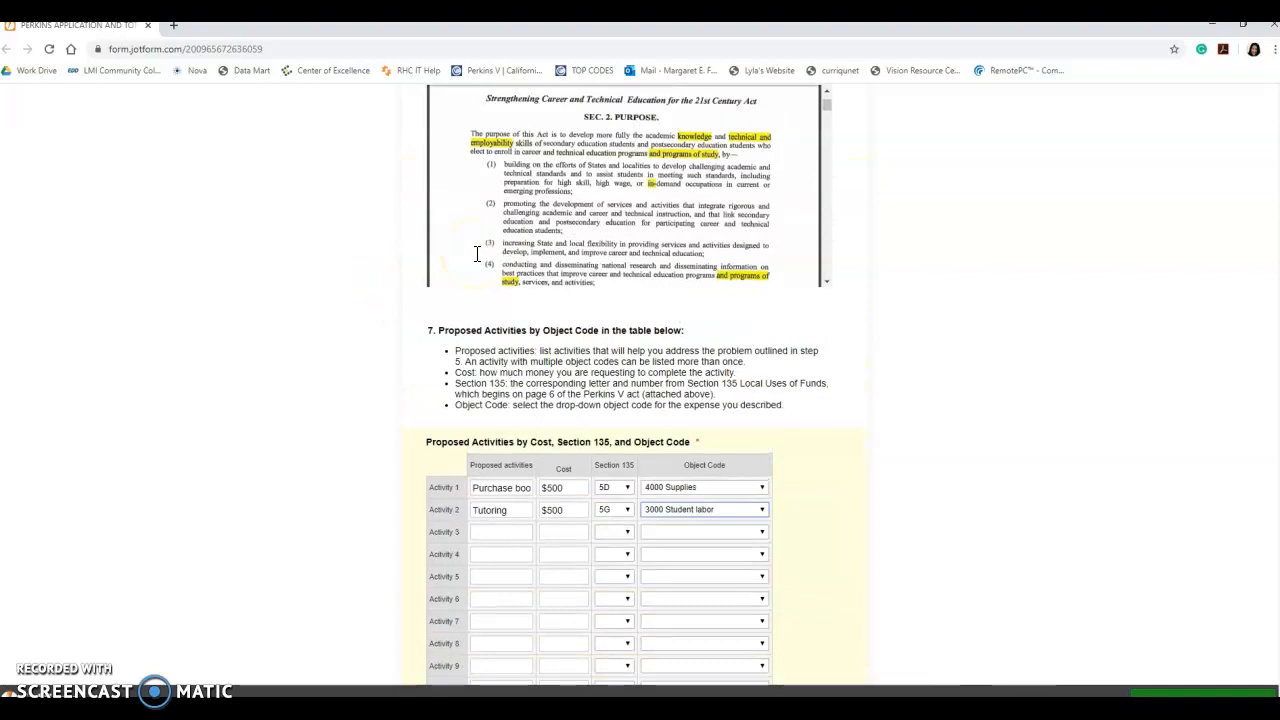
pyautogui.scroll(1, 477, 254)
pyautogui.click(828, 420)
pyautogui.scroll(-1, 828, 420)
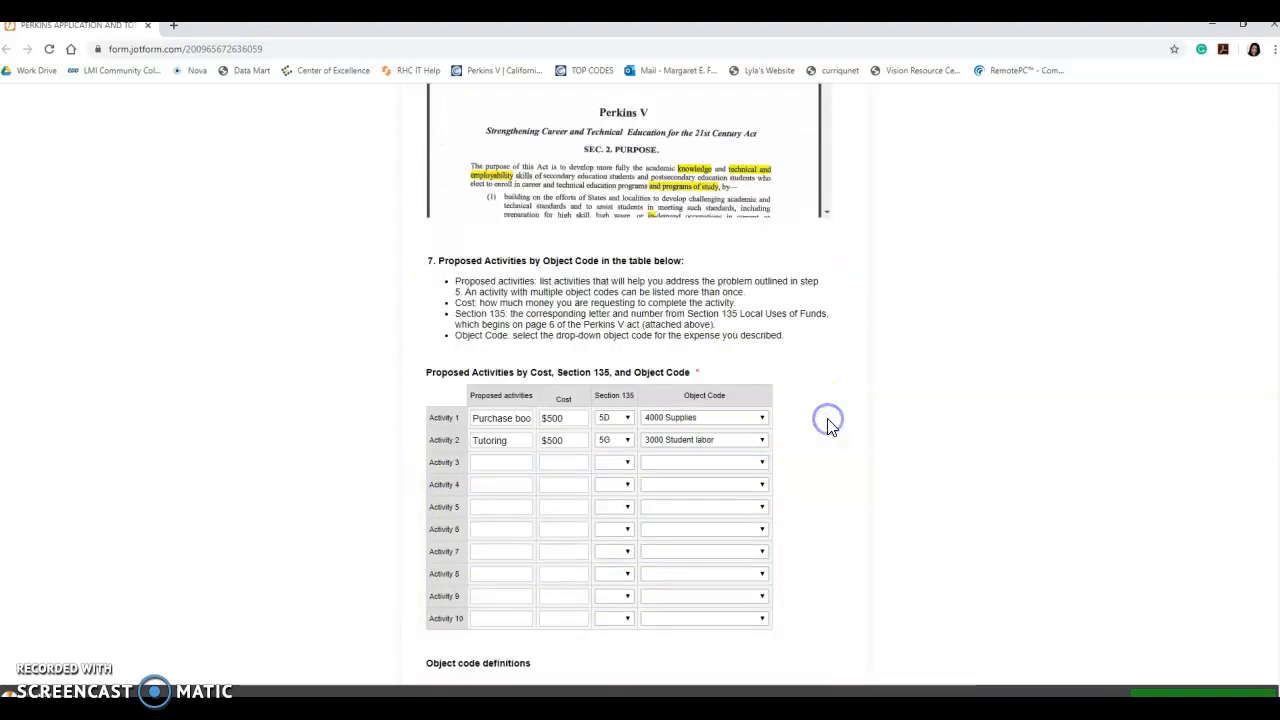
pyautogui.scroll(-5, 828, 425)
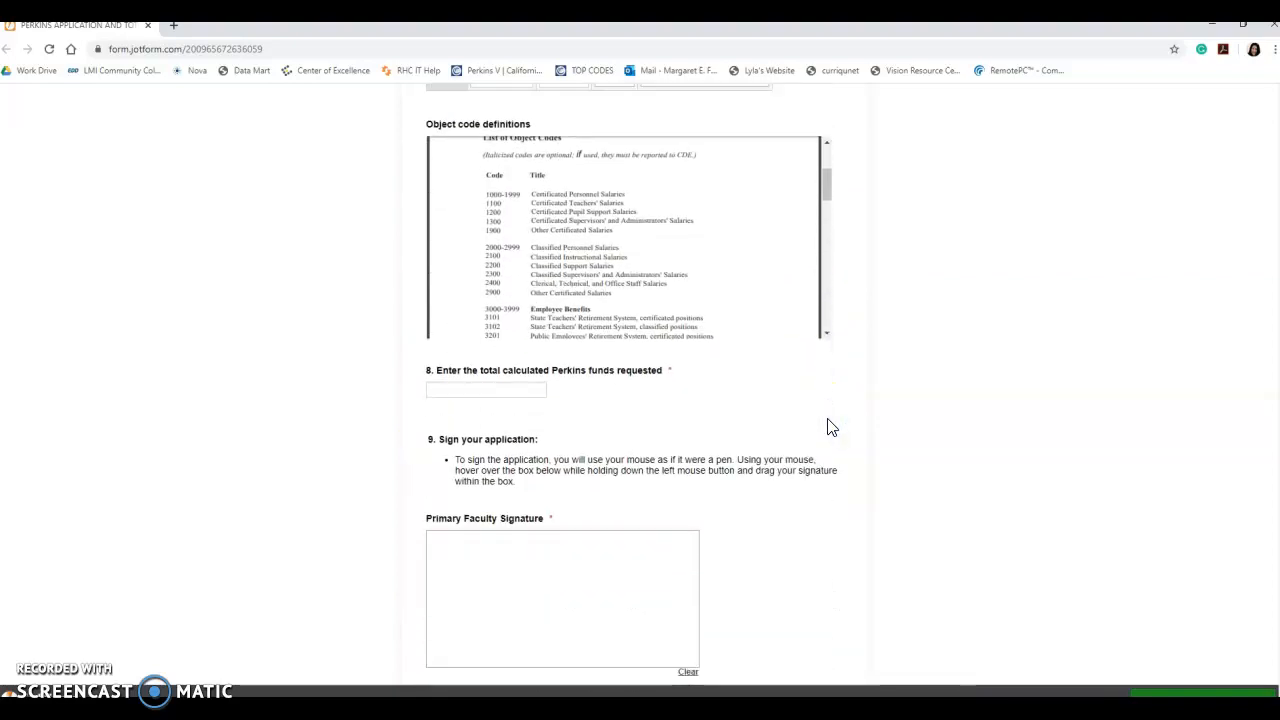
pyautogui.click(496, 388)
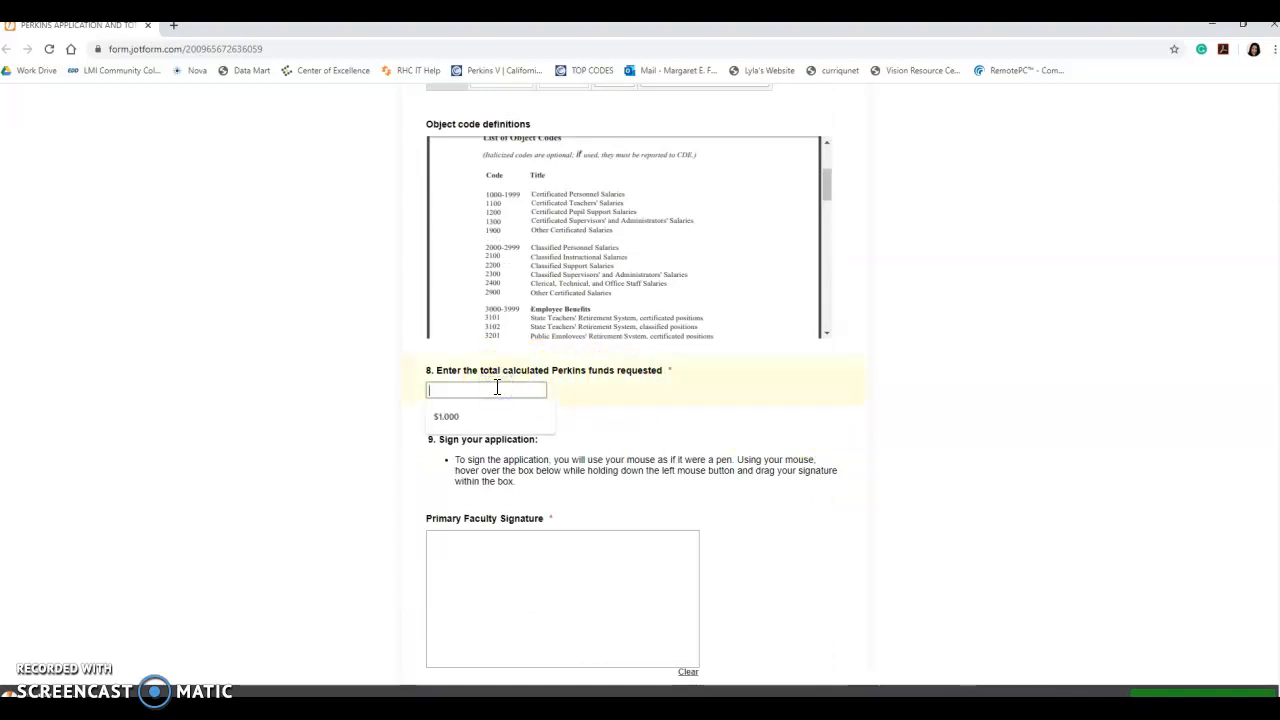
pyautogui.click(484, 414)
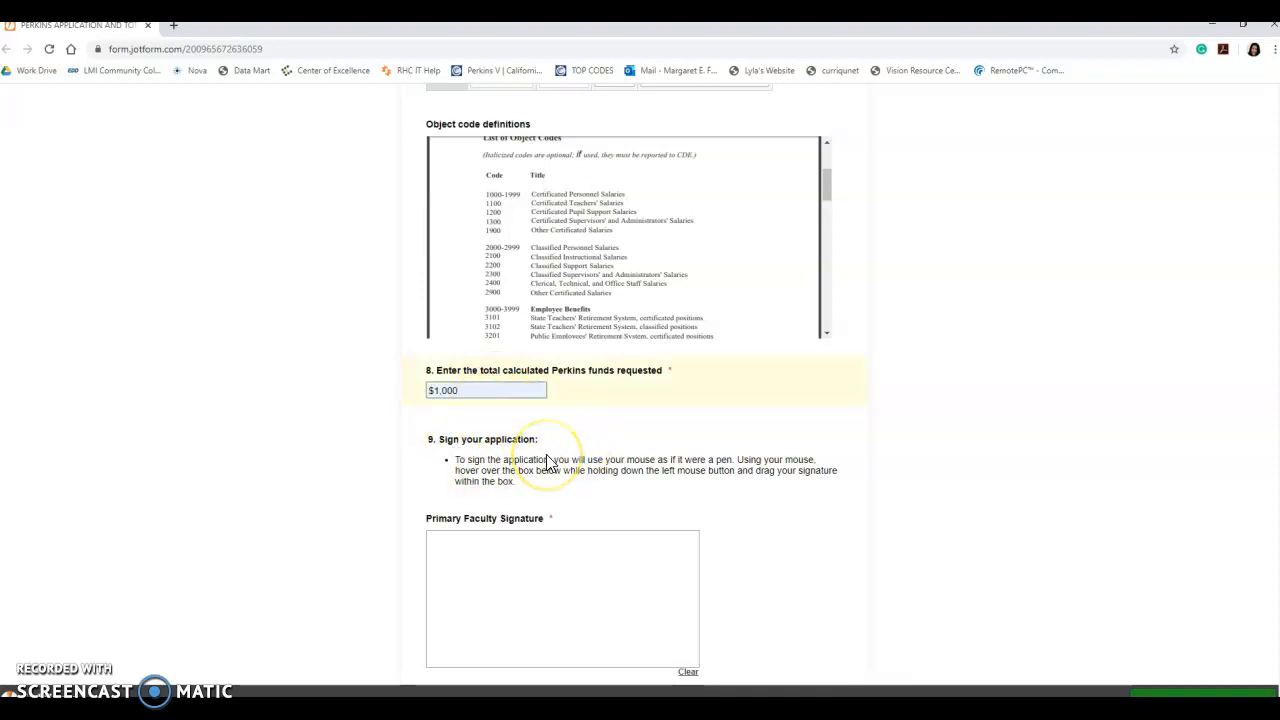
pyautogui.scroll(-2, 547, 463)
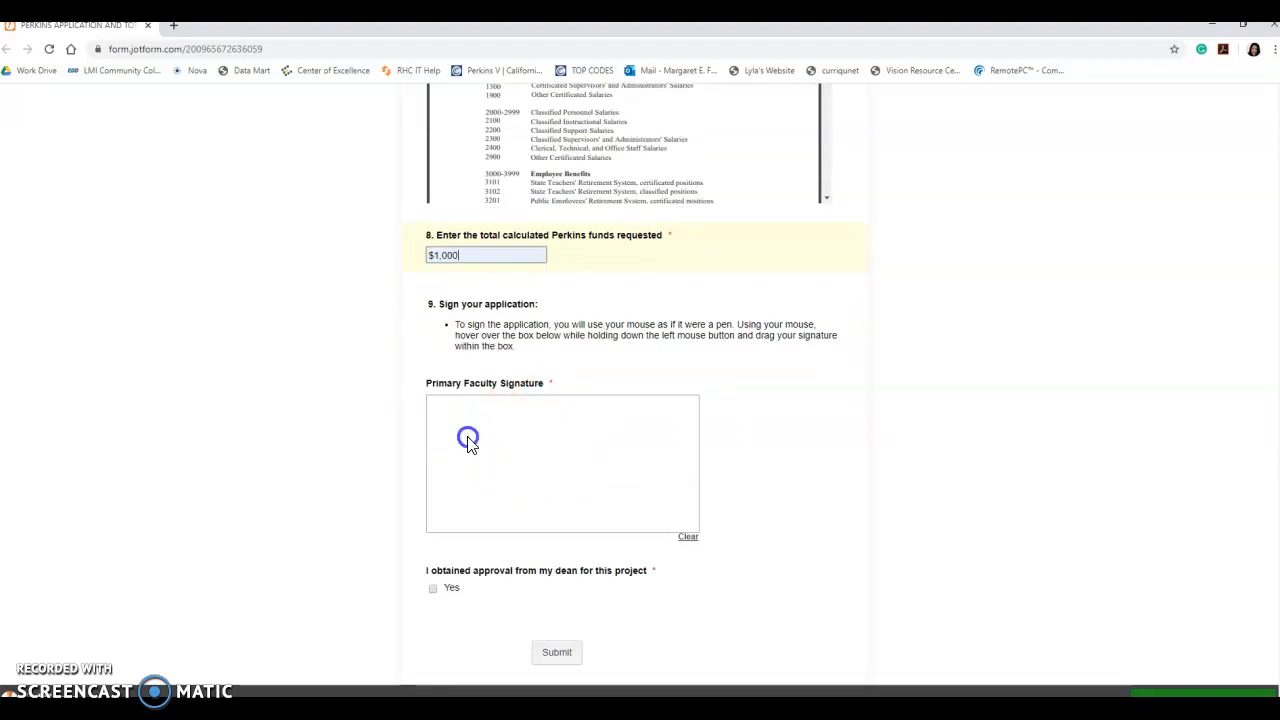
# - Draw a signature in the Primary Faculty Signature box
pyautogui.moveTo(468, 440)
pyautogui.mouseDown()
pyautogui.moveTo(491, 421)
pyautogui.moveTo(472, 458)
pyautogui.moveTo(558, 406)
pyautogui.moveTo(520, 489)
pyautogui.moveTo(483, 443)
pyautogui.moveTo(531, 420)
pyautogui.moveTo(585, 427)
pyautogui.moveTo(546, 429)
pyautogui.moveTo(541, 461)
pyautogui.moveTo(589, 480)
pyautogui.mouseUp()
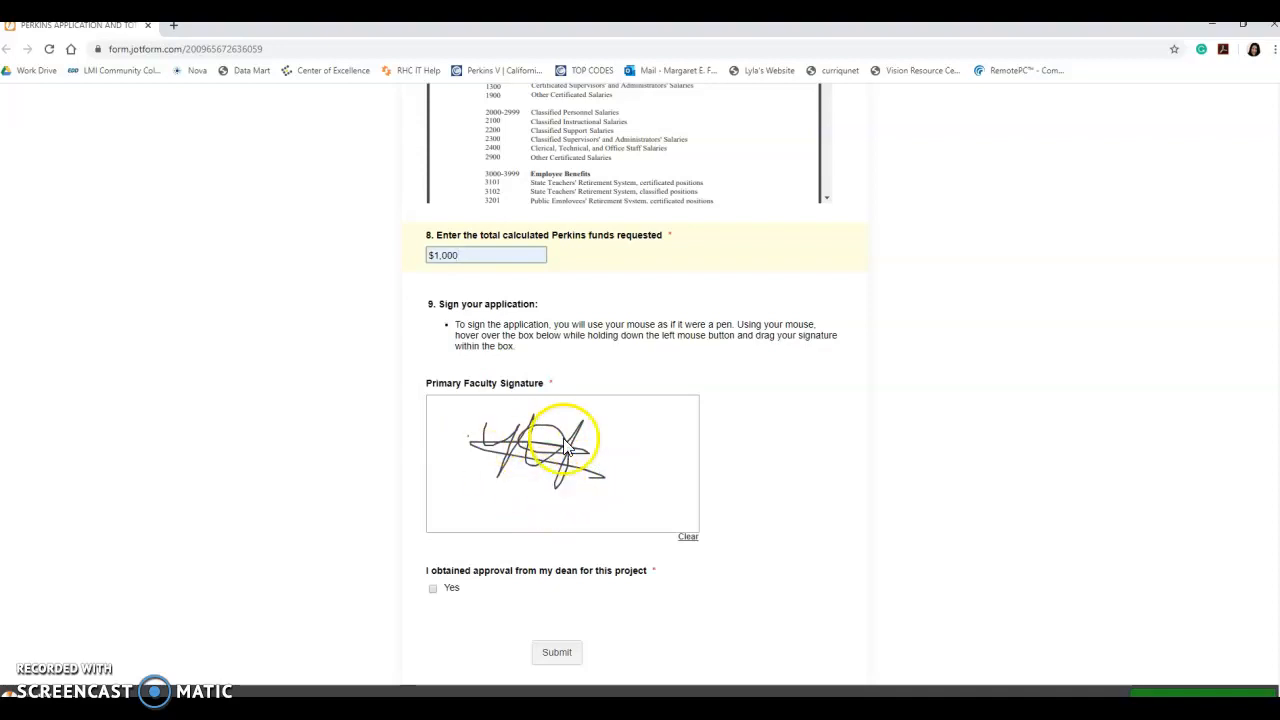
pyautogui.click(737, 580)
pyautogui.scroll(-1, 741, 584)
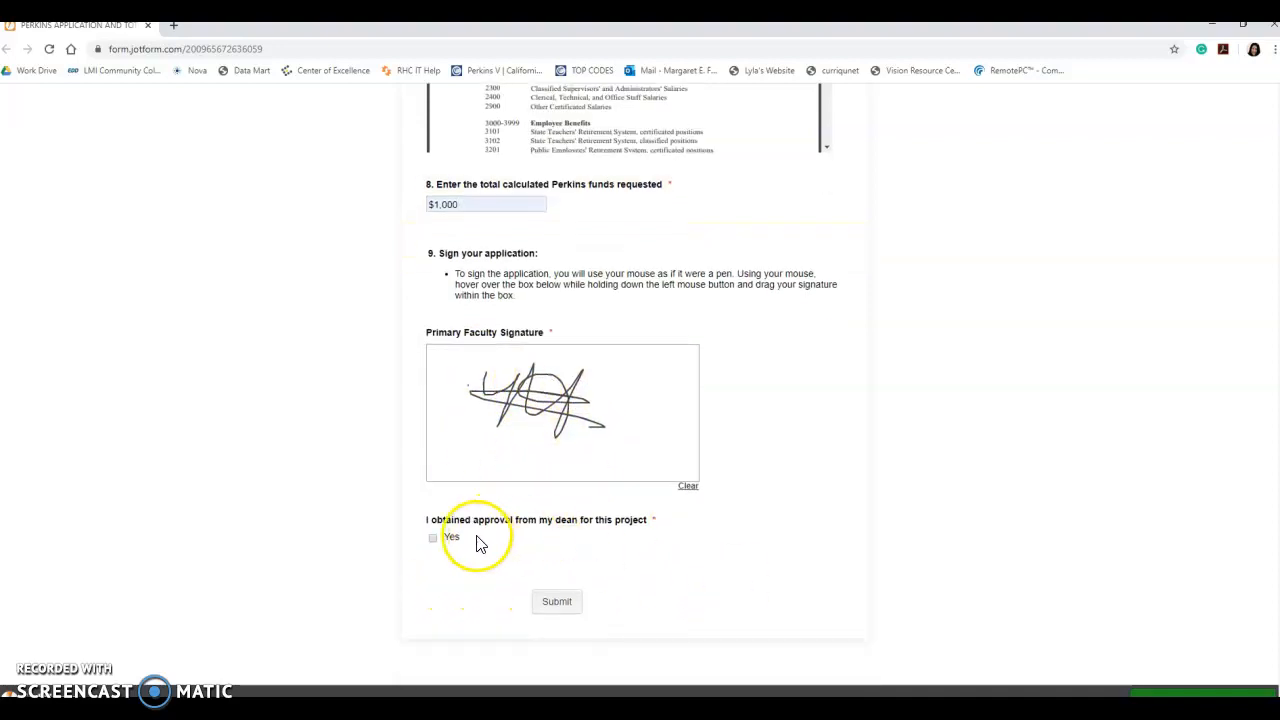
pyautogui.click(617, 540)
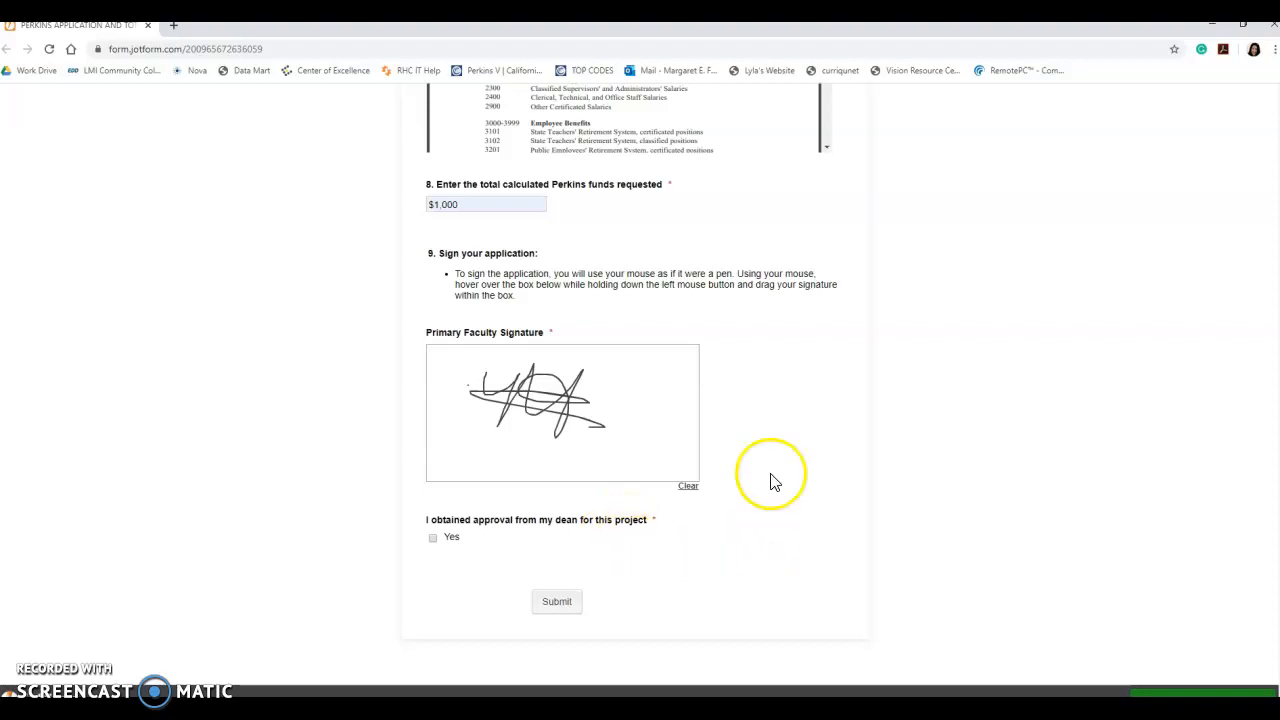
# - Tick Yes to confirm the dean approved this project
pyautogui.click(433, 540)
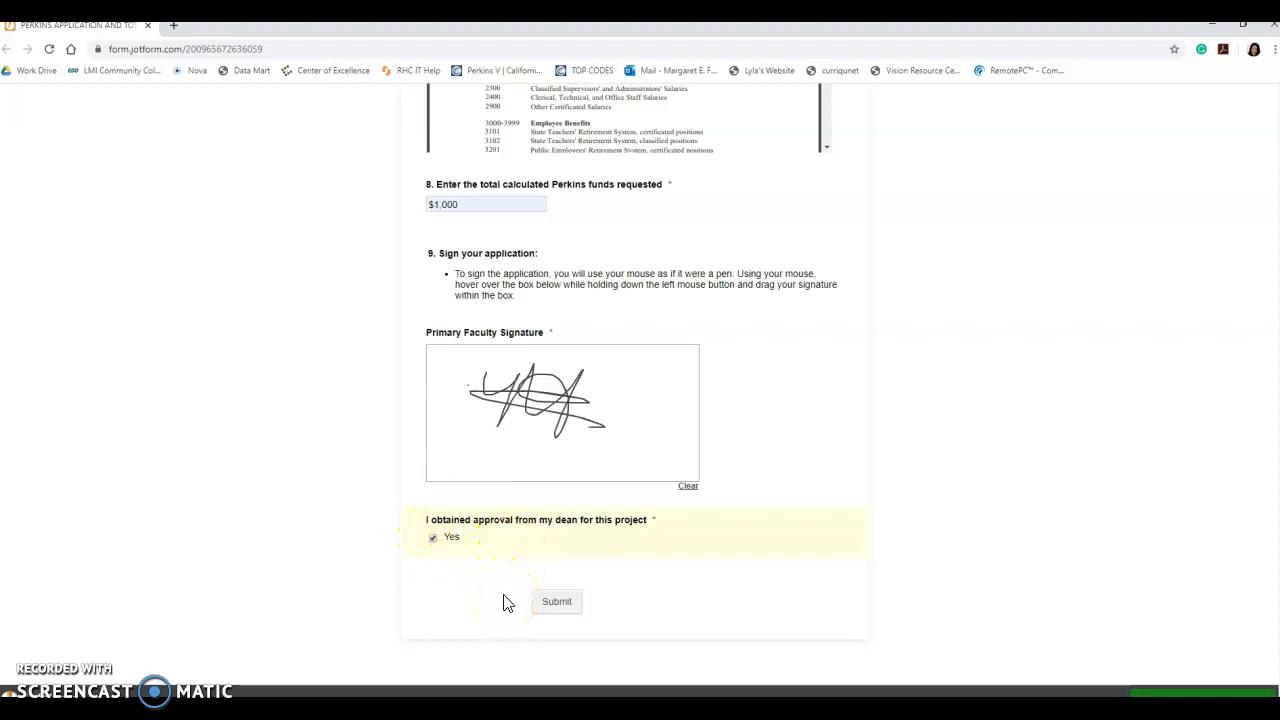
pyautogui.scroll(6, 505, 602)
pyautogui.scroll(2, 505, 602)
pyautogui.scroll(-8, 503, 600)
# - Submit the completed Perkins application and confirm the Thank You page appears
pyautogui.click(538, 605)
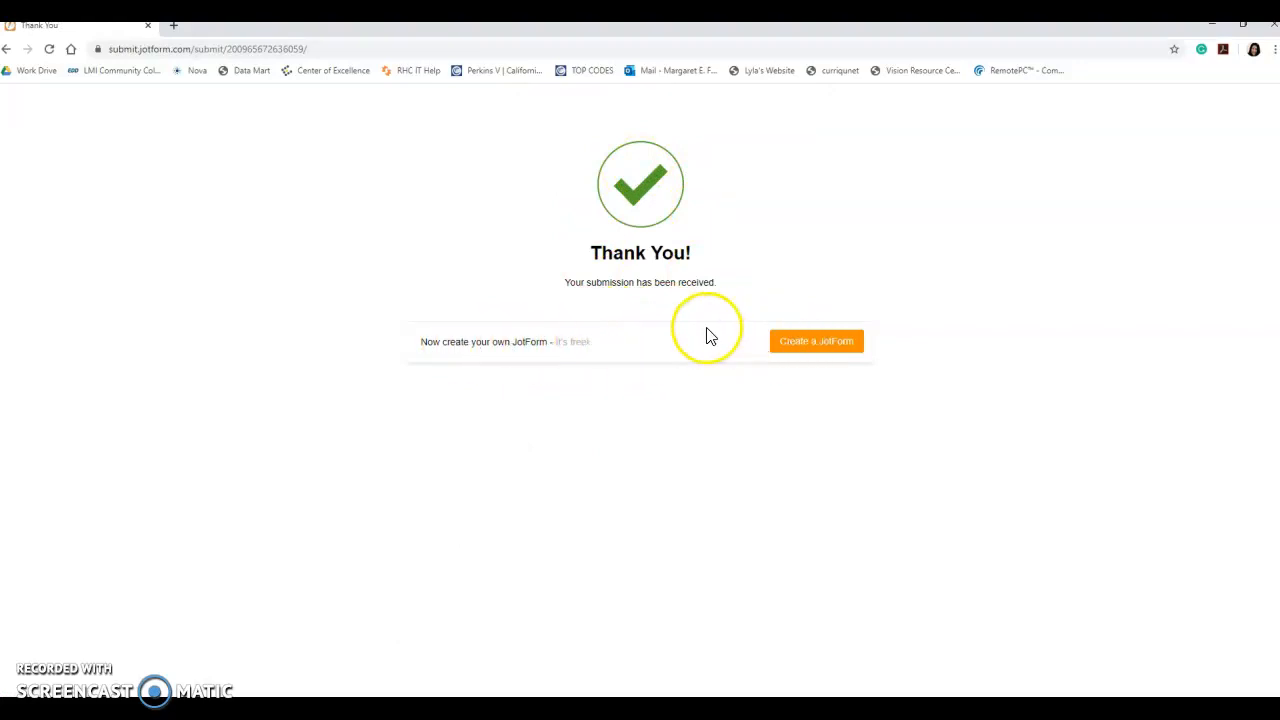
pyautogui.click(472, 222)
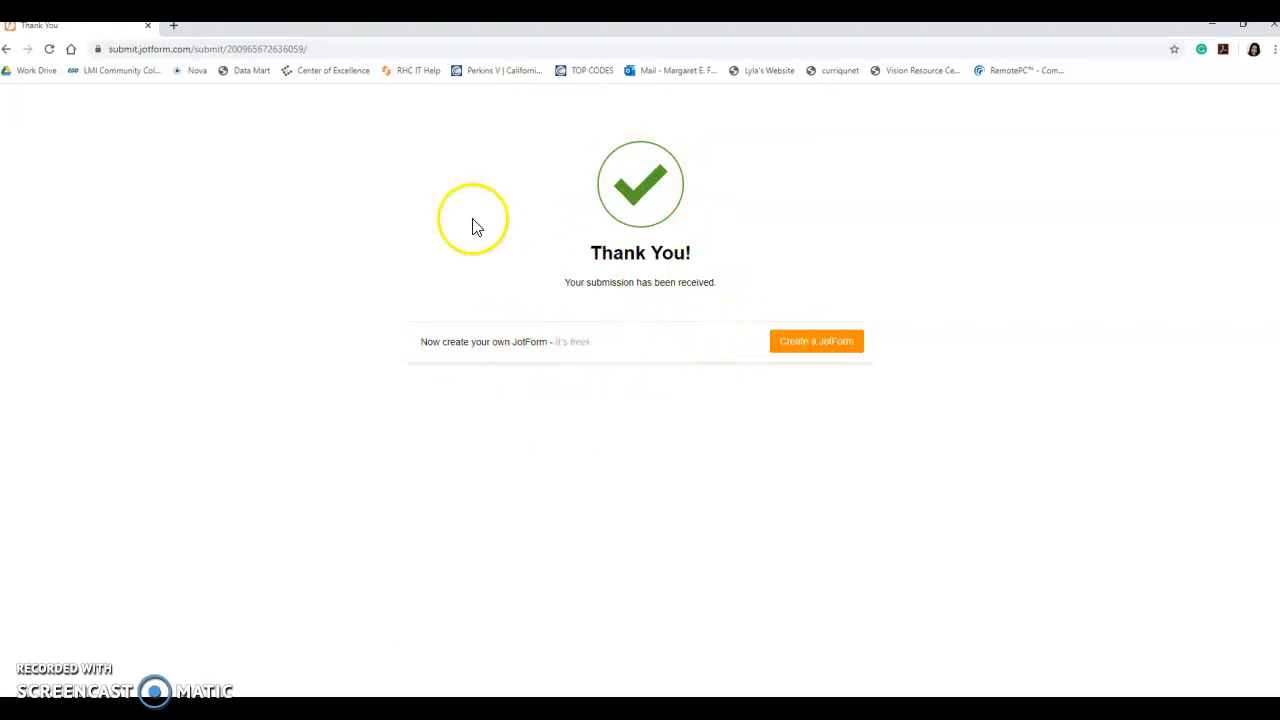